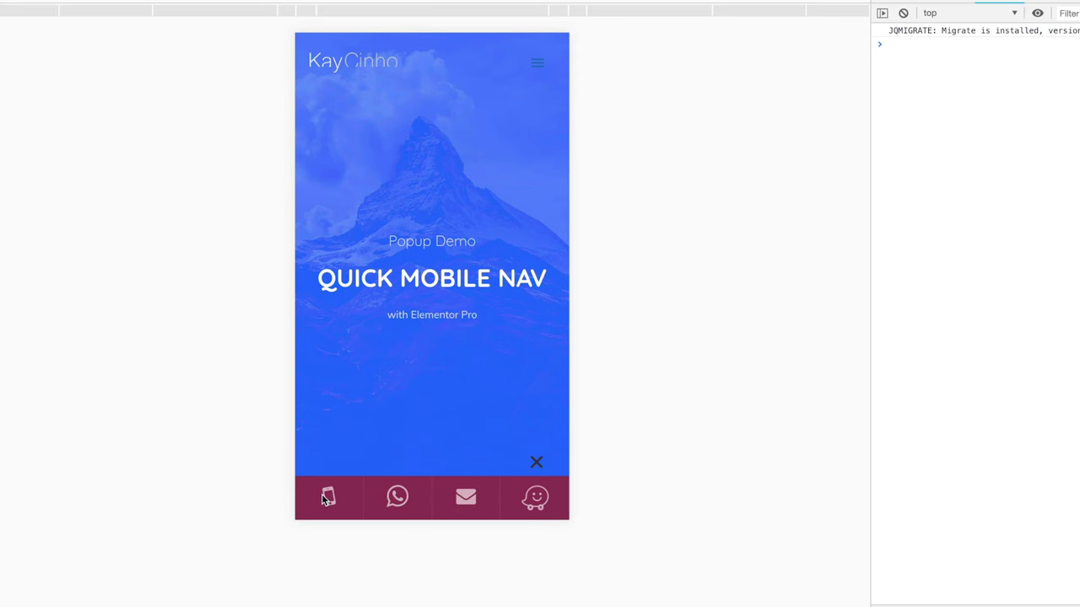
Step: Try the demo's phone-call icon and dismiss the FaceTime call prompt
{"action": "left_click", "coordinate": [326, 498]}
{"action": "left_click", "coordinate": [390, 501]}
{"action": "left_click", "coordinate": [149, 85]}
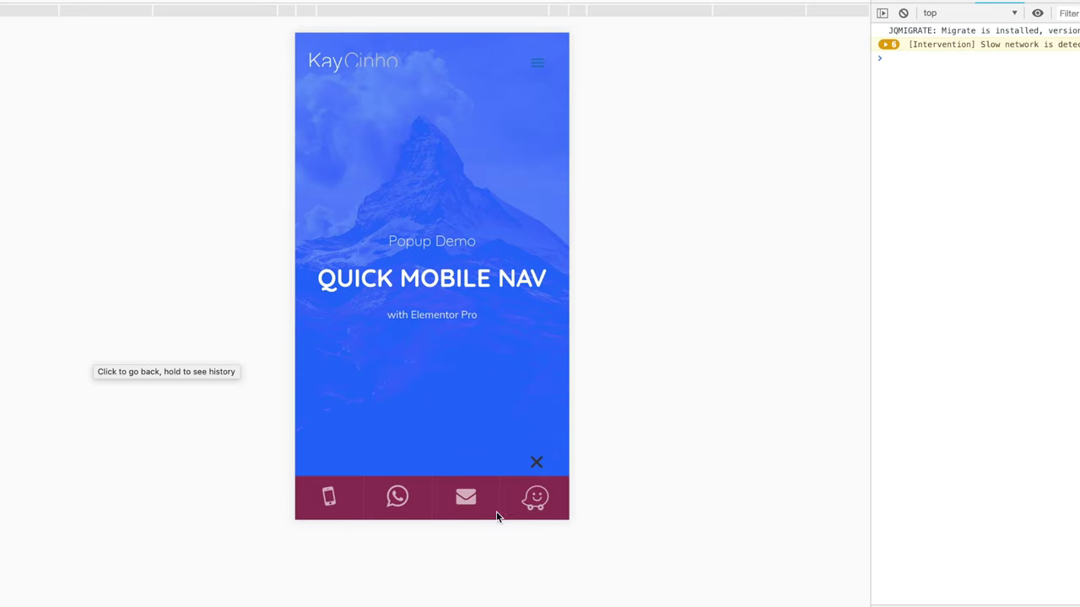
{"action": "left_click", "coordinate": [533, 502]}
{"action": "left_click", "coordinate": [137, 42]}
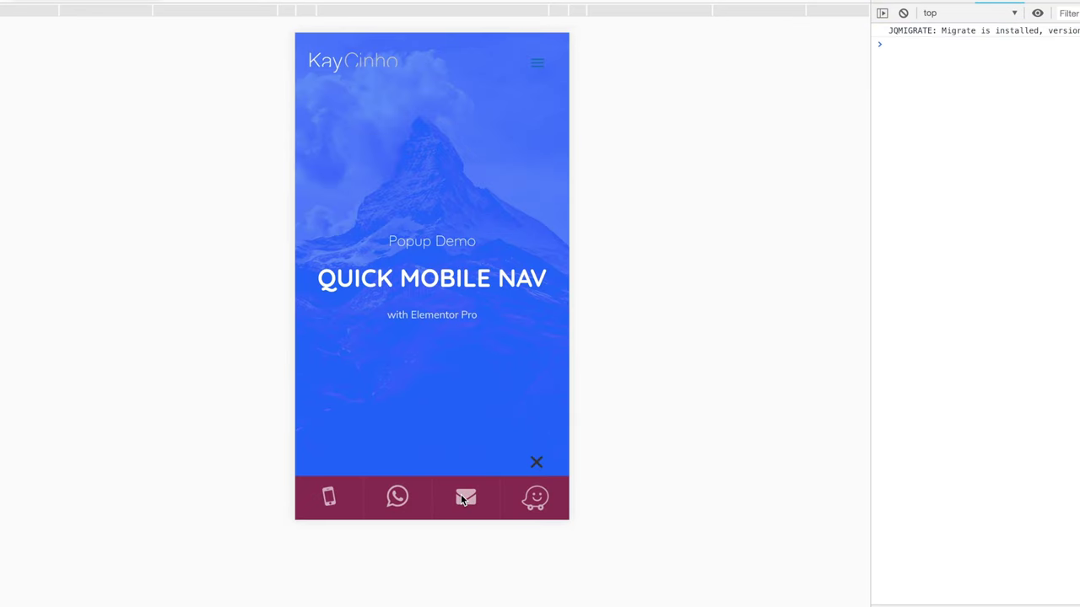
{"action": "left_click", "coordinate": [463, 499]}
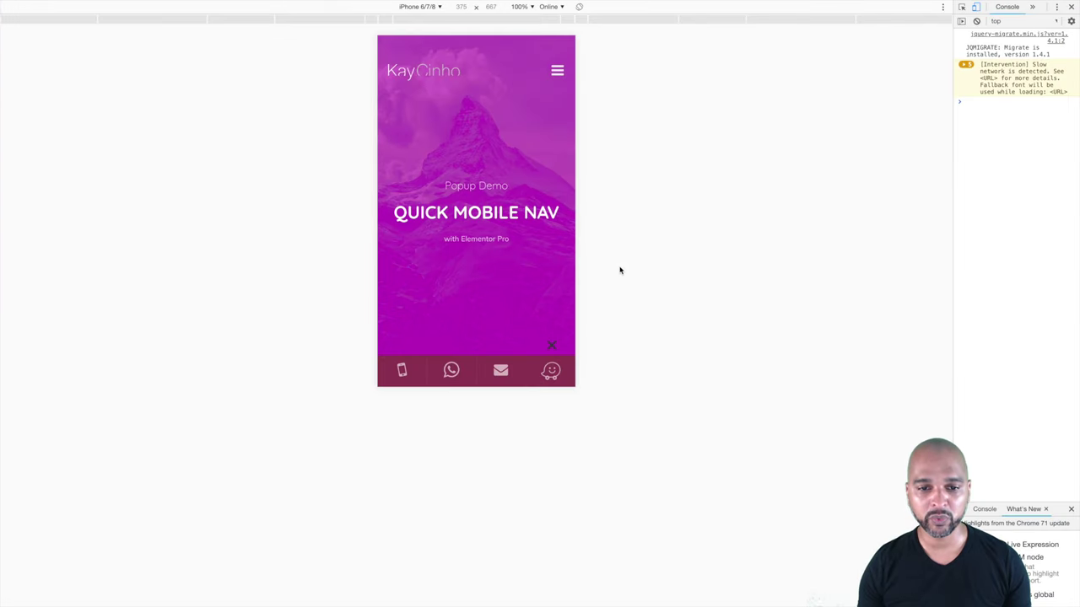
{"action": "left_click", "coordinate": [403, 373]}
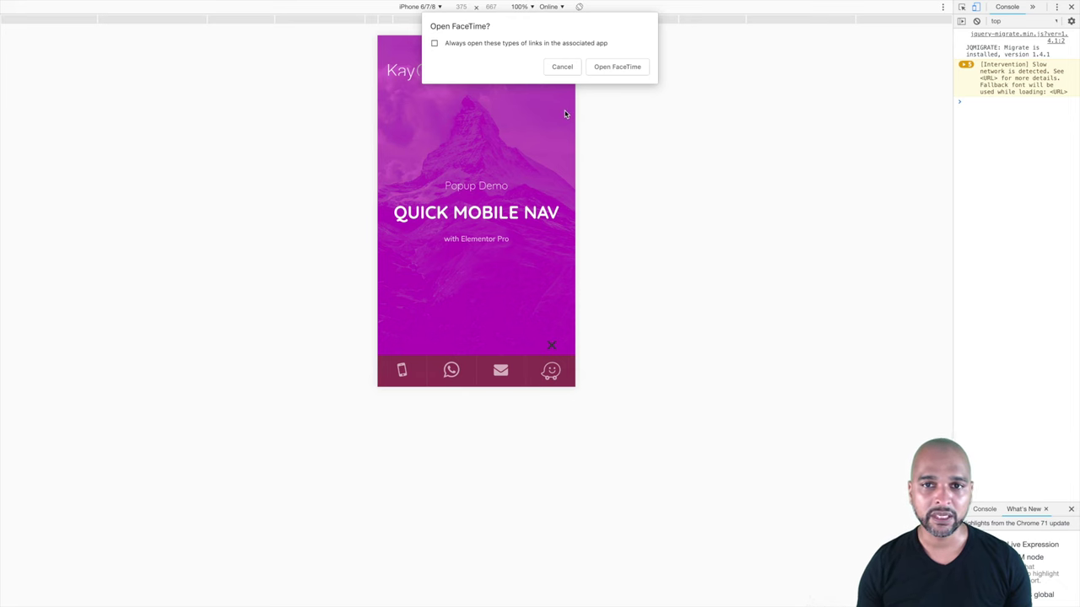
Step: Cancel the FaceTime prompt and open the Keep in Touch popup from the mail icon
{"action": "left_click", "coordinate": [561, 66]}
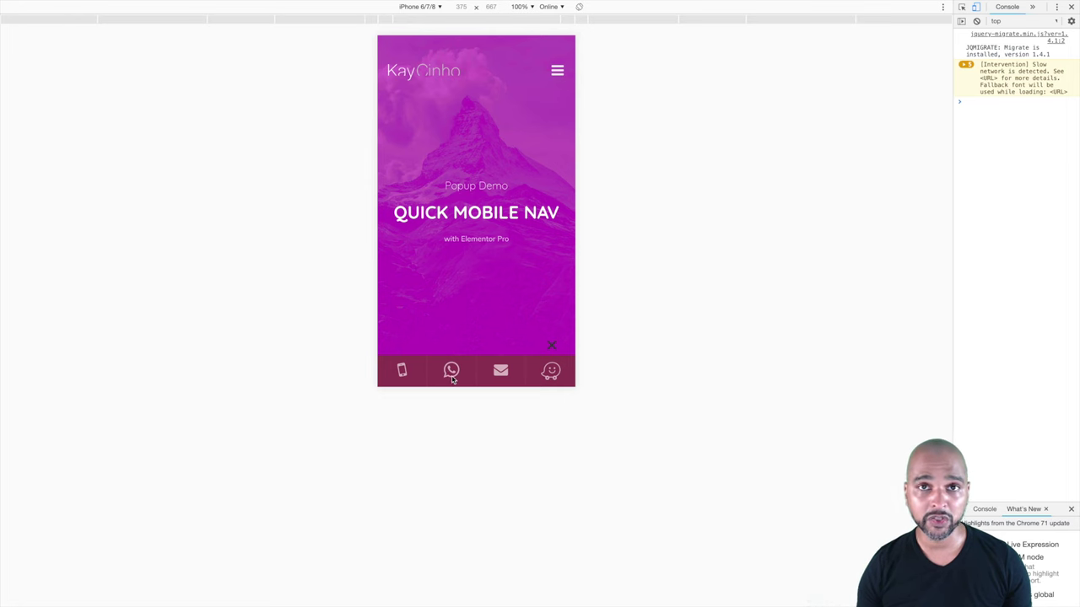
{"action": "left_click", "coordinate": [499, 373]}
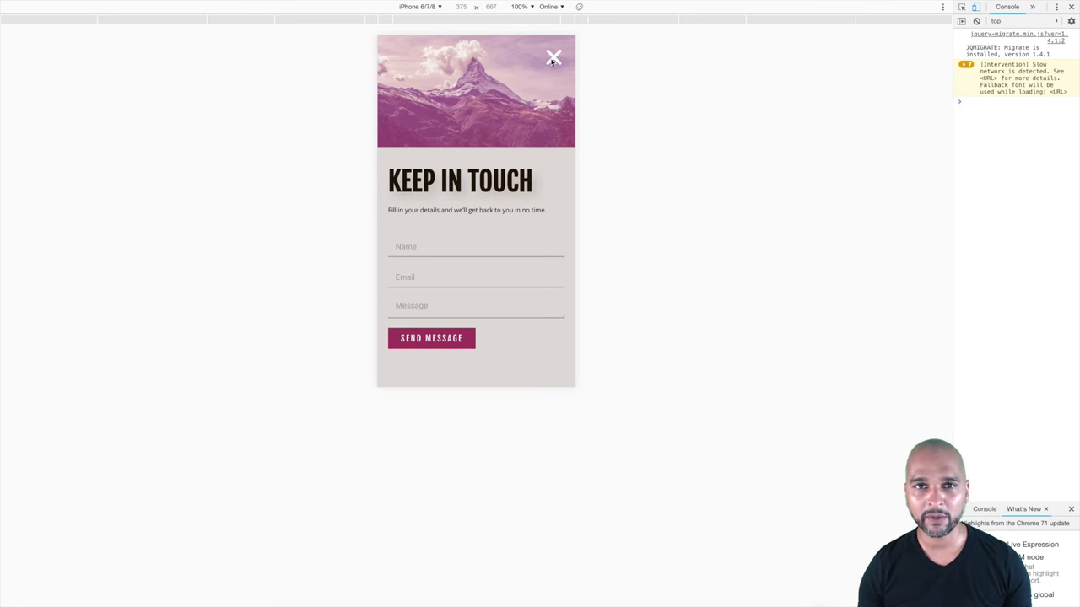
Step: Close the Keep in Touch contact popup on the demo page
{"action": "left_click", "coordinate": [552, 58]}
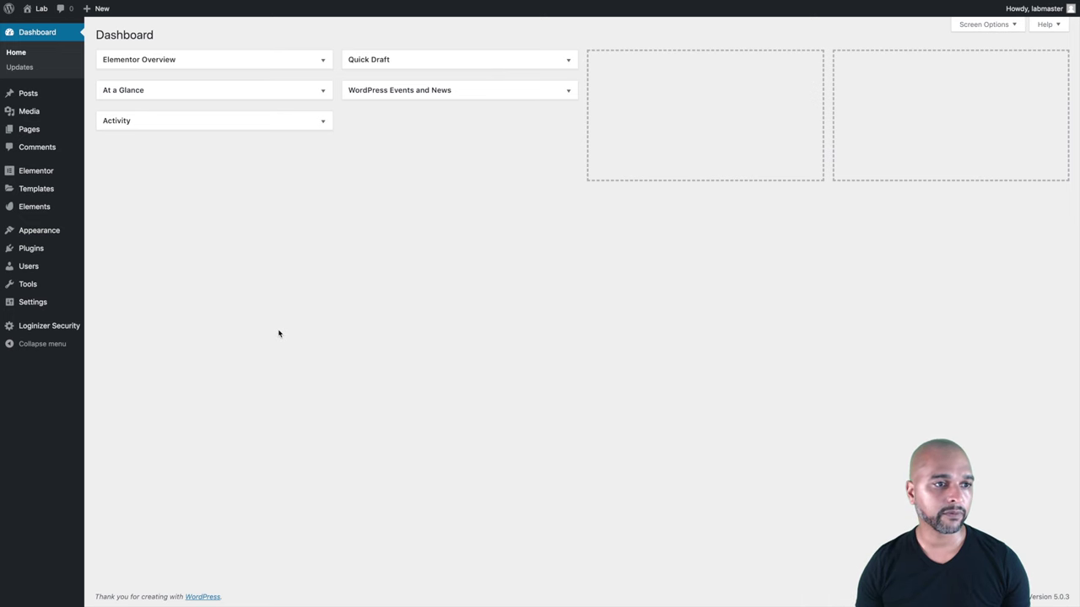
Step: Create a new popup under Templates > Popups named 'Popup: contact form'
{"action": "mouse_move", "coordinate": [46, 189]}
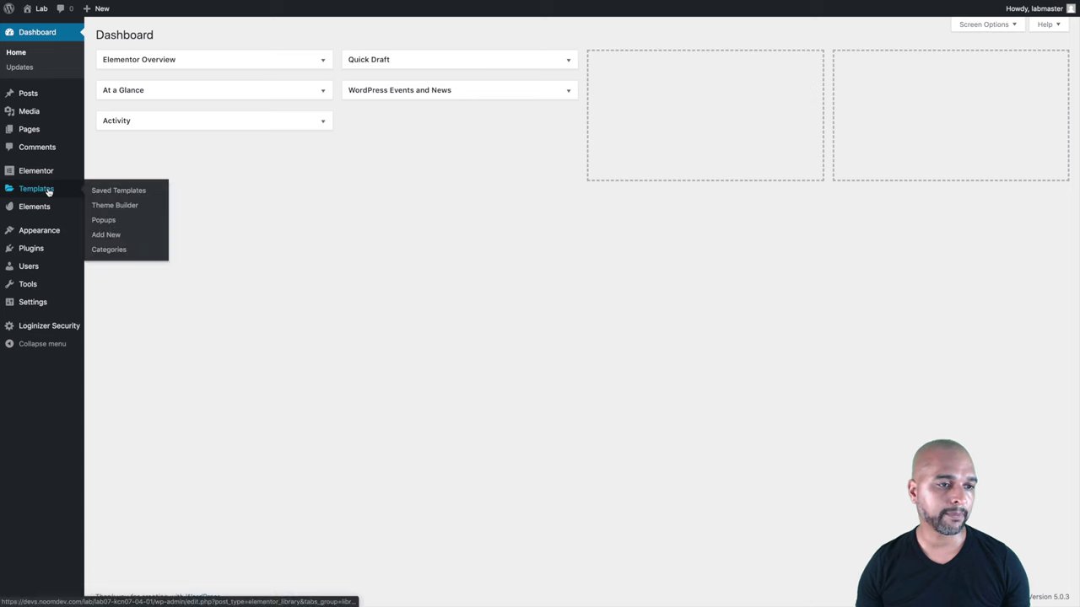
{"action": "left_click", "coordinate": [102, 220]}
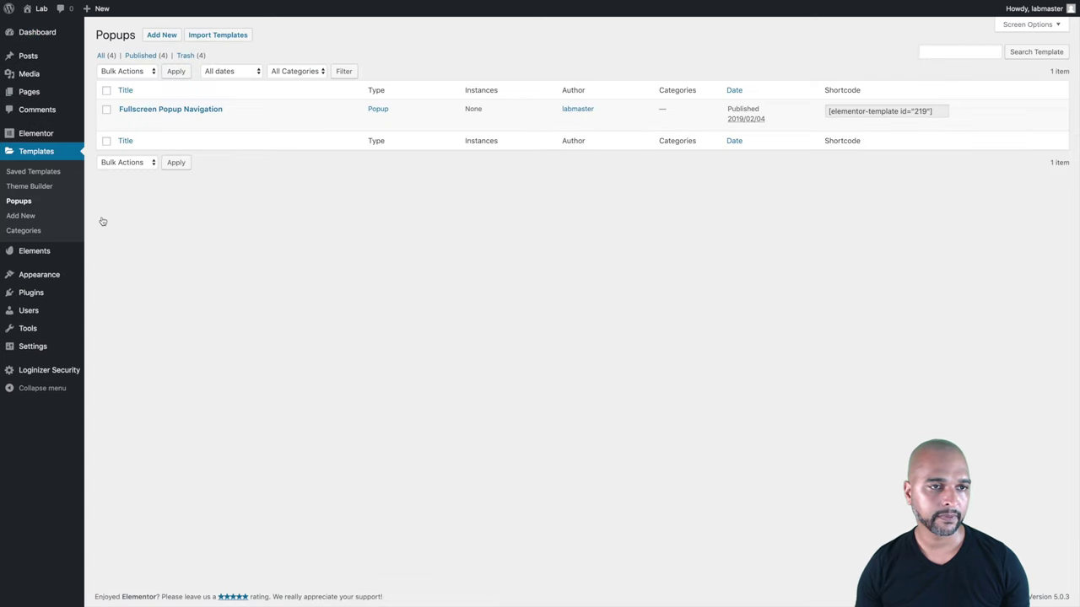
{"action": "left_click", "coordinate": [160, 38]}
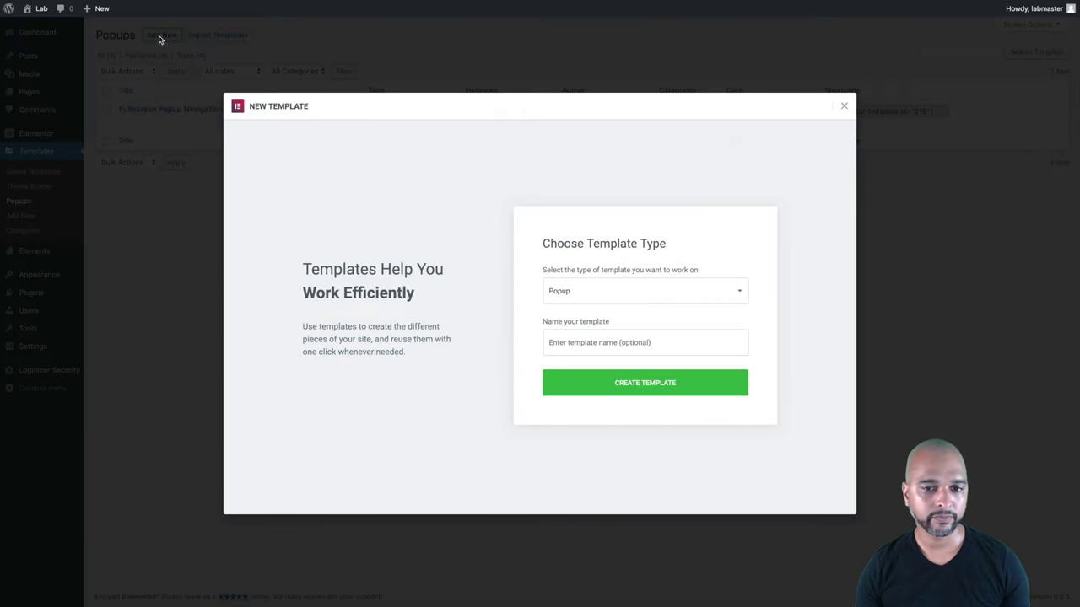
{"action": "left_click", "coordinate": [549, 342]}
{"action": "type", "text": "Popu"}
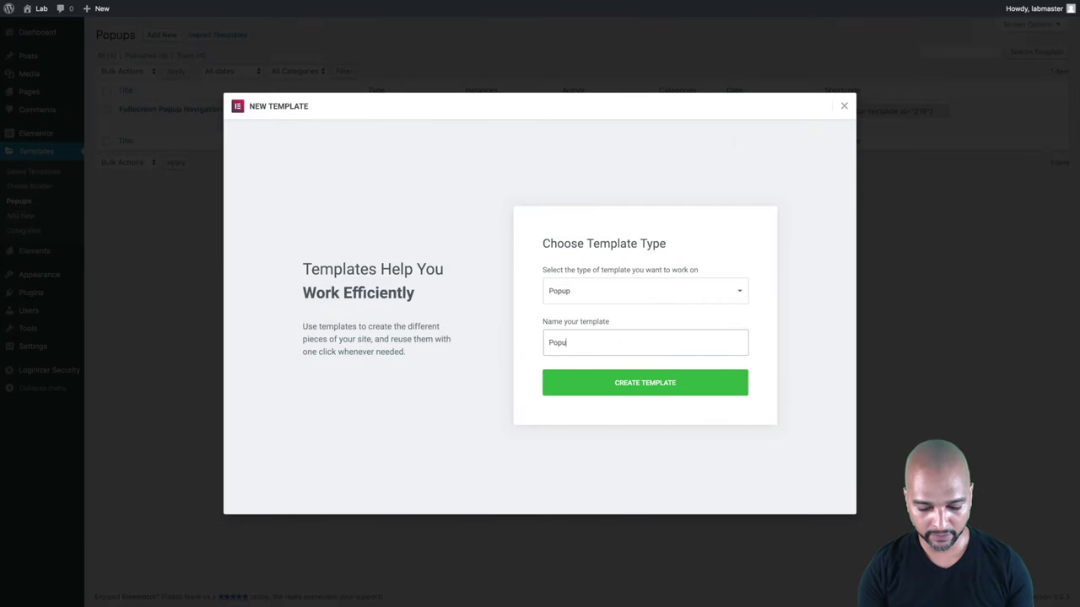
{"action": "type", "text": "p: contact form"}
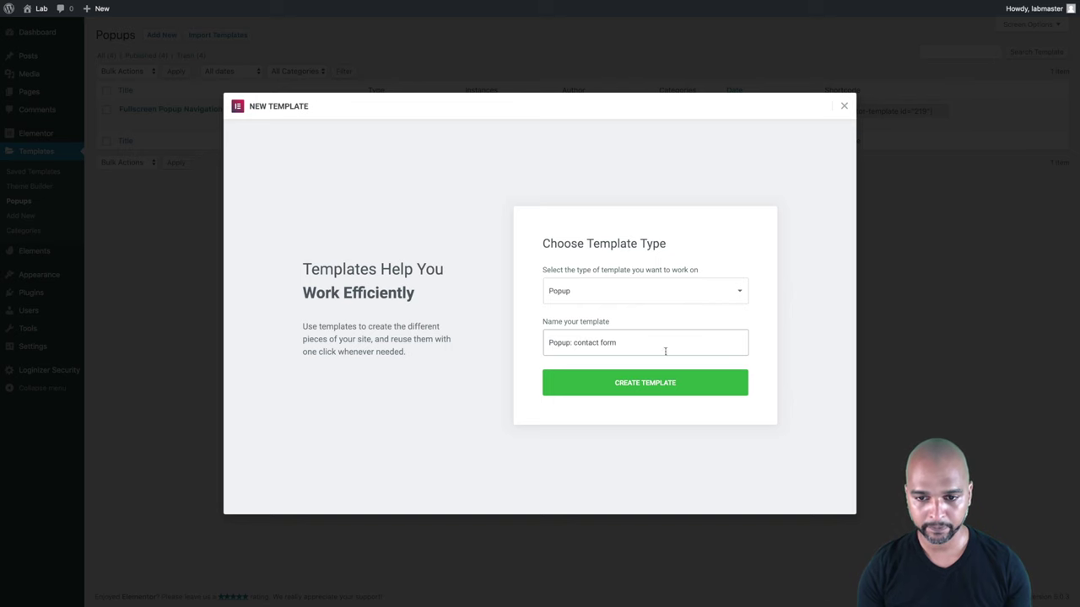
{"action": "left_click", "coordinate": [613, 382]}
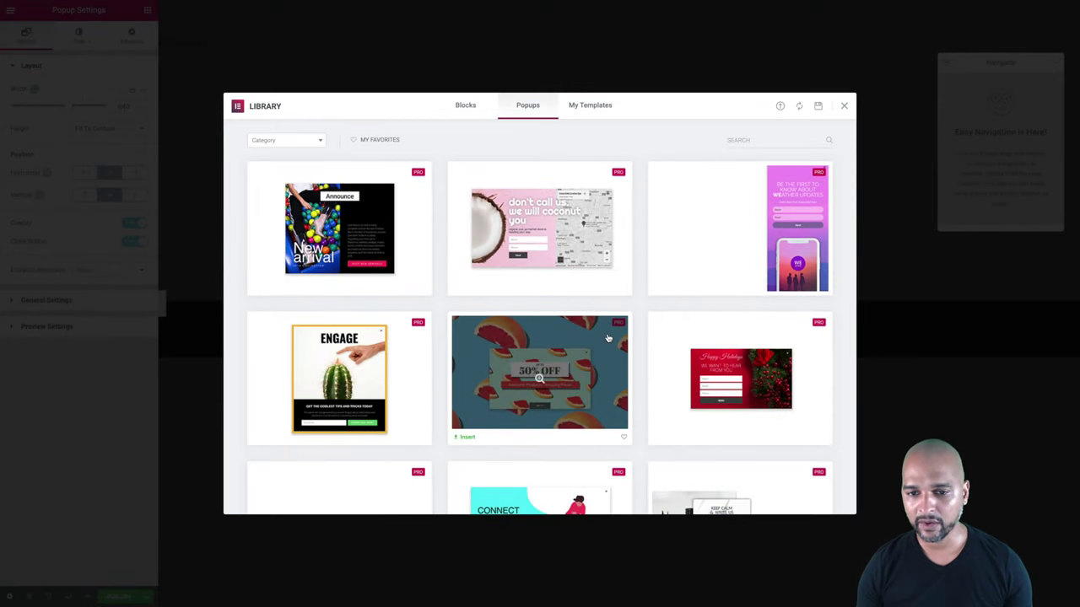
Step: Insert the Keep in Touch template from the library's Popups list
{"action": "scroll", "coordinate": [607, 339], "scroll_direction": "down", "scroll_amount": 10}
{"action": "scroll", "coordinate": [607, 338], "scroll_direction": "down", "scroll_amount": 10}
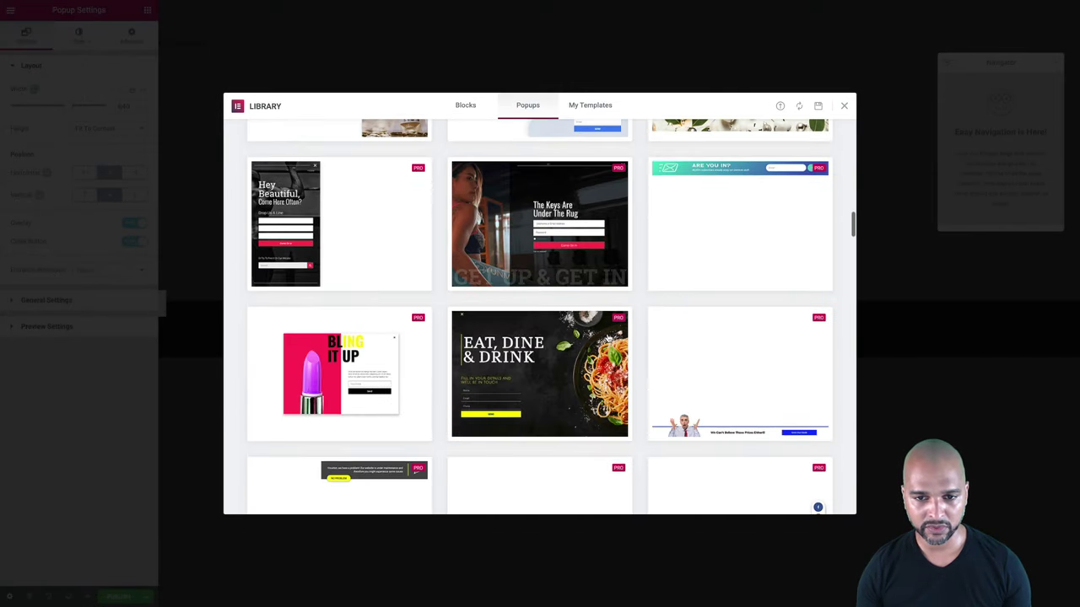
{"action": "scroll", "coordinate": [607, 338], "scroll_direction": "down", "scroll_amount": 10}
{"action": "scroll", "coordinate": [608, 338], "scroll_direction": "down", "scroll_amount": 5}
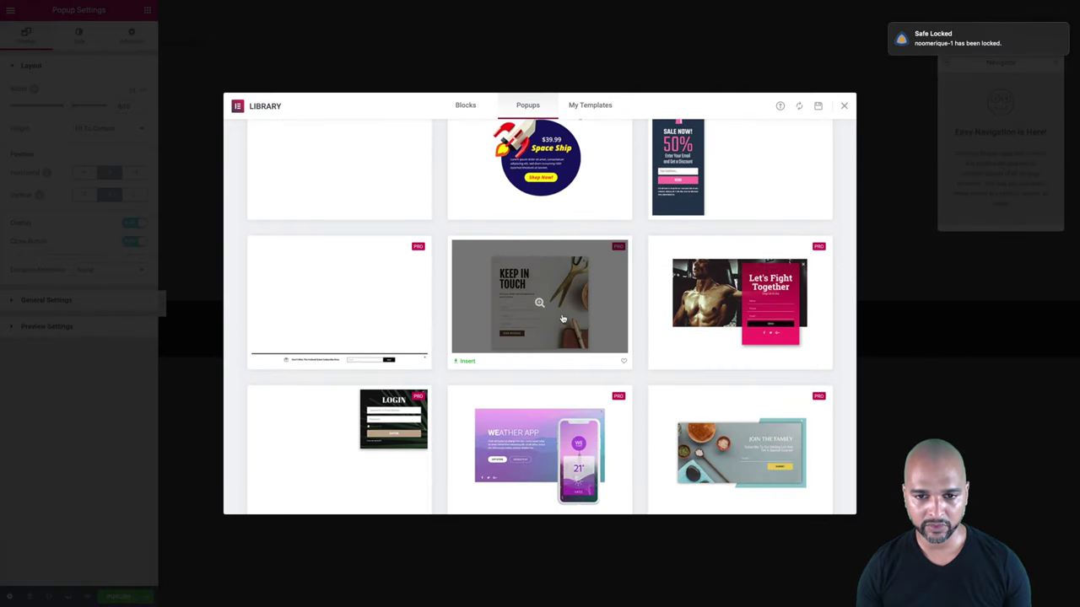
{"action": "left_click", "coordinate": [467, 362]}
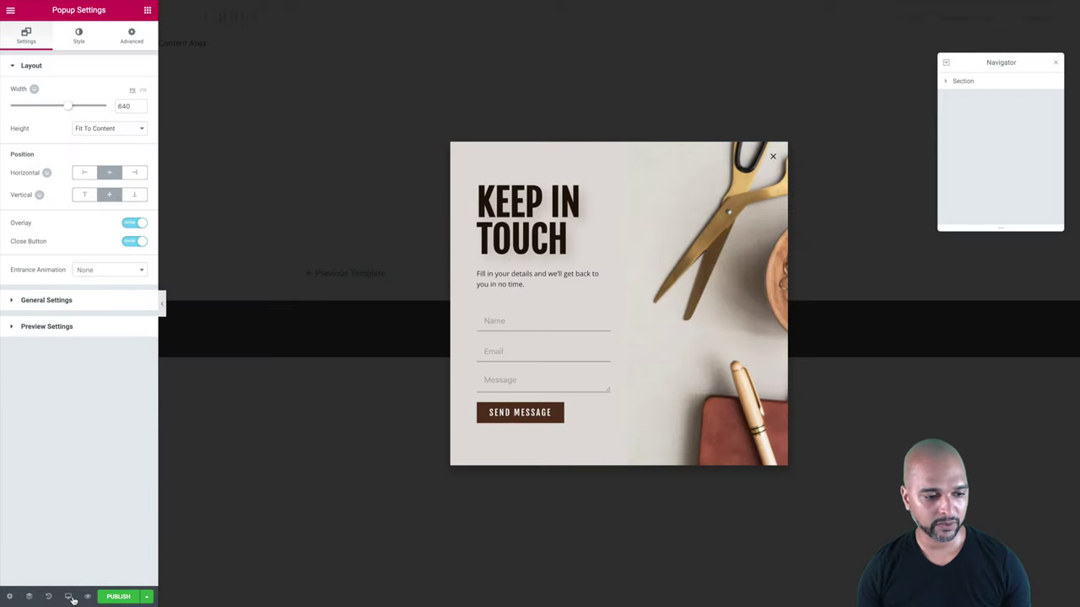
Step: In Mobile preview, set the popup to Custom height 100 and width 100 vw
{"action": "left_click", "coordinate": [67, 597]}
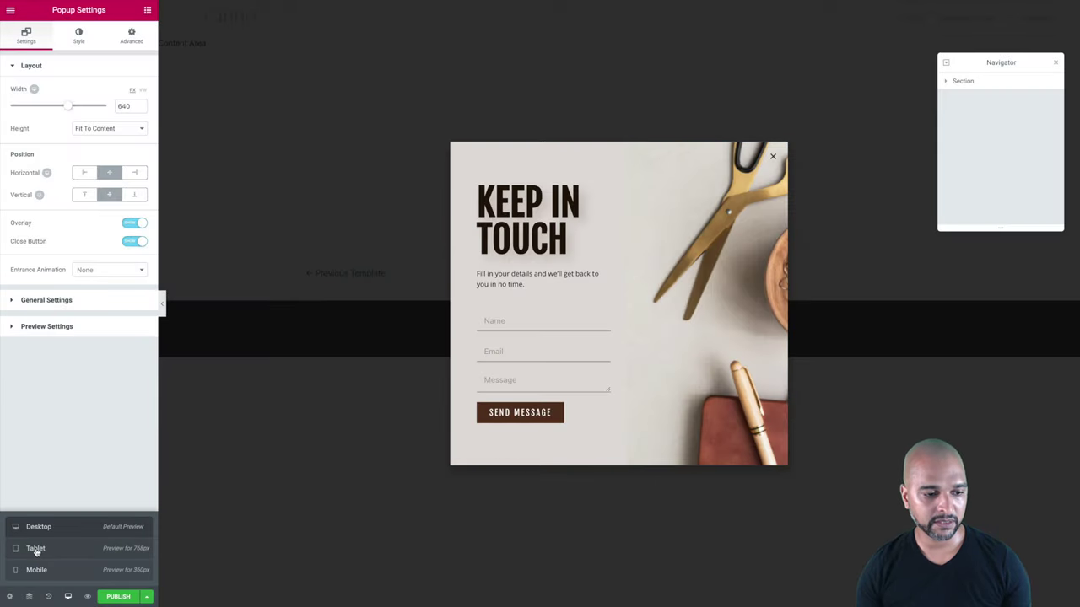
{"action": "left_click", "coordinate": [37, 570]}
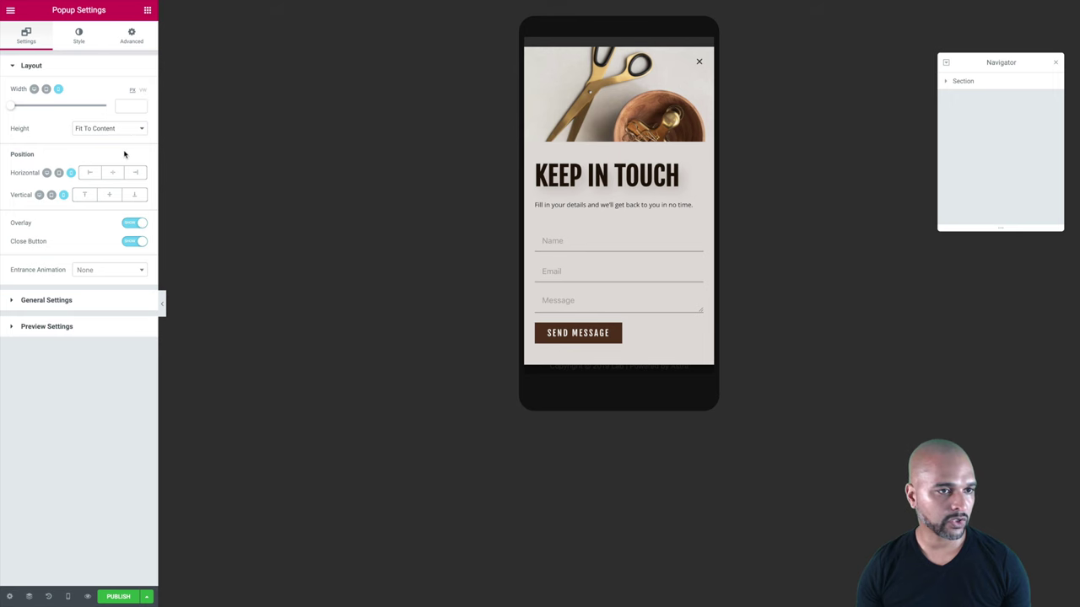
{"action": "left_click", "coordinate": [106, 130]}
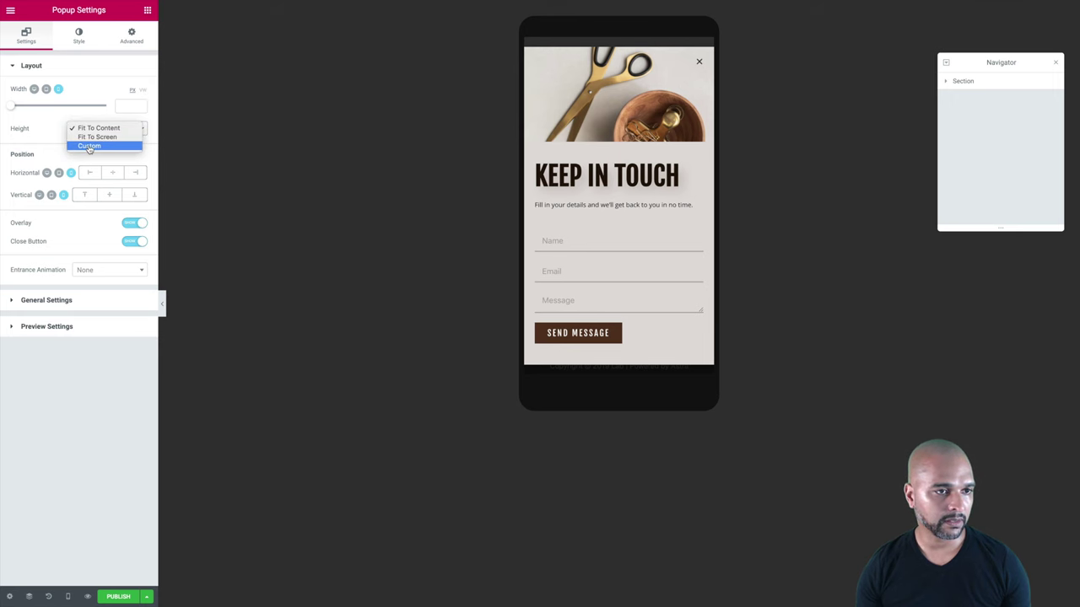
{"action": "left_click", "coordinate": [90, 146]}
{"action": "left_click", "coordinate": [123, 166]}
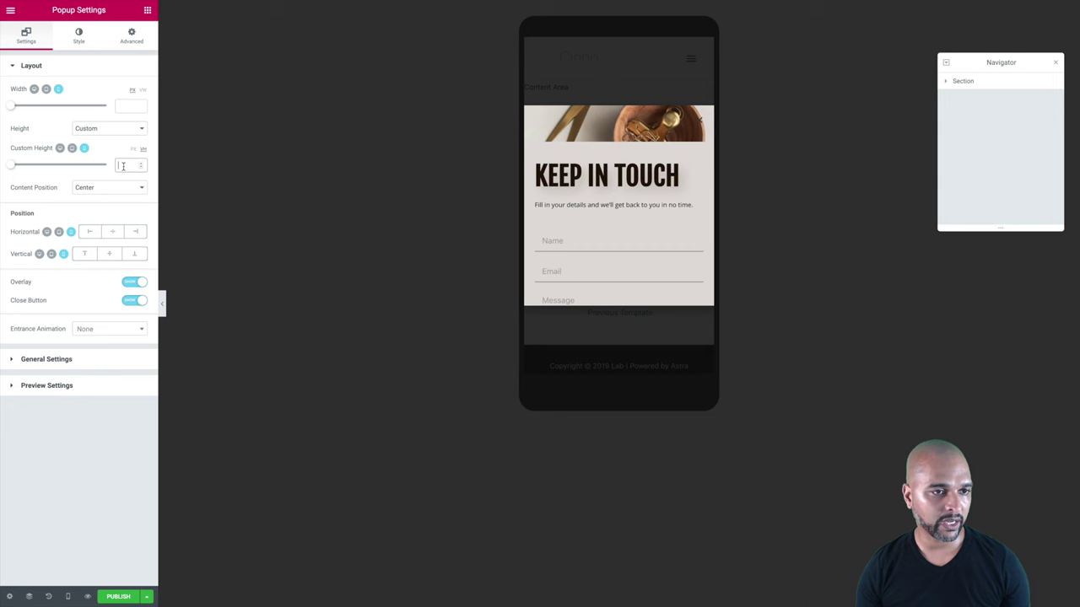
{"action": "type", "text": "100"}
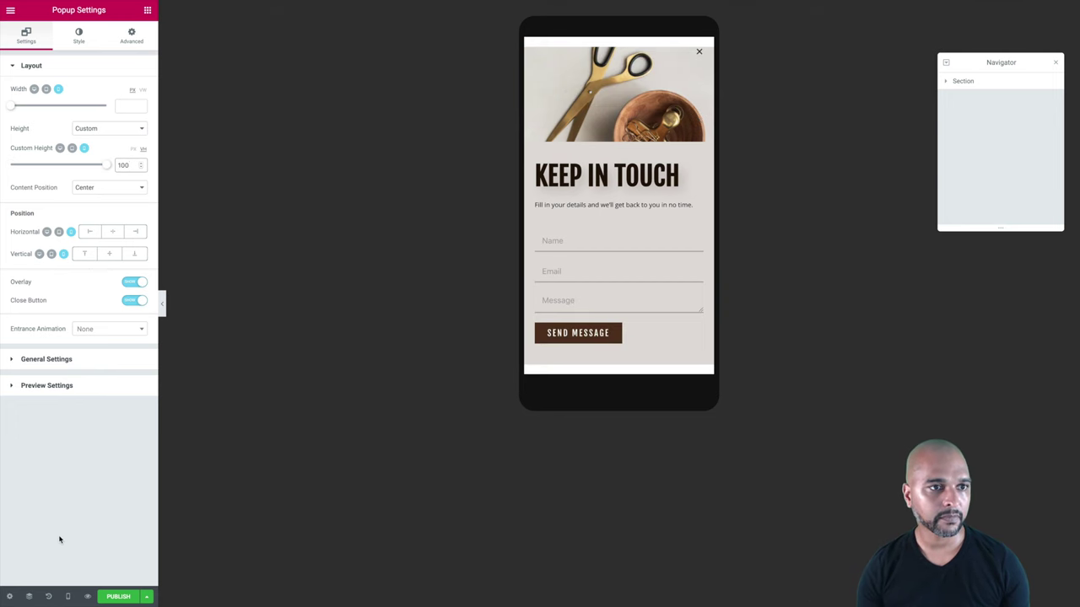
{"action": "left_click", "coordinate": [143, 90]}
{"action": "left_click", "coordinate": [122, 106]}
{"action": "type", "text": "100"}
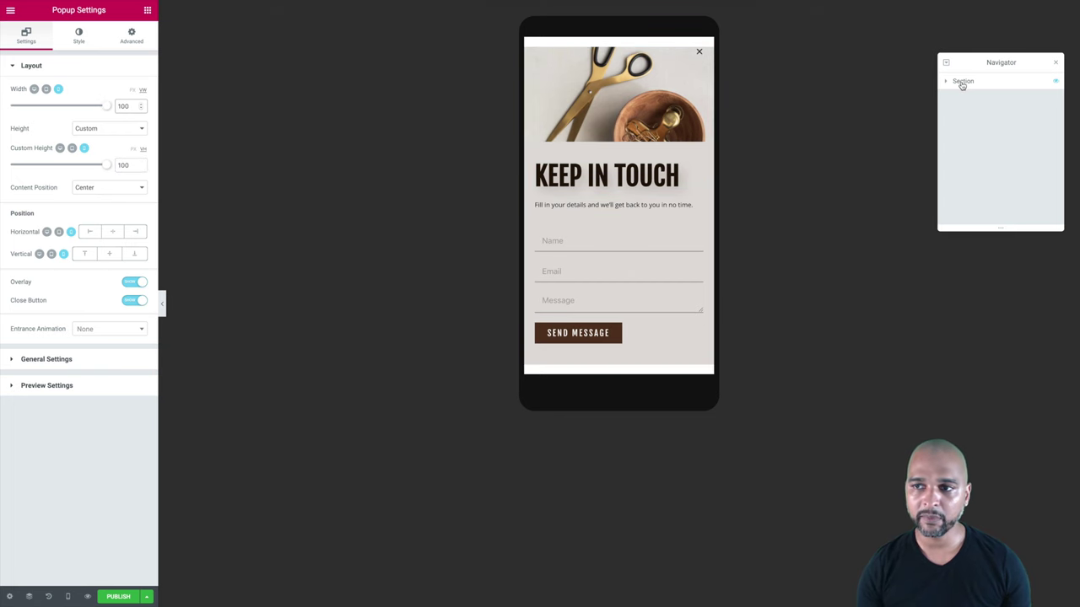
{"action": "left_click_drag", "start_coordinate": [964, 62], "coordinate": [895, 60]}
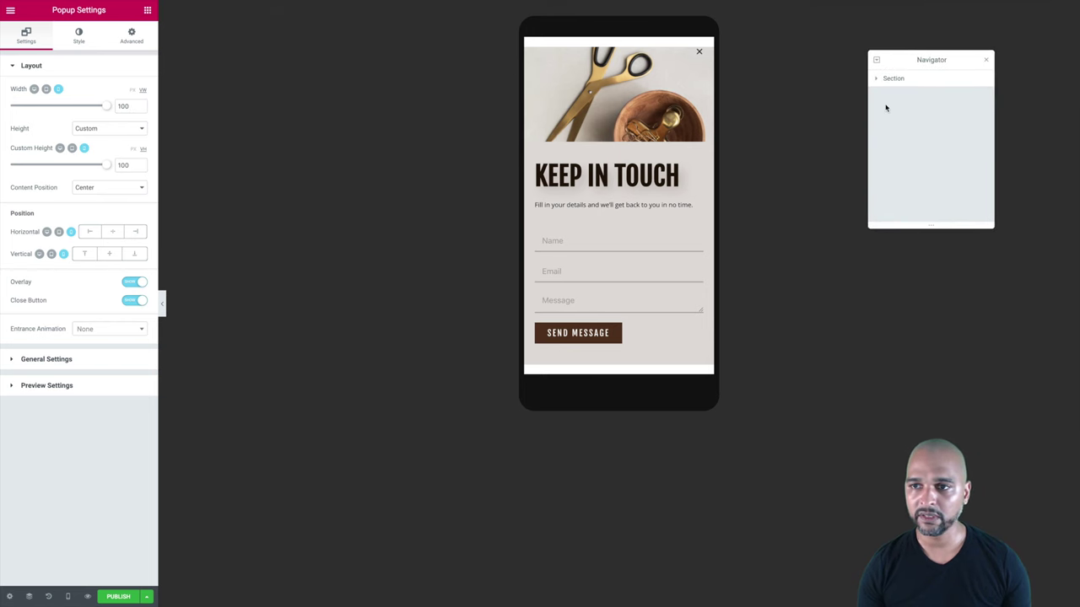
Step: Select the Section and set its Minimum Height to 100 vh
{"action": "left_click", "coordinate": [893, 79]}
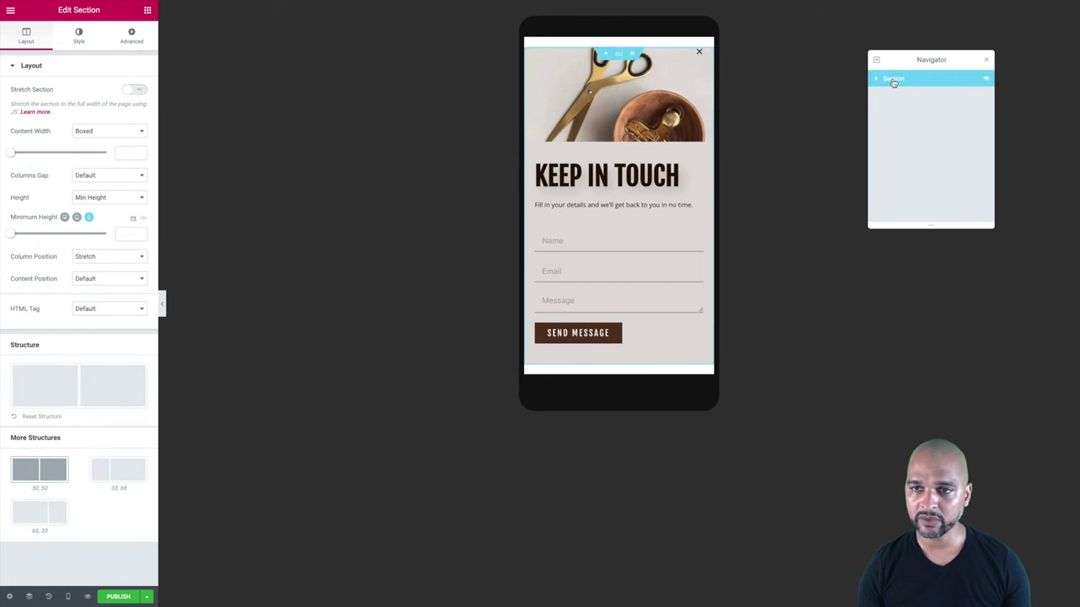
{"action": "left_click", "coordinate": [85, 199]}
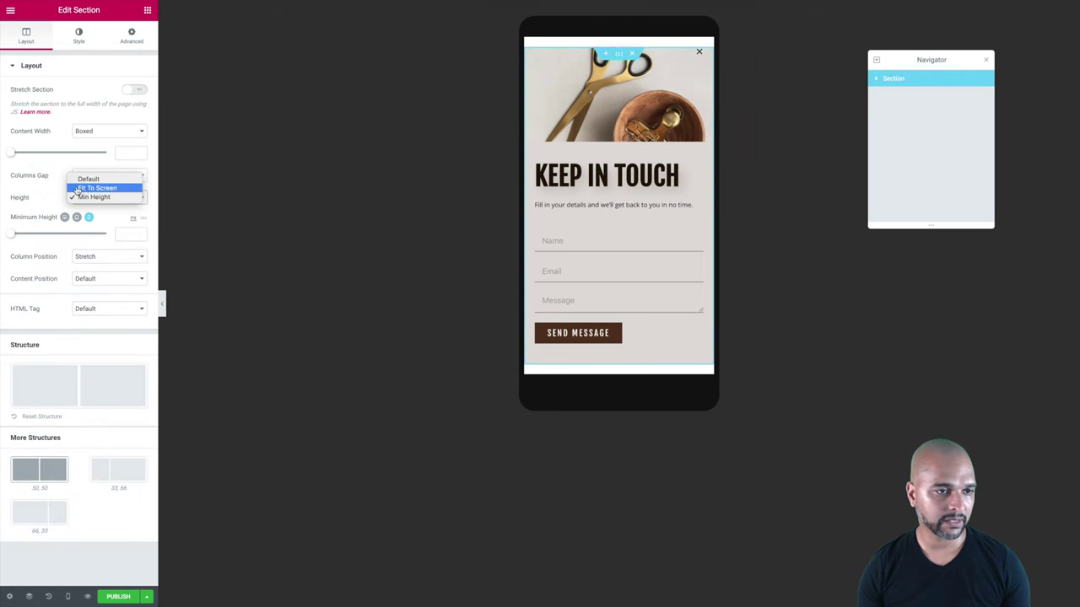
{"action": "left_click", "coordinate": [90, 197]}
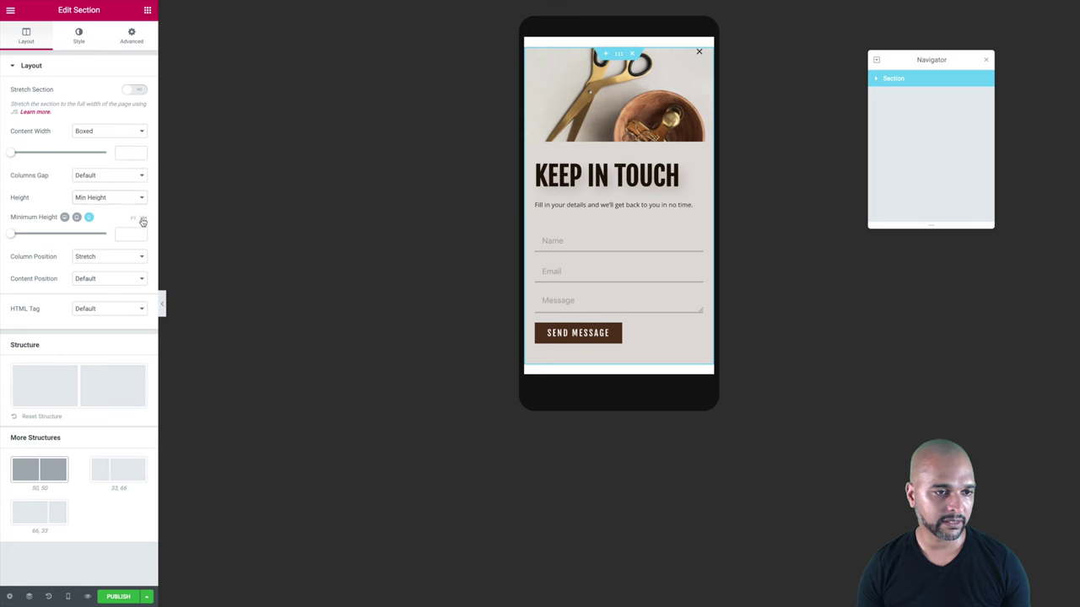
{"action": "left_click", "coordinate": [131, 234]}
{"action": "type", "text": "100"}
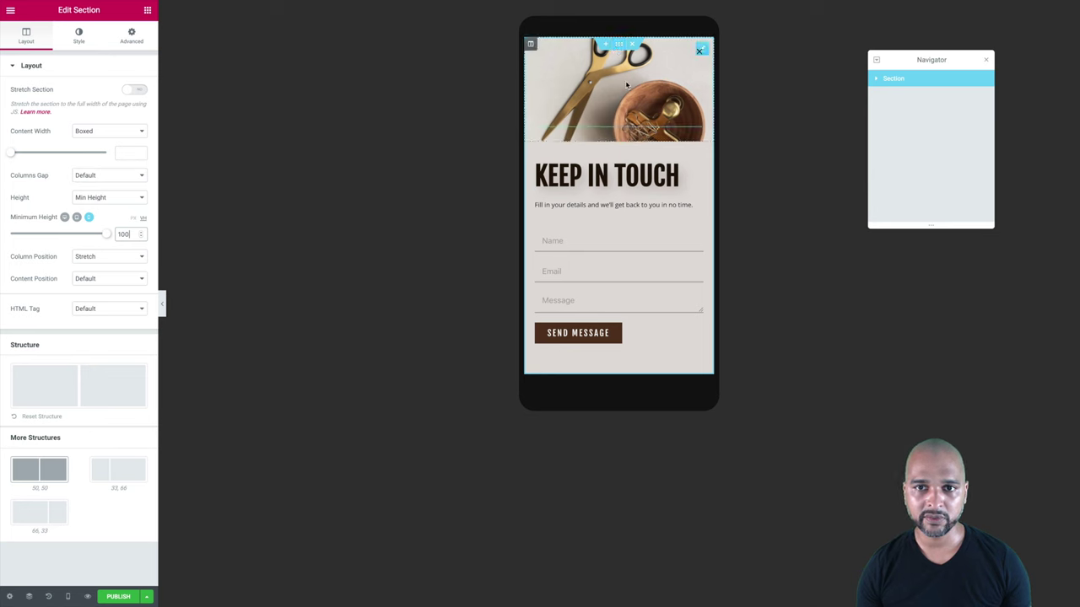
Step: Give the top image column the mountain photo as its background image
{"action": "left_click", "coordinate": [530, 44]}
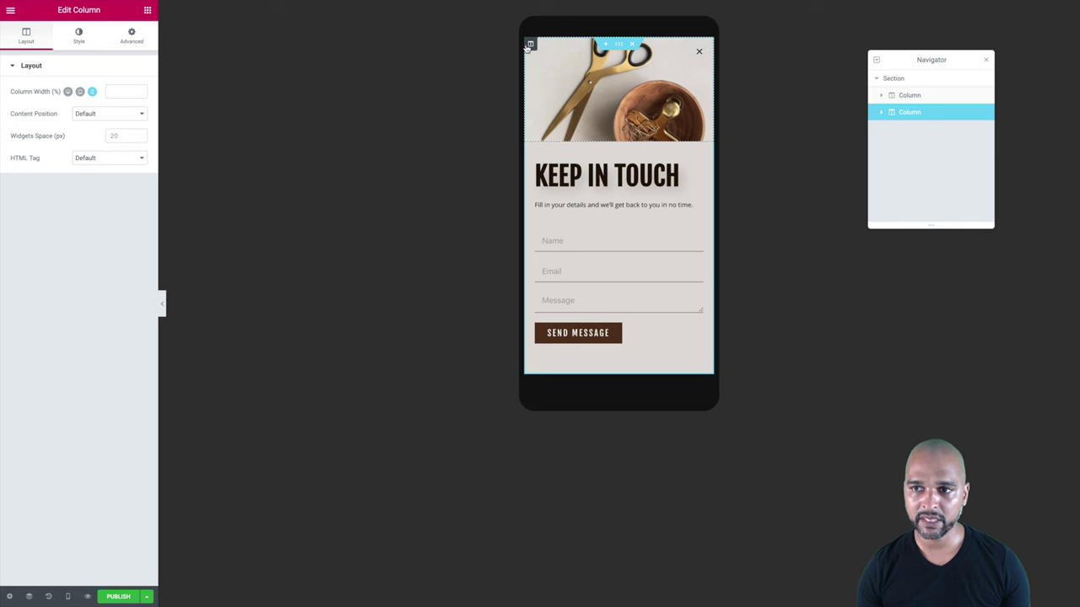
{"action": "left_click", "coordinate": [70, 41]}
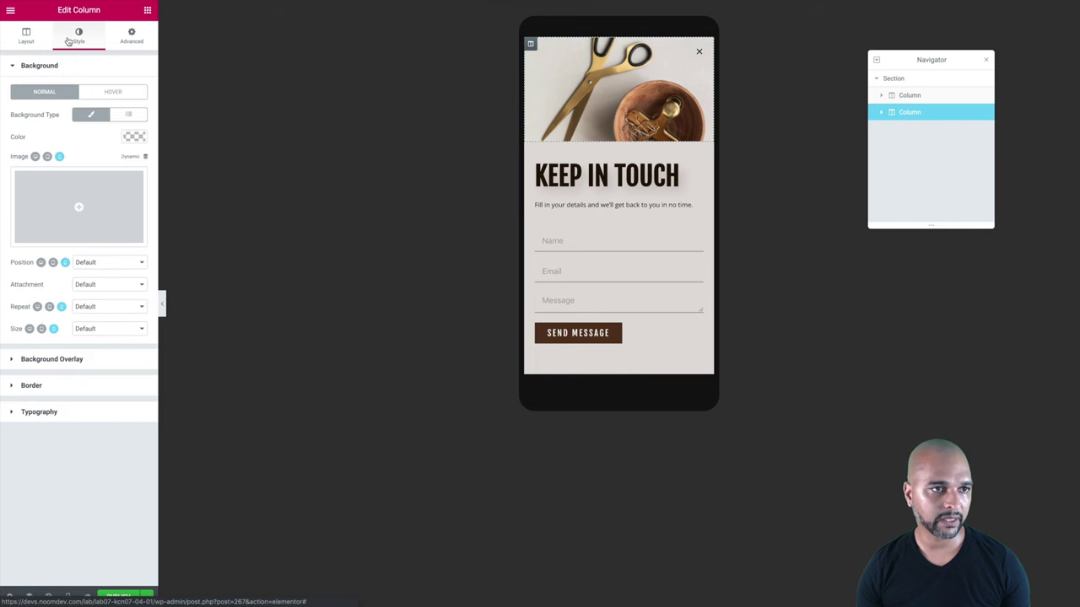
{"action": "left_click", "coordinate": [92, 201]}
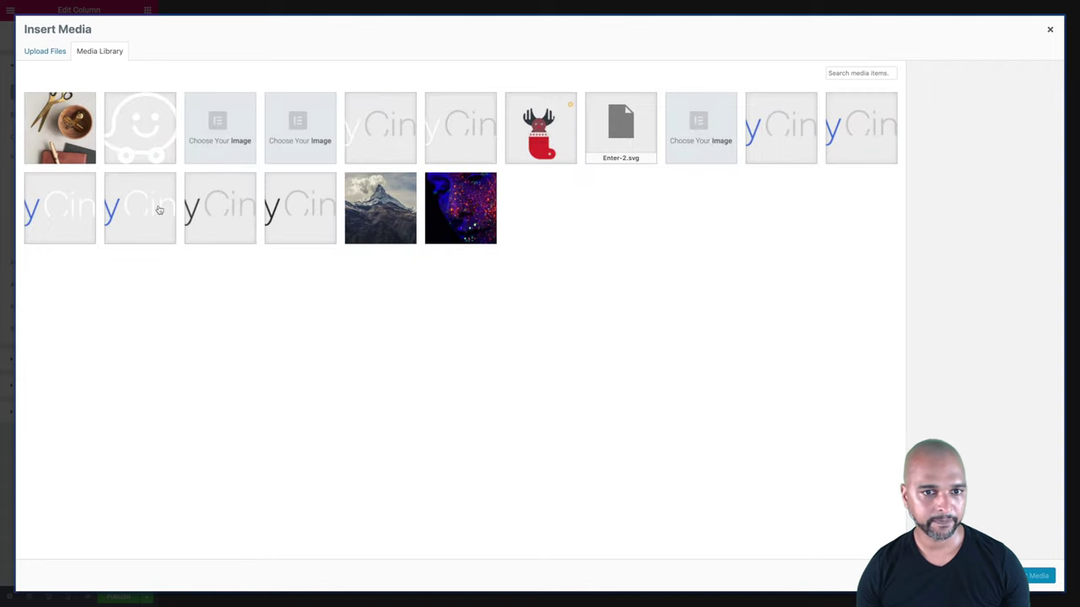
{"action": "left_click", "coordinate": [364, 229]}
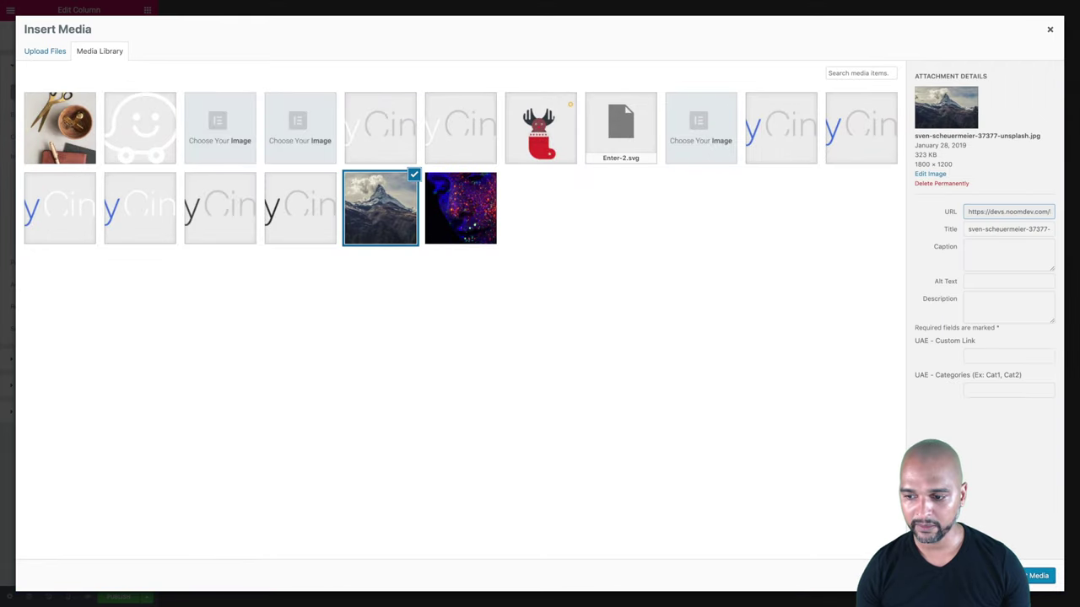
{"action": "left_click", "coordinate": [1039, 575]}
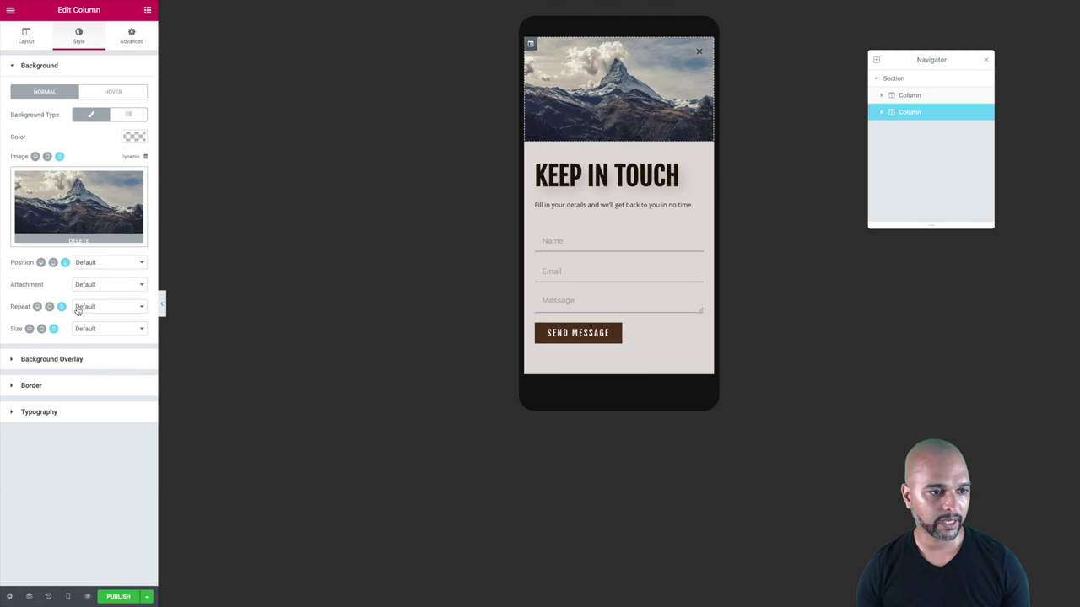
Step: Add a Classic magenta background overlay to the column at 0.65 opacity
{"action": "left_click", "coordinate": [66, 359]}
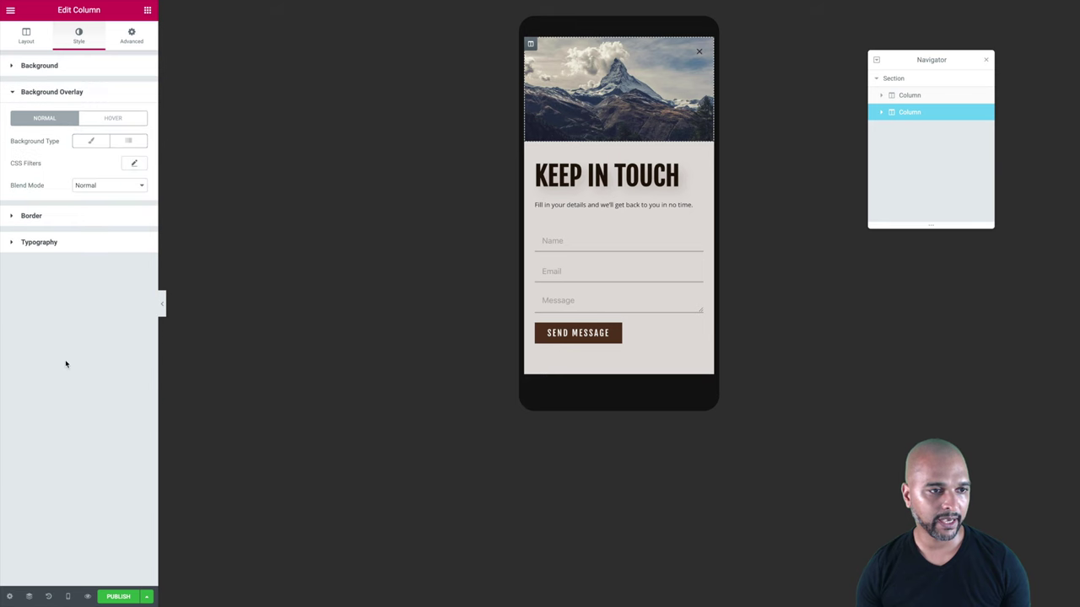
{"action": "left_click", "coordinate": [89, 143]}
{"action": "left_click", "coordinate": [132, 163]}
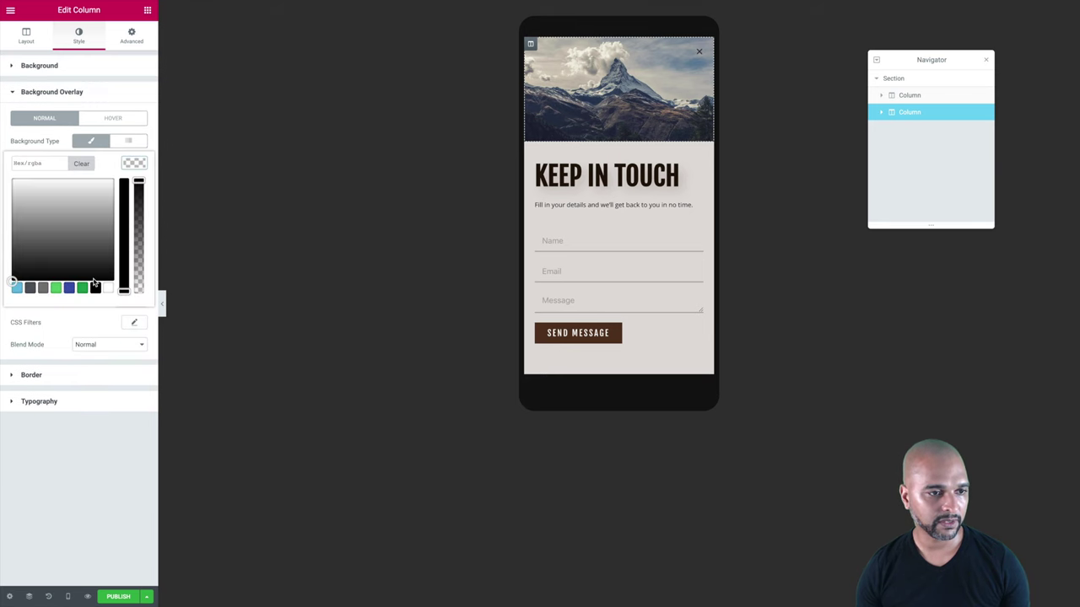
{"action": "left_click", "coordinate": [71, 289]}
{"action": "left_click", "coordinate": [104, 211]}
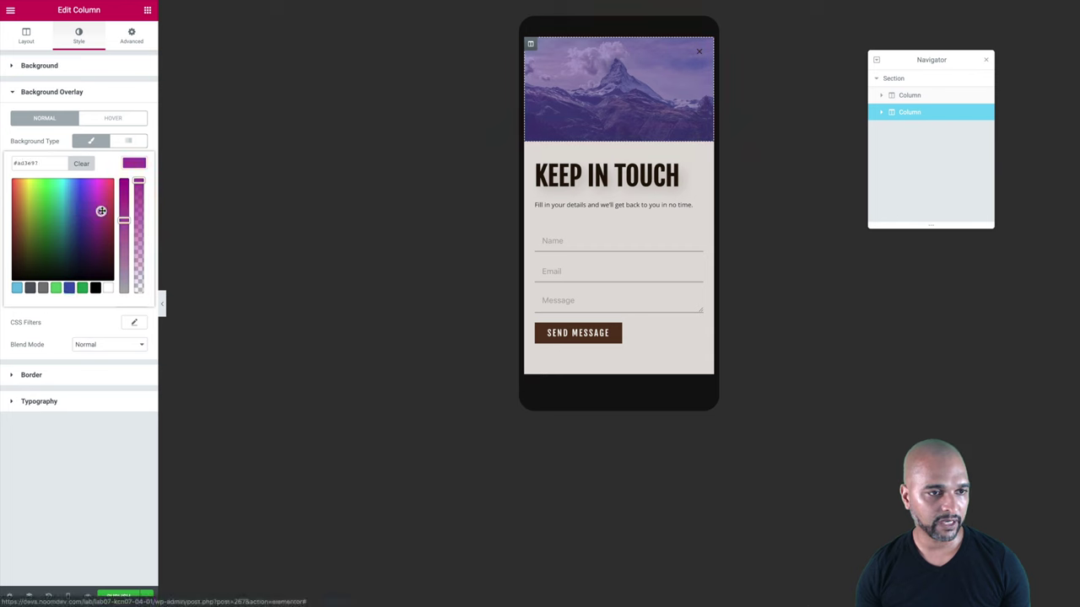
{"action": "left_click", "coordinate": [103, 211]}
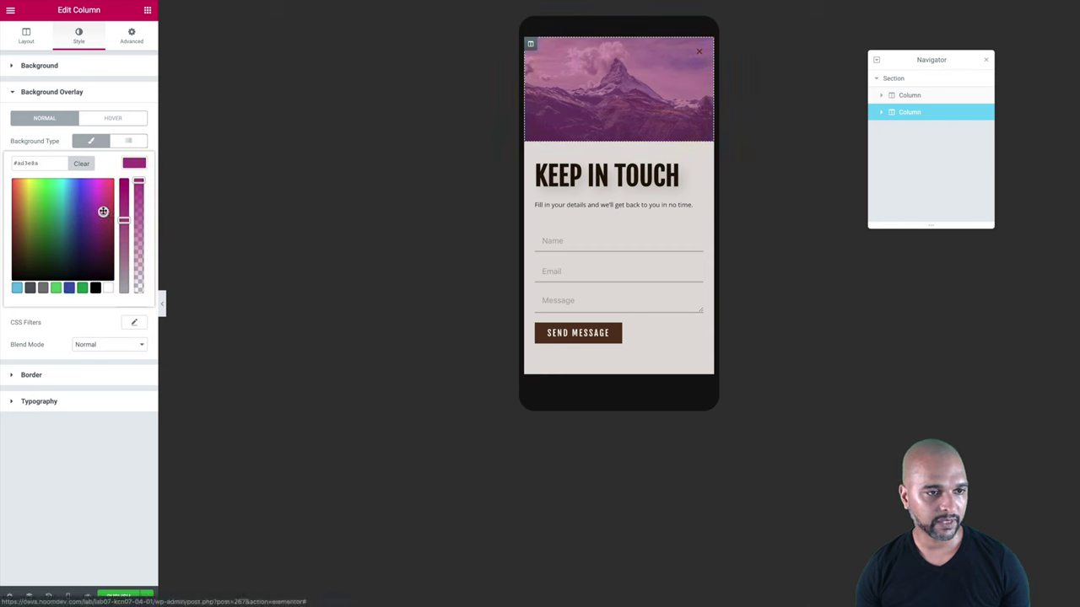
{"action": "left_click", "coordinate": [103, 212]}
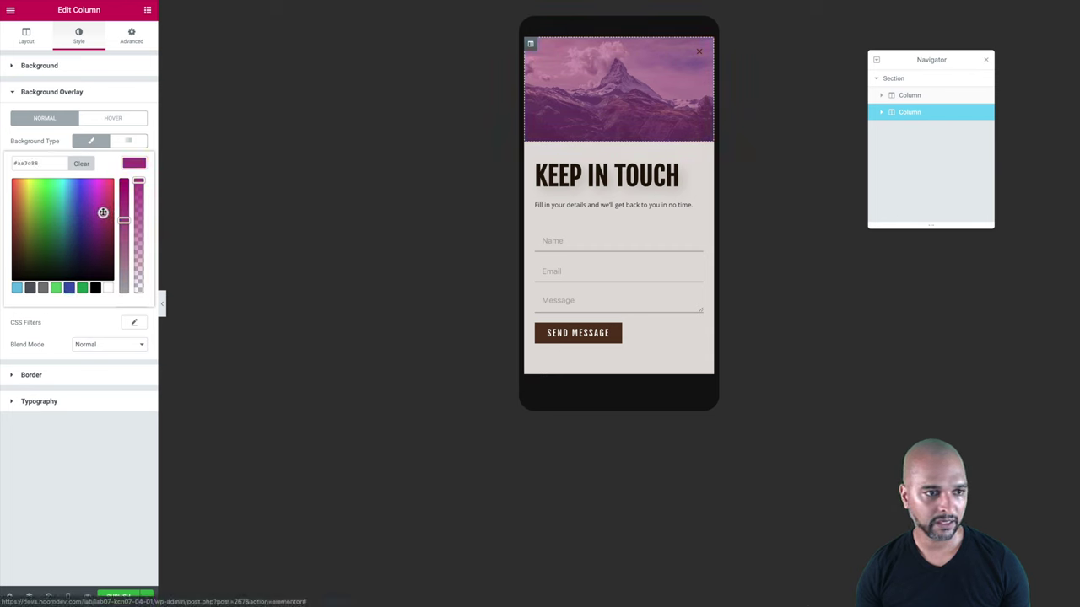
{"action": "left_click", "coordinate": [82, 535]}
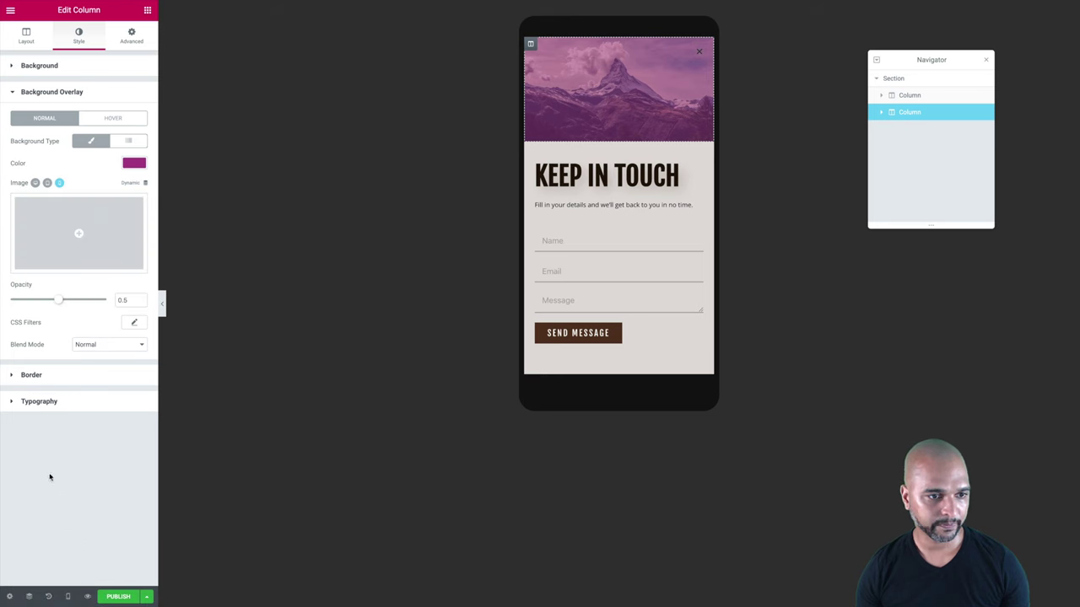
{"action": "left_click_drag", "start_coordinate": [58, 300], "coordinate": [72, 305]}
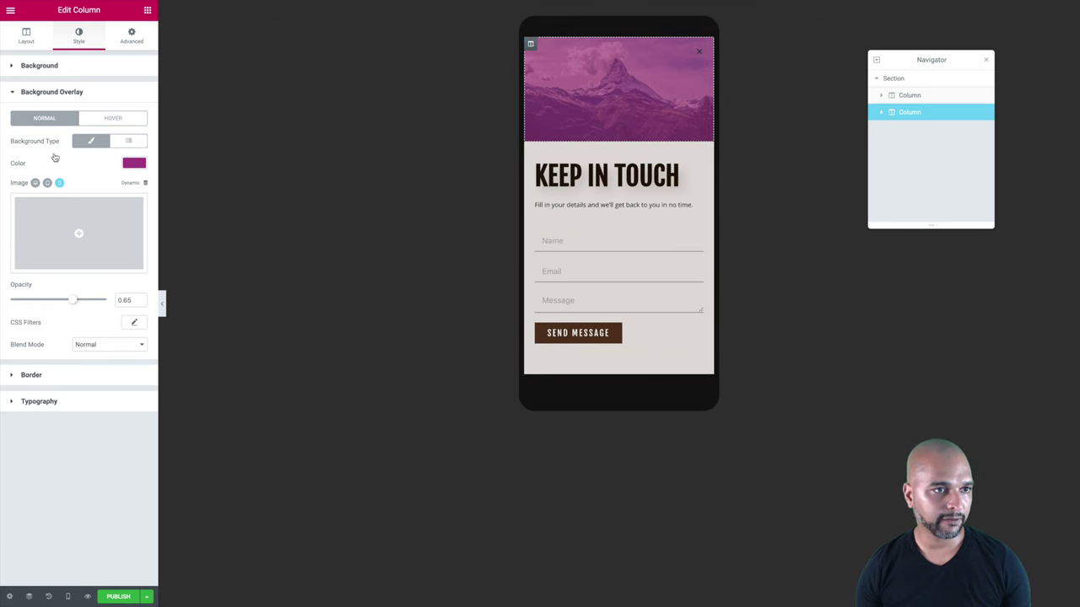
Step: Set the form's Send Message button background to magenta, then open Popup Settings
{"action": "left_click", "coordinate": [657, 330]}
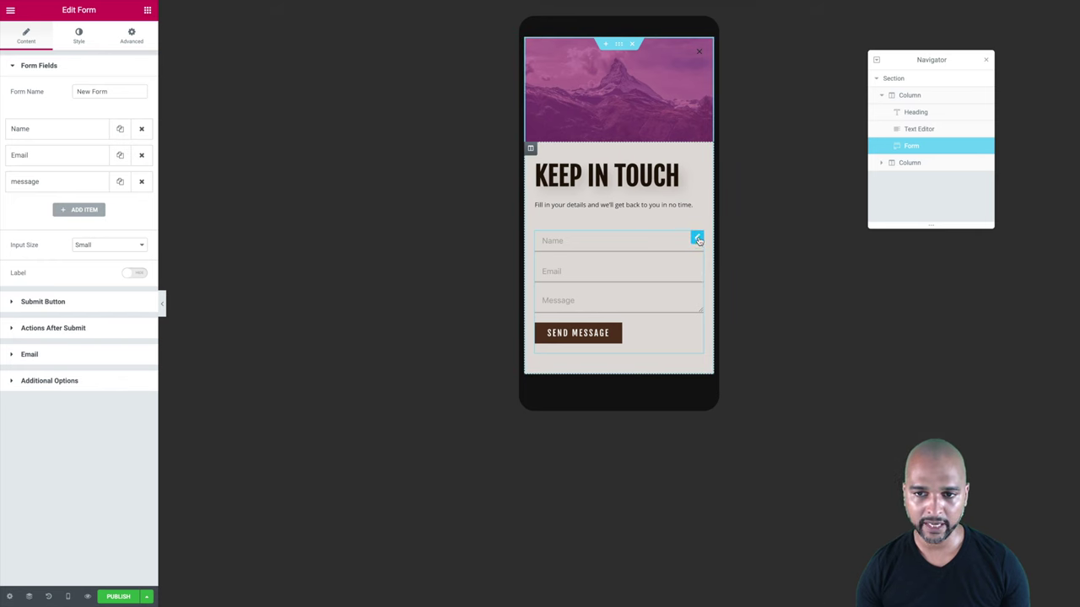
{"action": "left_click", "coordinate": [79, 38]}
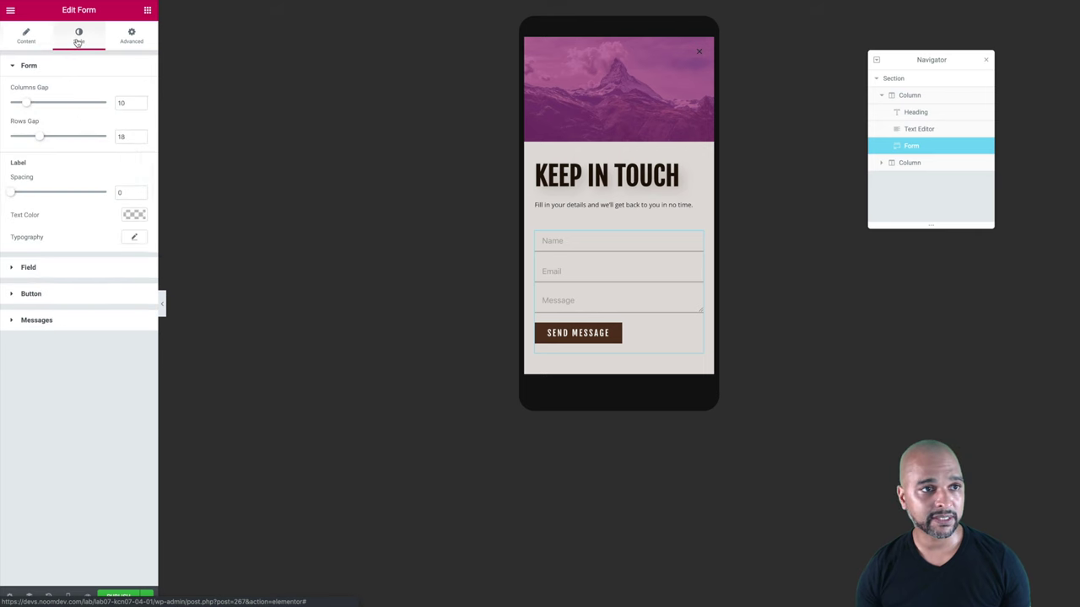
{"action": "left_click", "coordinate": [8, 293]}
{"action": "left_click", "coordinate": [133, 167]}
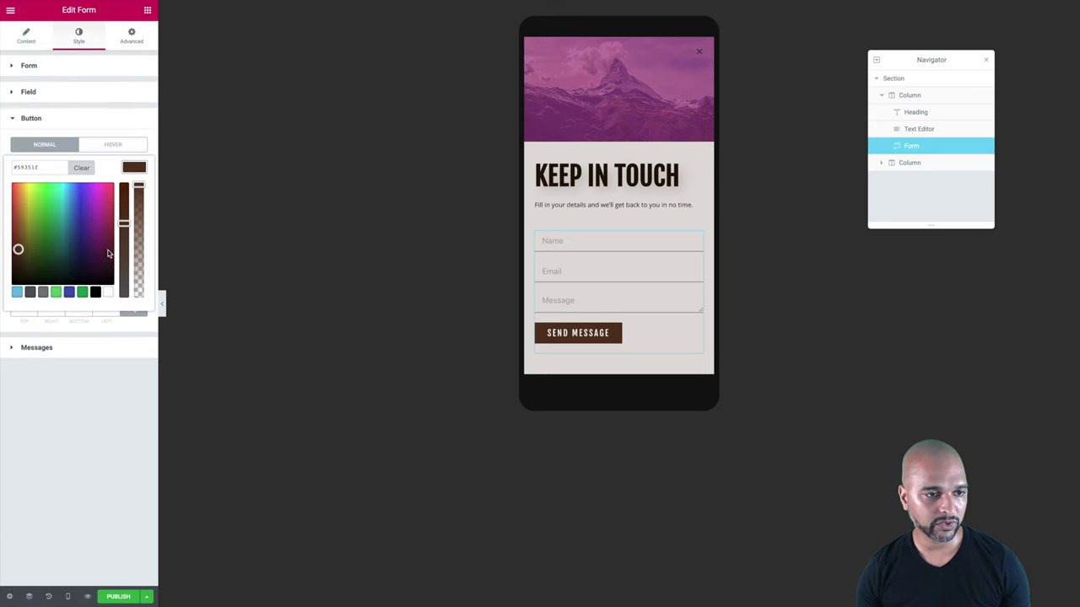
{"action": "left_click", "coordinate": [107, 224]}
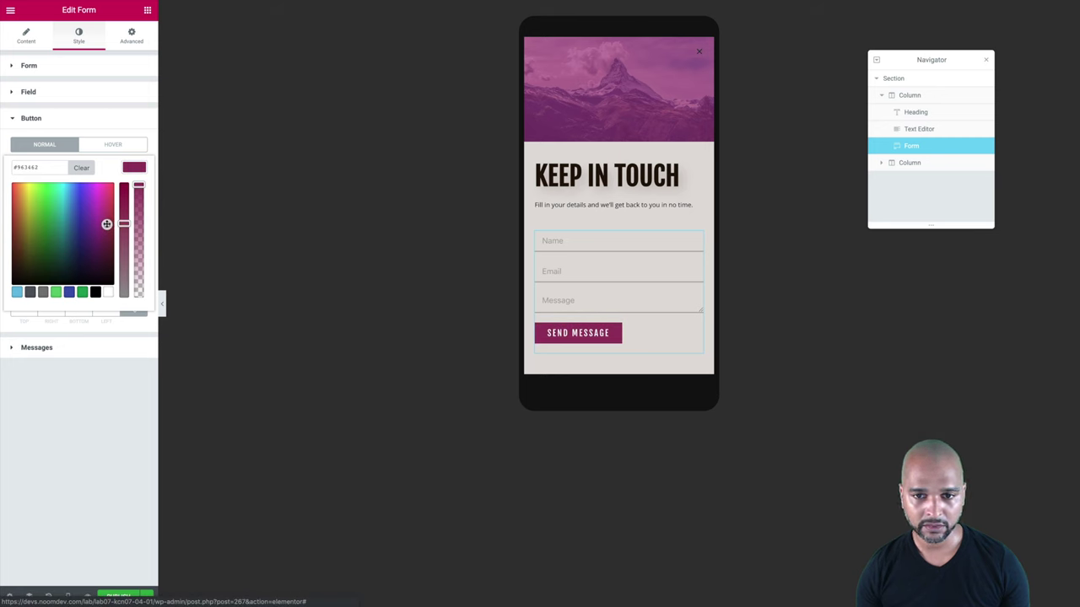
{"action": "left_click", "coordinate": [77, 415]}
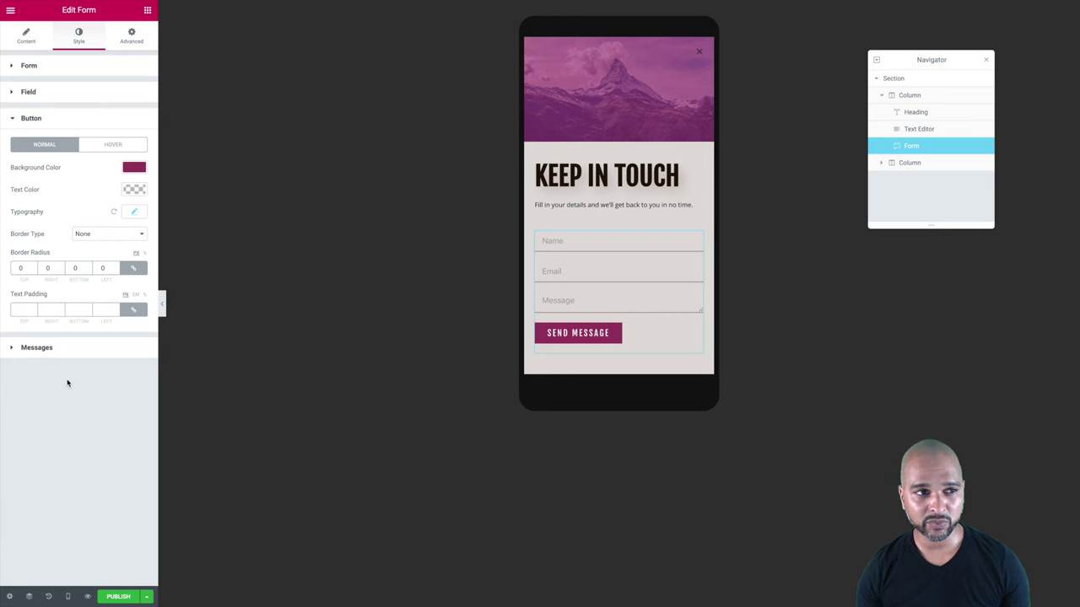
{"action": "left_click", "coordinate": [26, 48]}
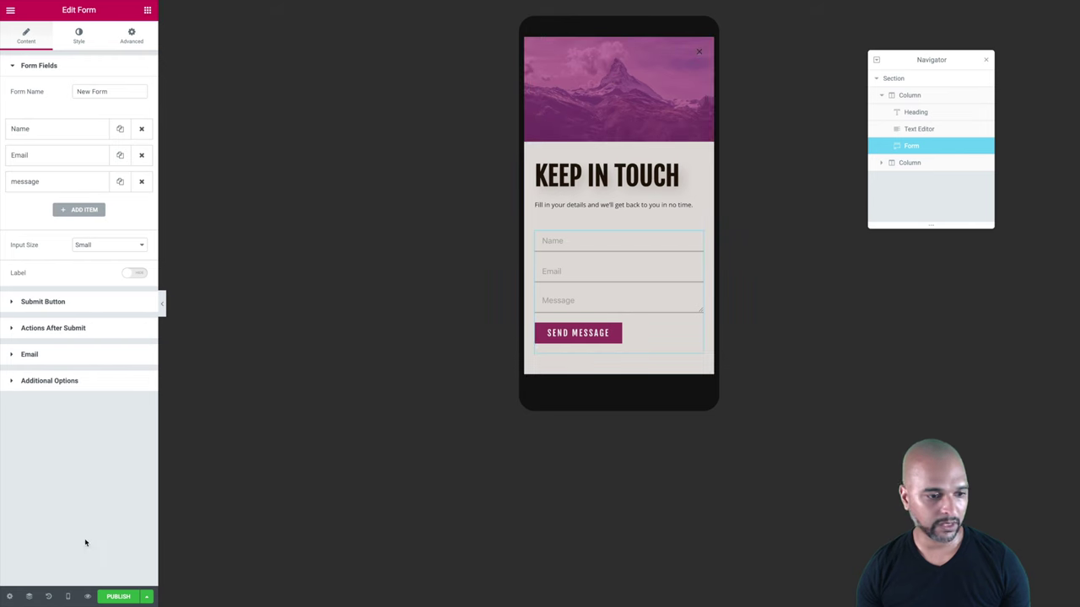
{"action": "left_click", "coordinate": [9, 598]}
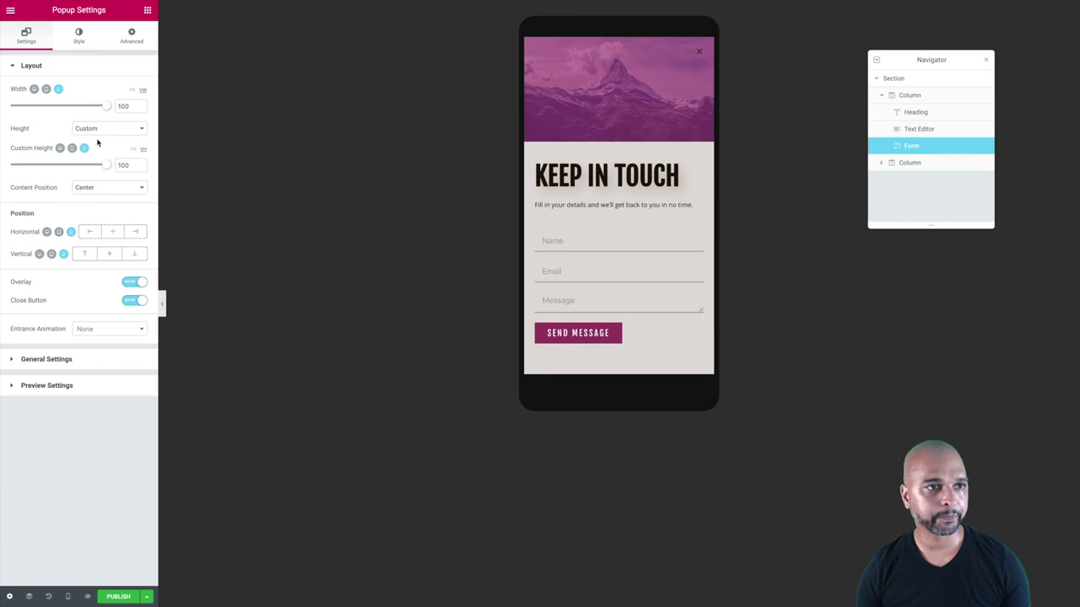
Step: Style the popup's close button at size 38 in white, then start publishing
{"action": "left_click", "coordinate": [78, 37]}
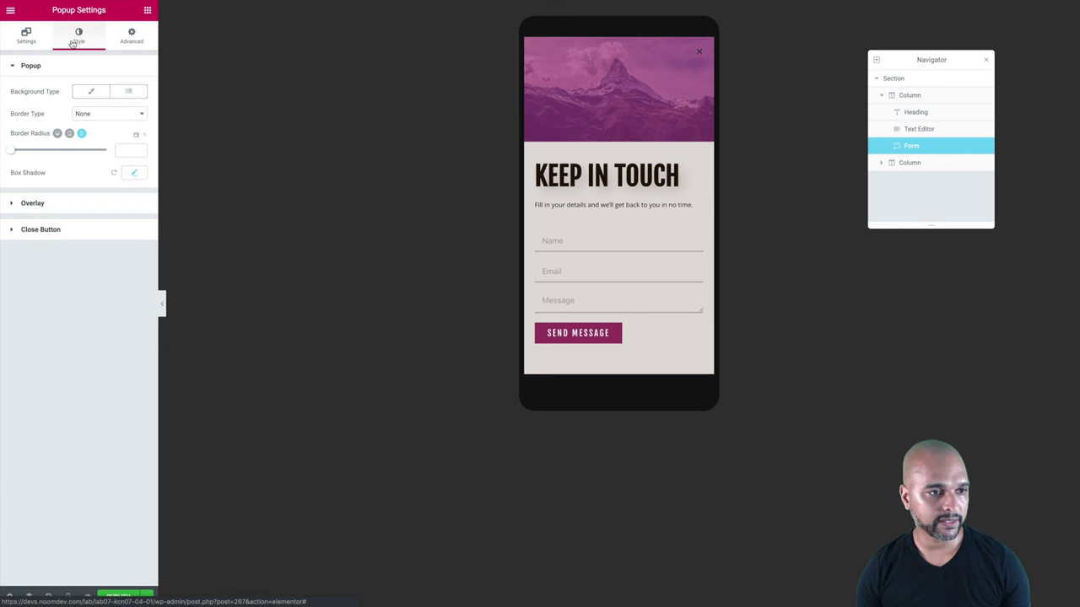
{"action": "left_click", "coordinate": [12, 231]}
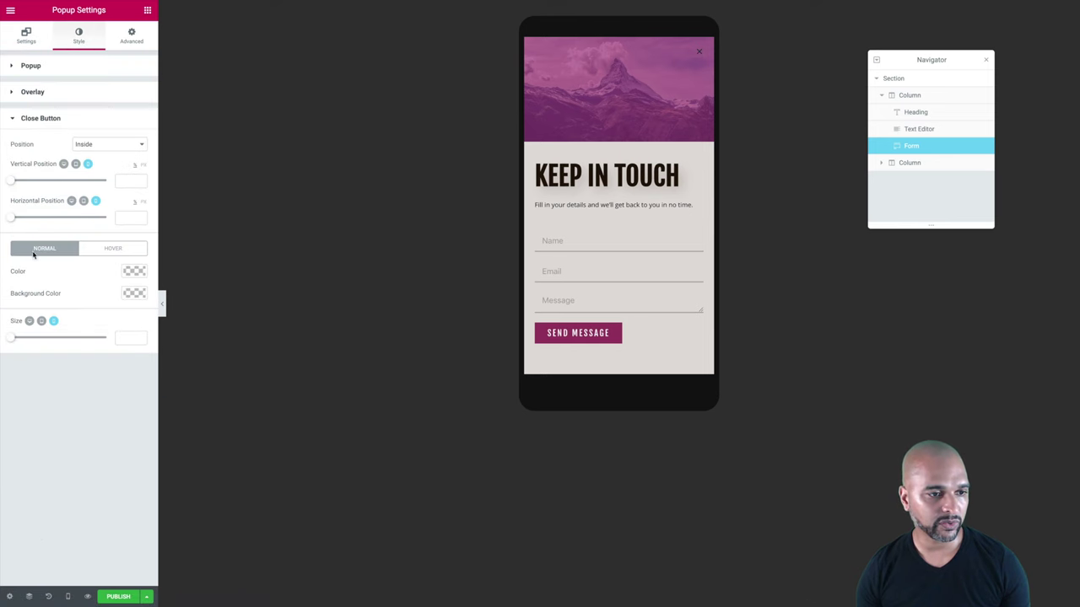
{"action": "left_click_drag", "start_coordinate": [12, 337], "coordinate": [49, 338]}
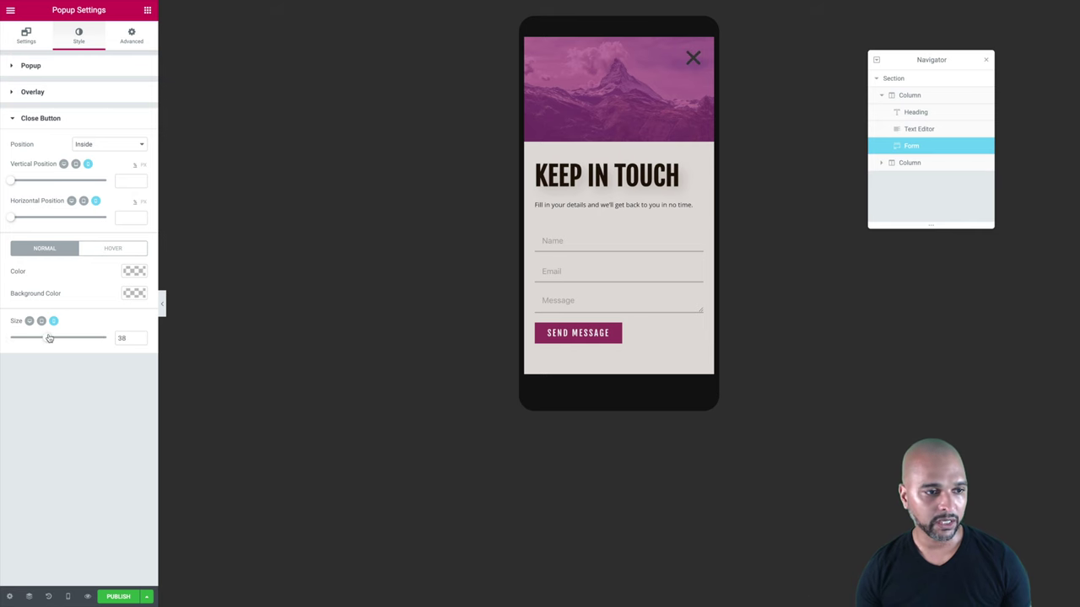
{"action": "left_click", "coordinate": [133, 272]}
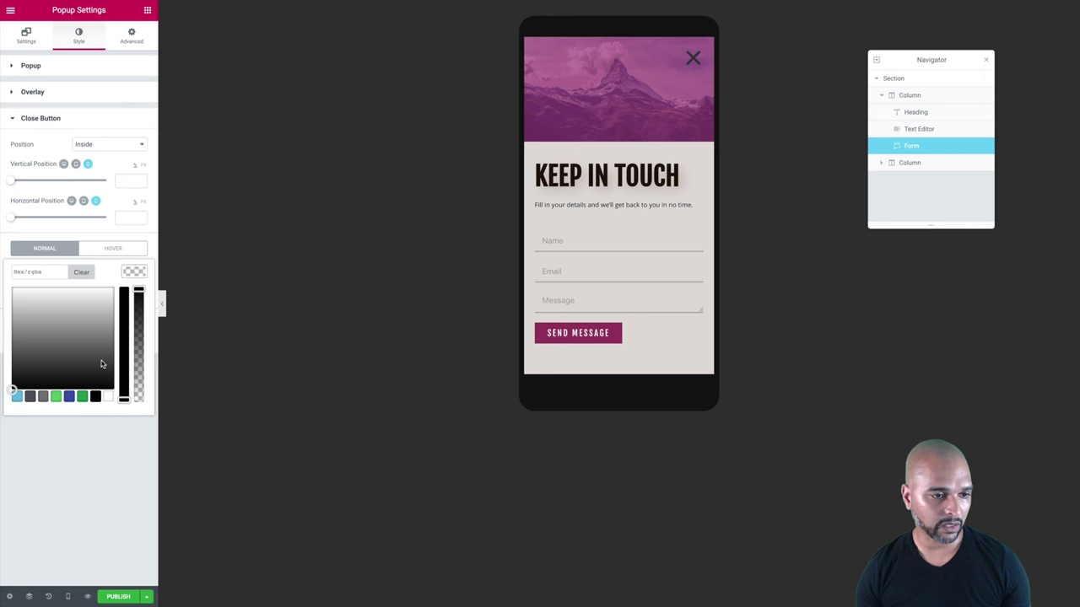
{"action": "left_click", "coordinate": [107, 396]}
{"action": "left_click", "coordinate": [84, 482]}
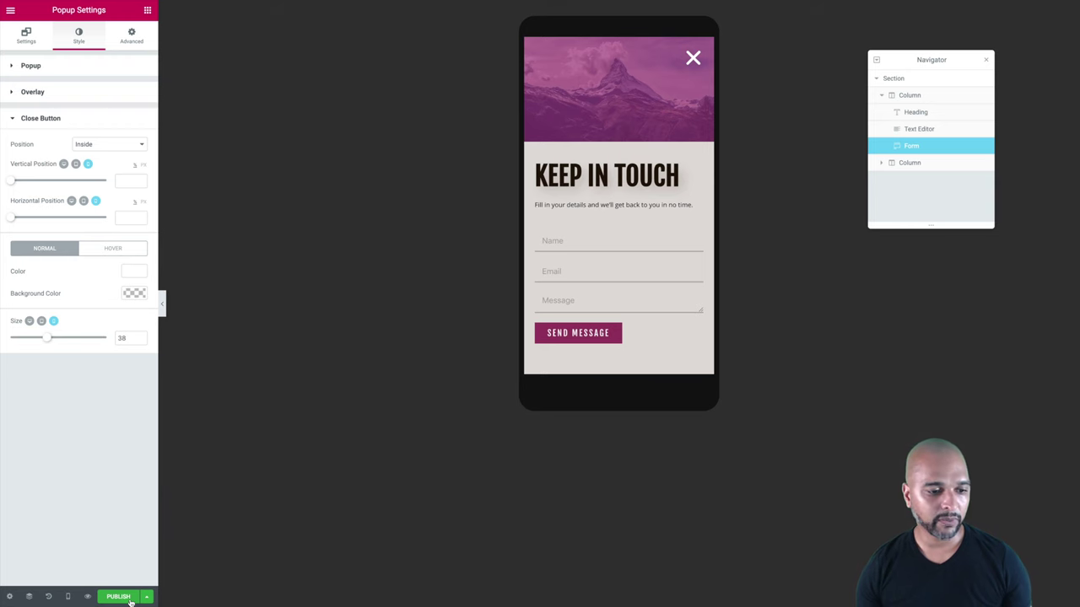
{"action": "left_click", "coordinate": [119, 597]}
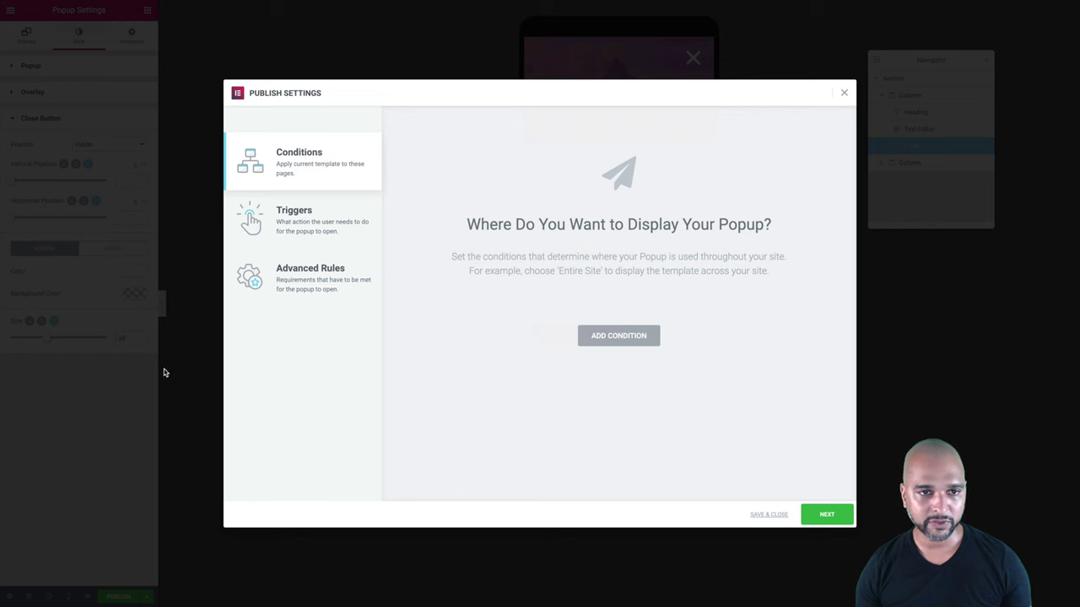
Step: Publish the contact-form popup with an Include > Entire Site condition, leaving triggers and advanced rules unchanged
{"action": "left_click", "coordinate": [604, 335]}
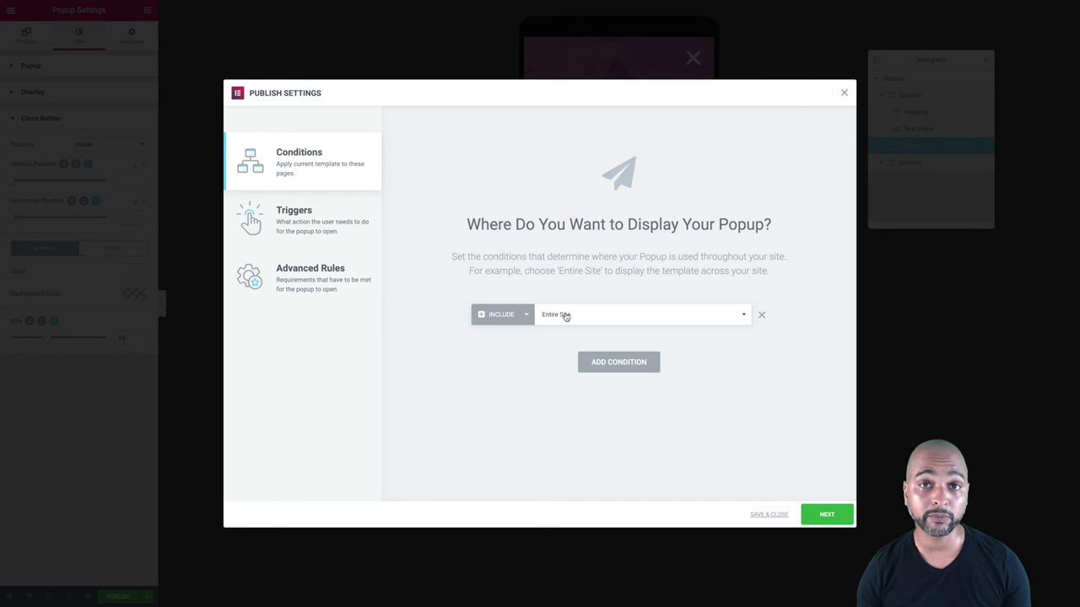
{"action": "left_click", "coordinate": [831, 514]}
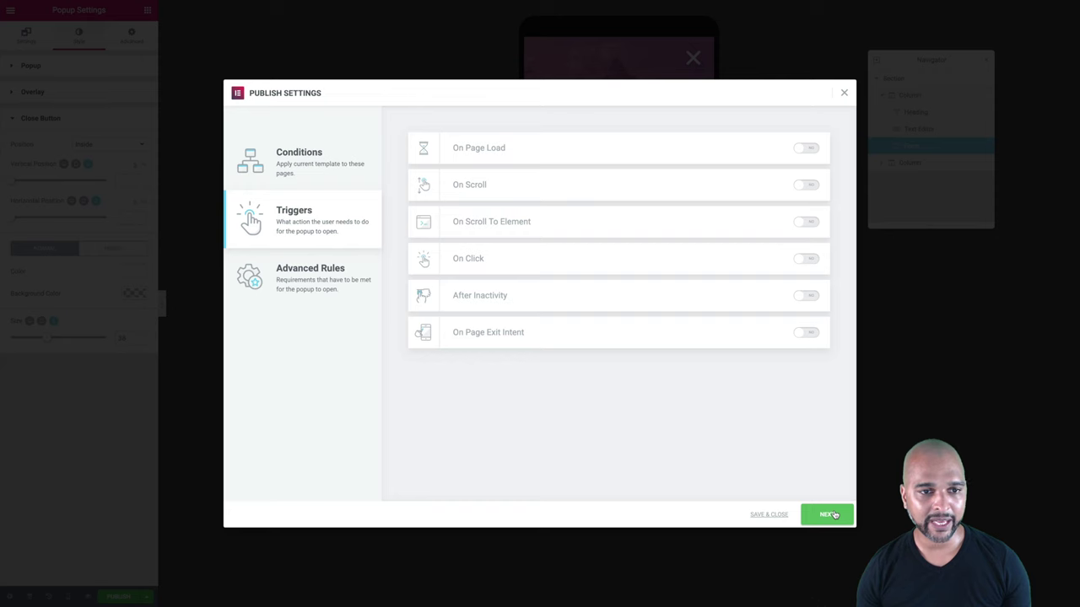
{"action": "left_click", "coordinate": [831, 515]}
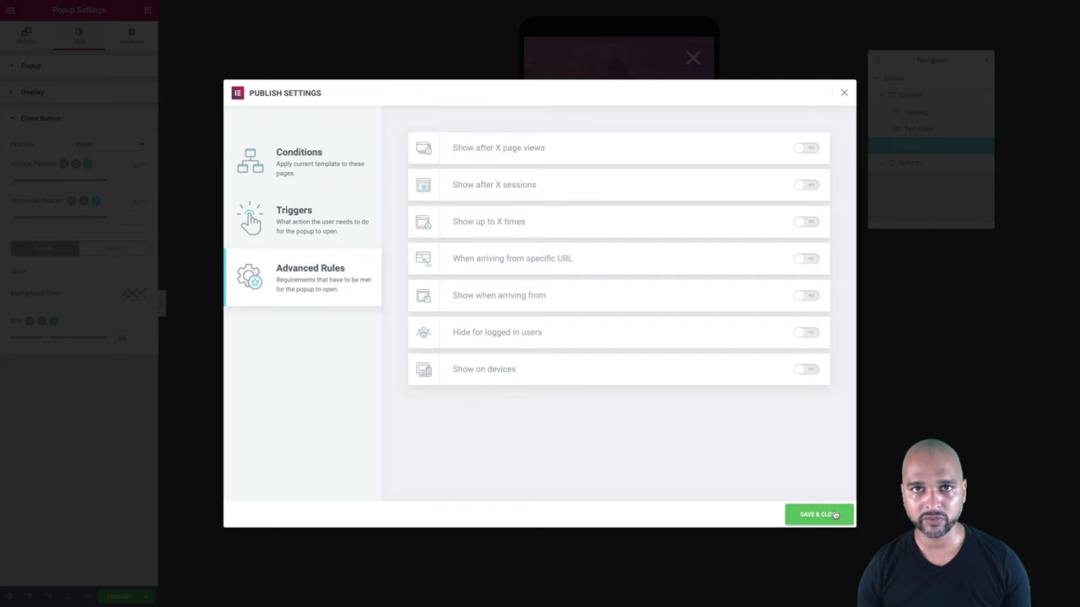
{"action": "left_click", "coordinate": [834, 514]}
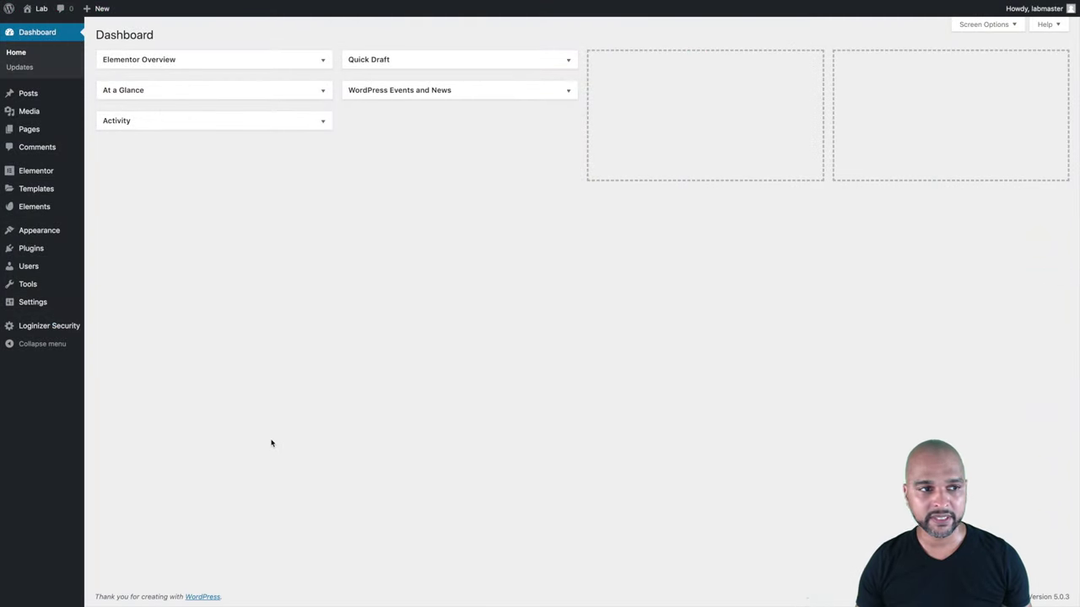
Step: From the Popups list, create a new Popup template named 'Popup: quick mobile nav bar'
{"action": "mouse_move", "coordinate": [46, 189]}
{"action": "left_click", "coordinate": [104, 221]}
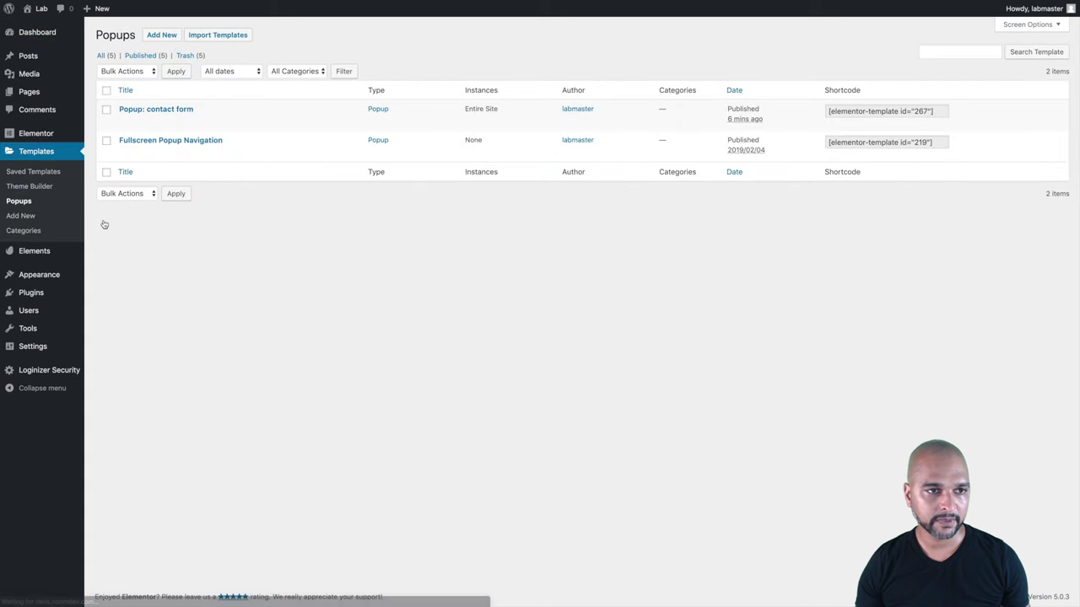
{"action": "left_click", "coordinate": [162, 38]}
{"action": "left_click", "coordinate": [548, 346]}
{"action": "type", "text": "Popup: quick mobil"}
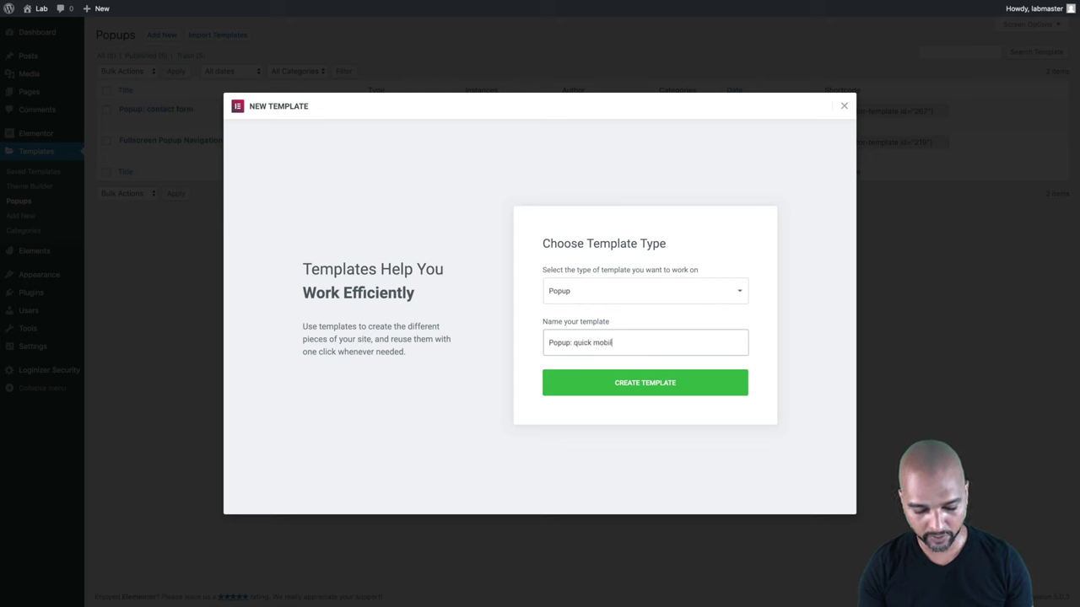
{"action": "type", "text": "e nav bar"}
{"action": "left_click", "coordinate": [620, 384]}
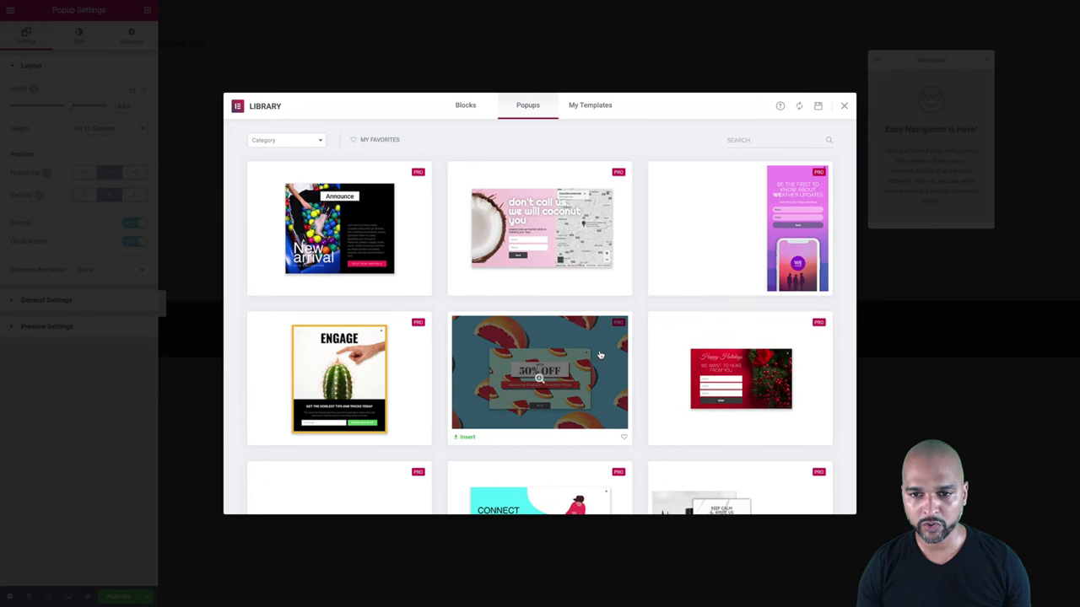
Step: Dismiss the template library, switch to Mobile preview, and add a four-column section
{"action": "left_click", "coordinate": [844, 107]}
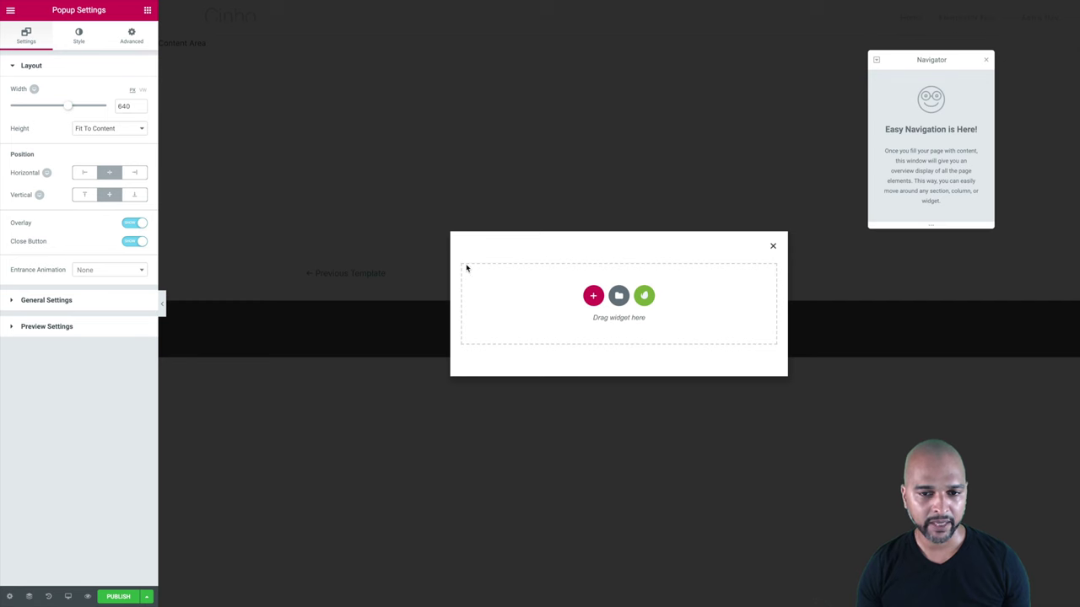
{"action": "left_click", "coordinate": [68, 597]}
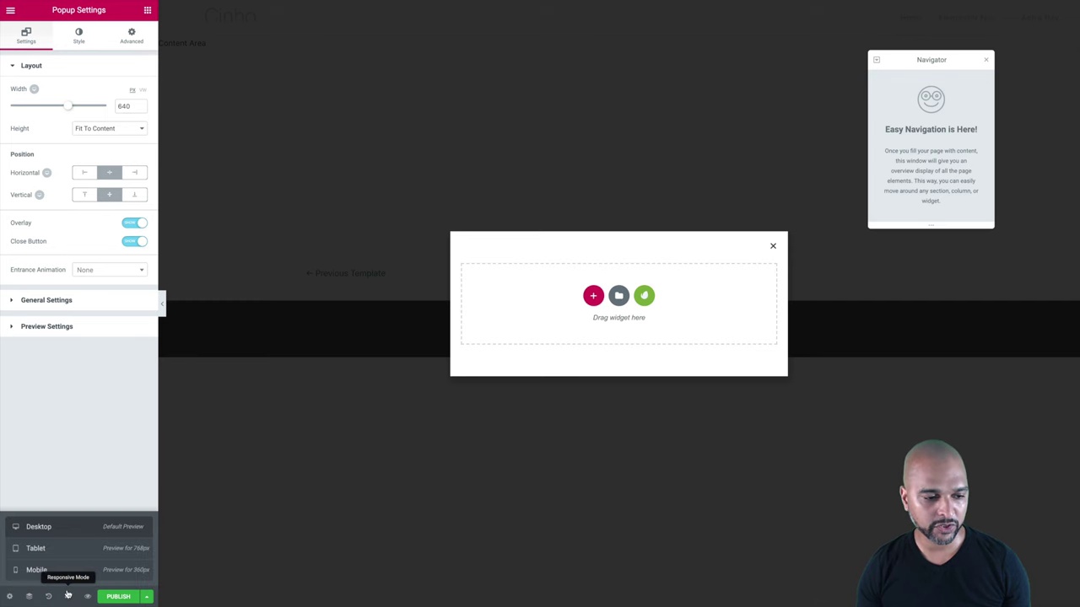
{"action": "left_click", "coordinate": [37, 570]}
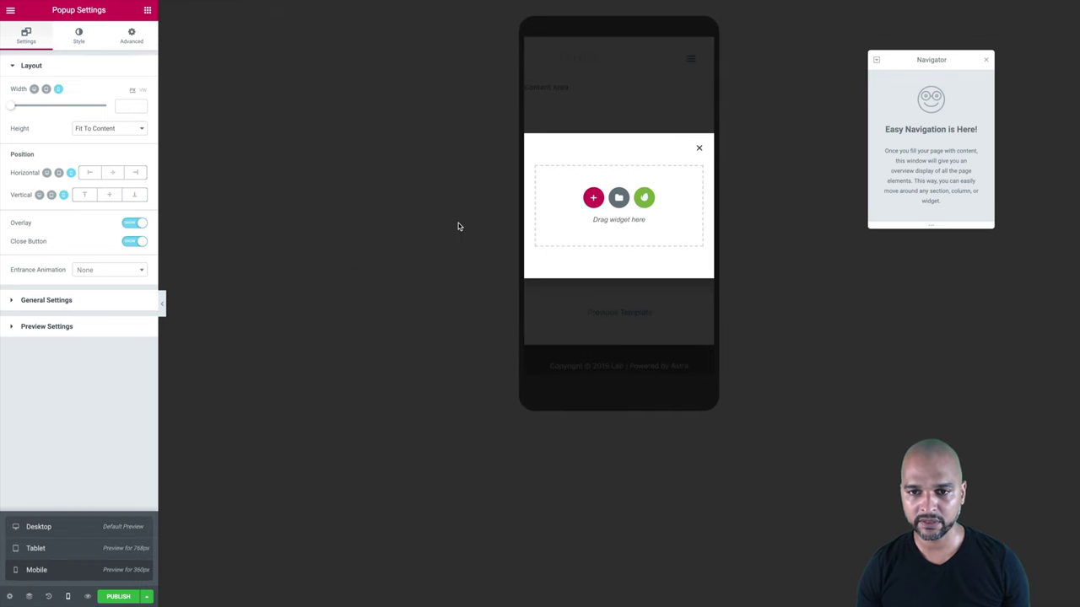
{"action": "left_click", "coordinate": [594, 197]}
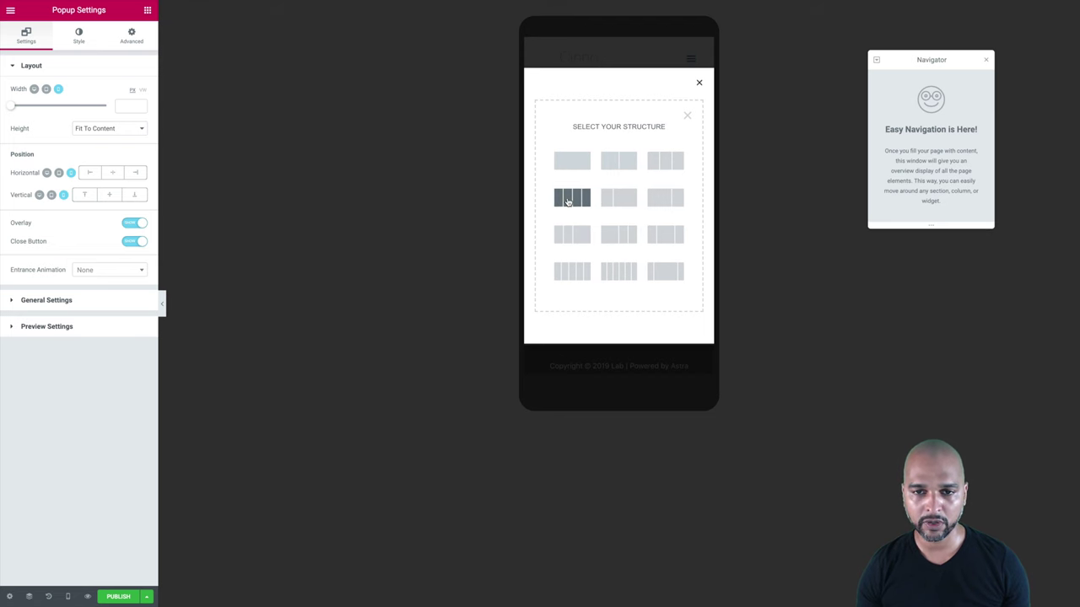
{"action": "left_click", "coordinate": [569, 199]}
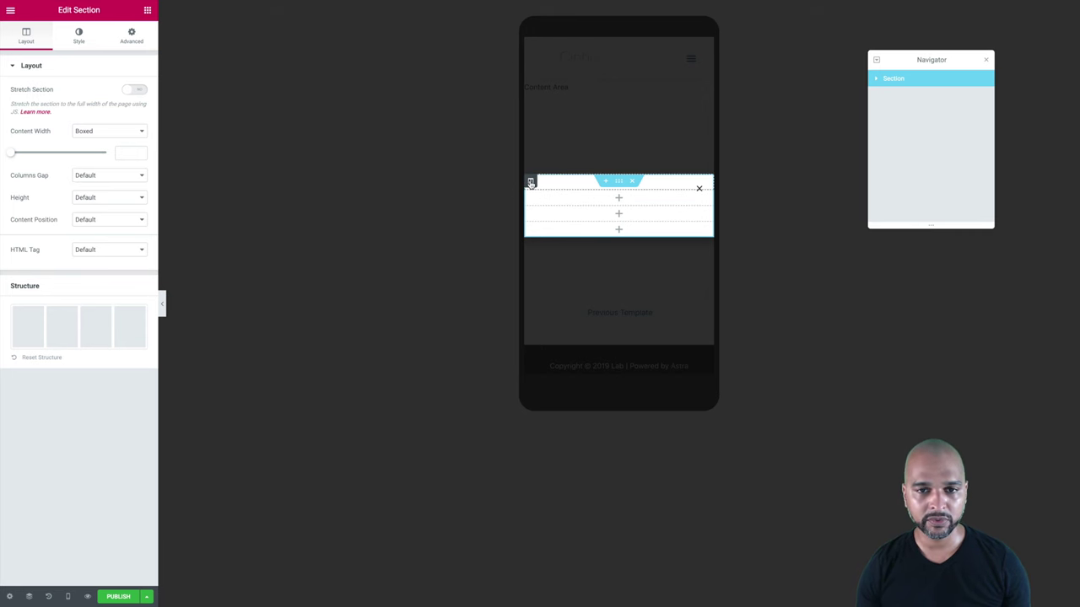
Step: Set the Column Width of the first three columns to 25
{"action": "left_click", "coordinate": [529, 182]}
{"action": "left_click", "coordinate": [123, 93]}
{"action": "type", "text": "25"}
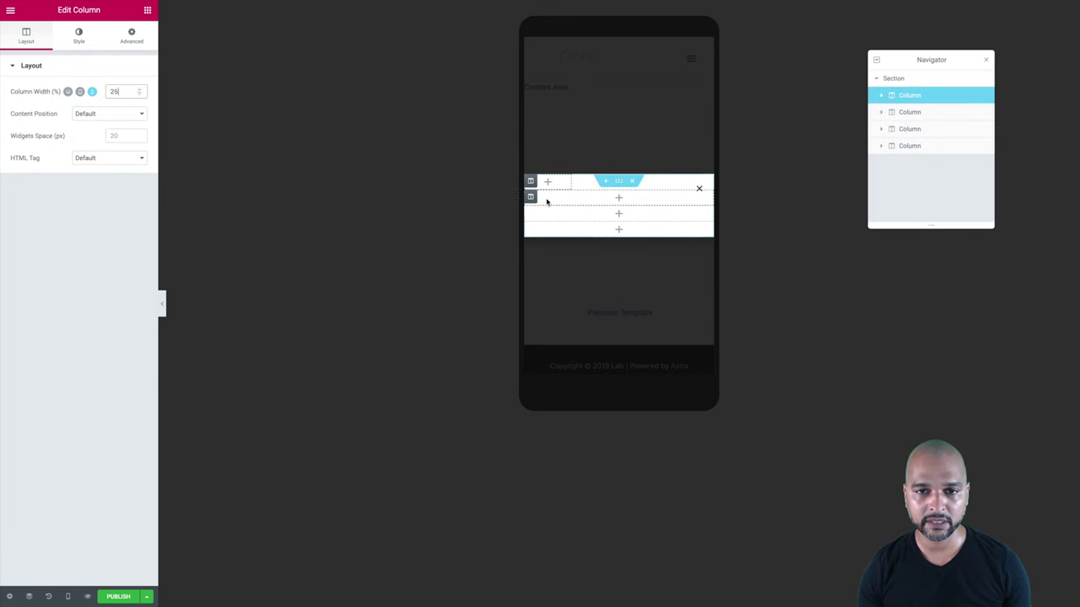
{"action": "left_click", "coordinate": [530, 197]}
{"action": "left_click", "coordinate": [110, 92]}
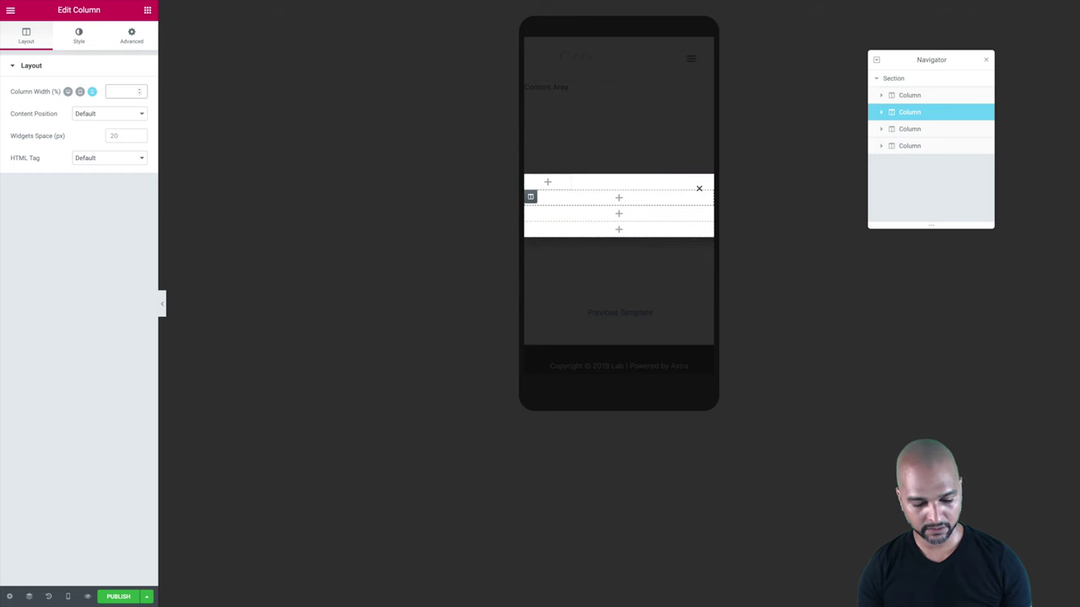
{"action": "type", "text": "25"}
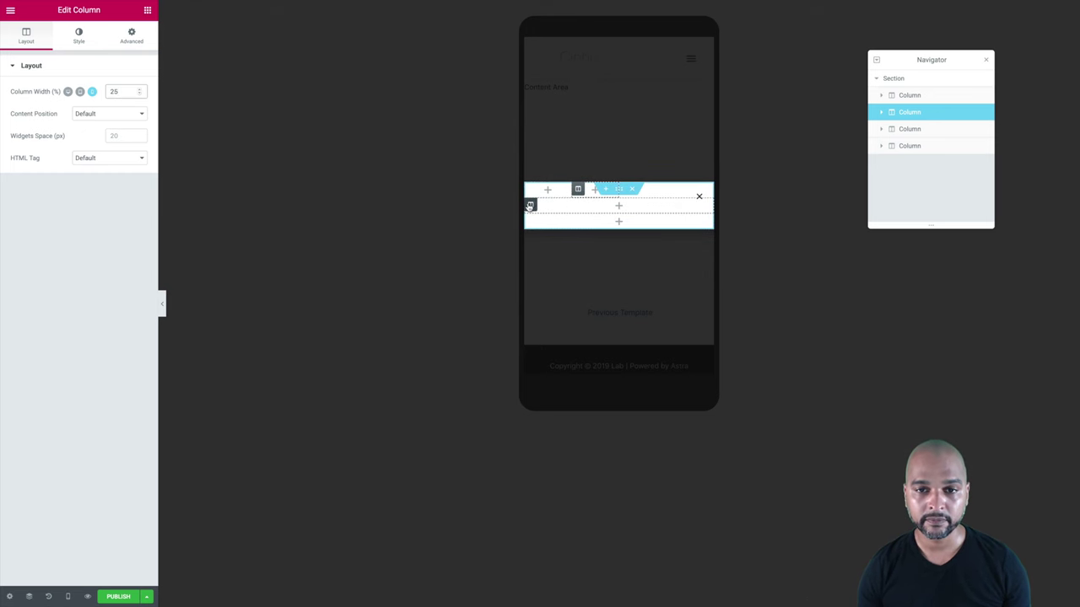
{"action": "left_click", "coordinate": [529, 206]}
{"action": "left_click", "coordinate": [118, 91]}
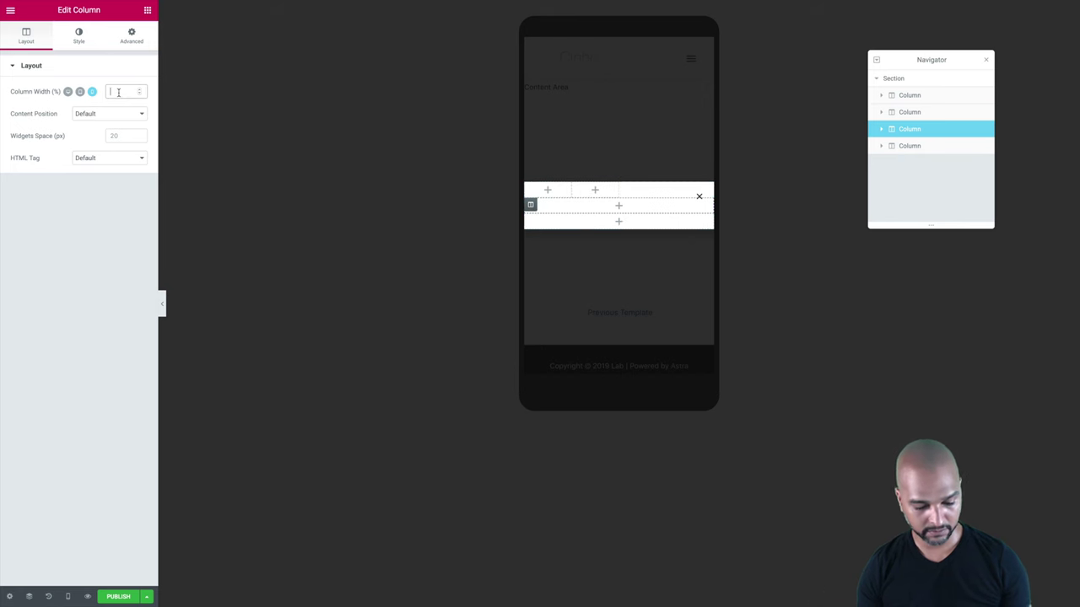
{"action": "type", "text": "25"}
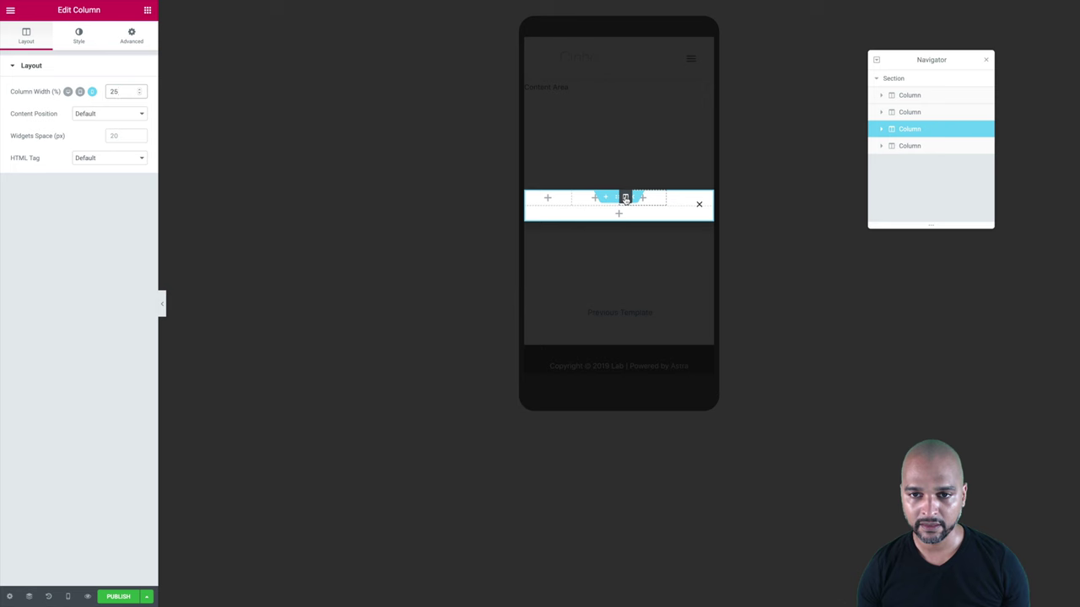
Step: Copy the third column and paste its style onto the fourth column for 25% width
{"action": "right_click", "coordinate": [625, 197]}
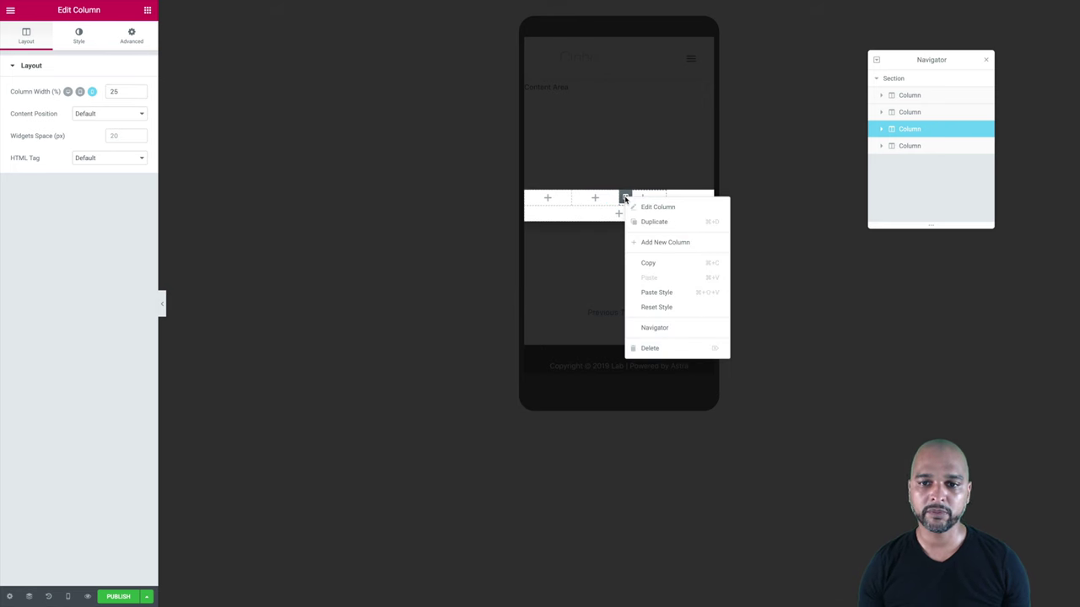
{"action": "left_click", "coordinate": [642, 269]}
{"action": "mouse_move", "coordinate": [530, 213]}
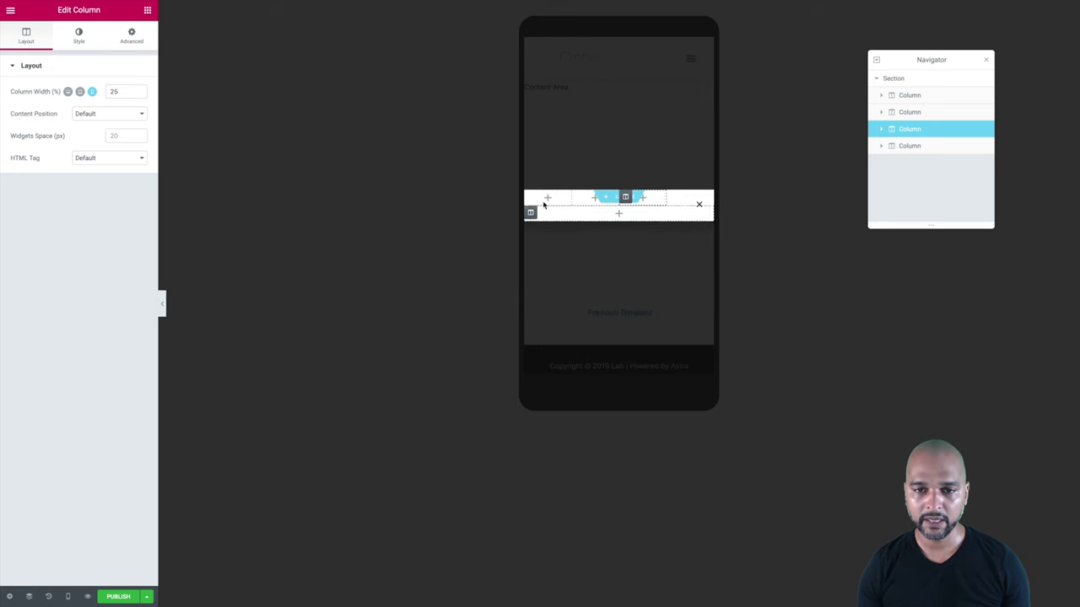
{"action": "right_click", "coordinate": [531, 213]}
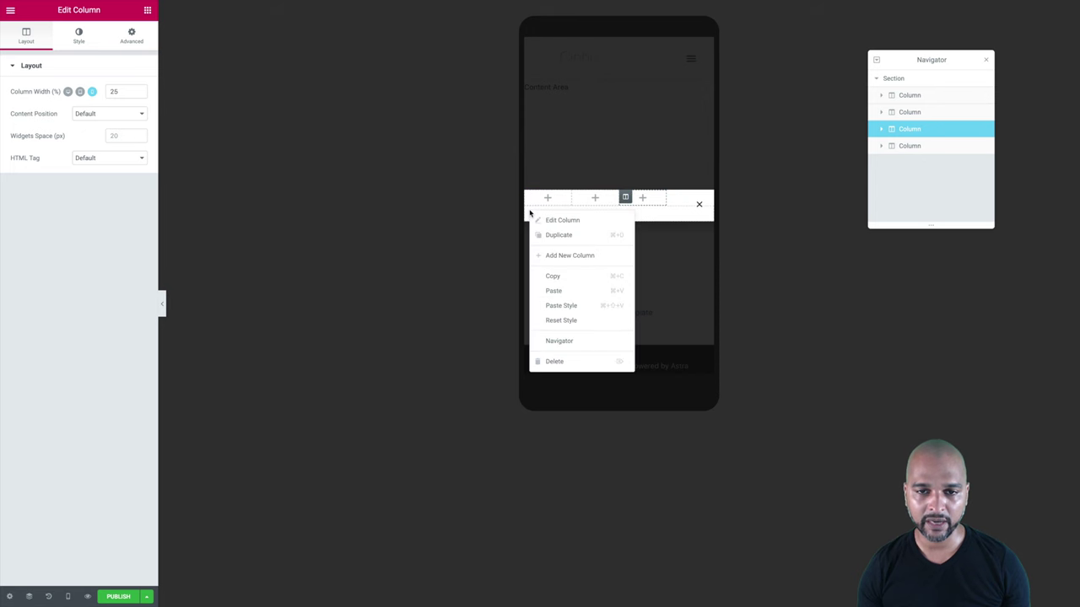
{"action": "left_click", "coordinate": [552, 305]}
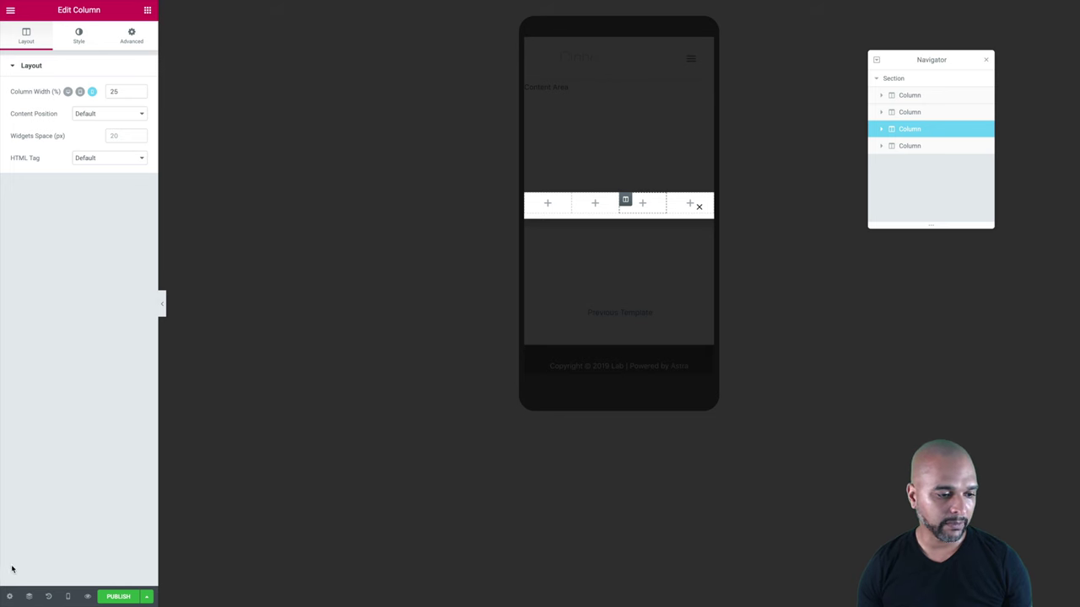
{"action": "left_click", "coordinate": [9, 596]}
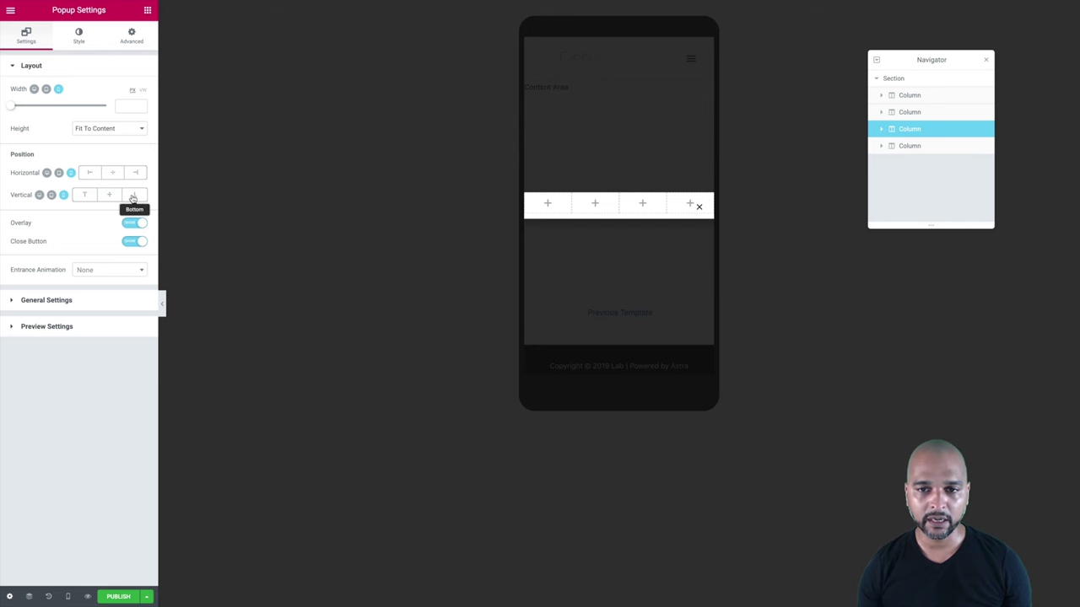
Step: Set the popup's vertical position to Bottom and switch off the Overlay and Close Button
{"action": "left_click", "coordinate": [133, 196]}
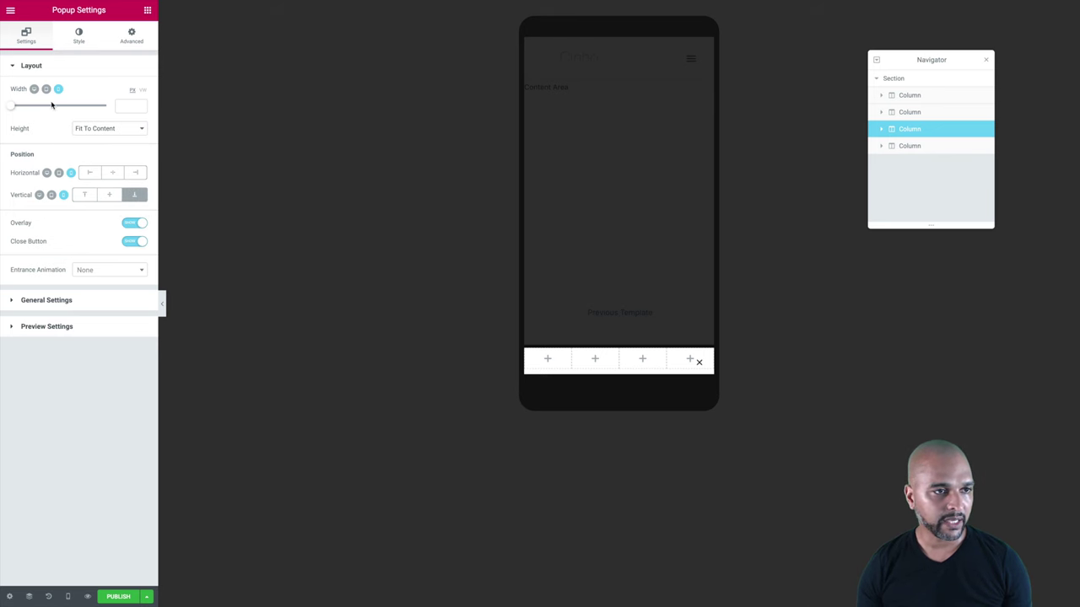
{"action": "left_click", "coordinate": [126, 224]}
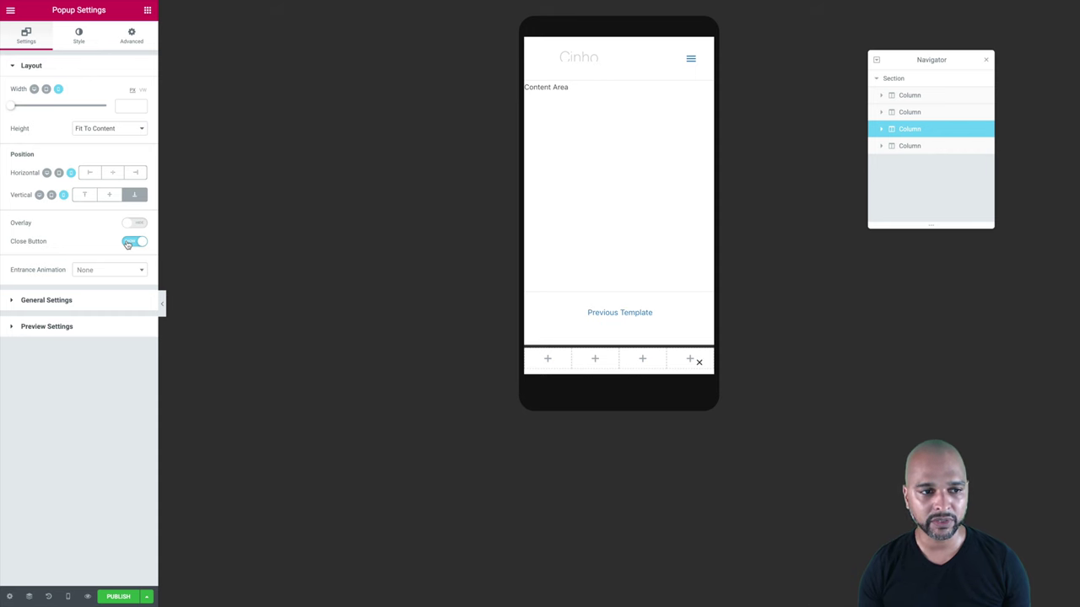
{"action": "left_click", "coordinate": [128, 243]}
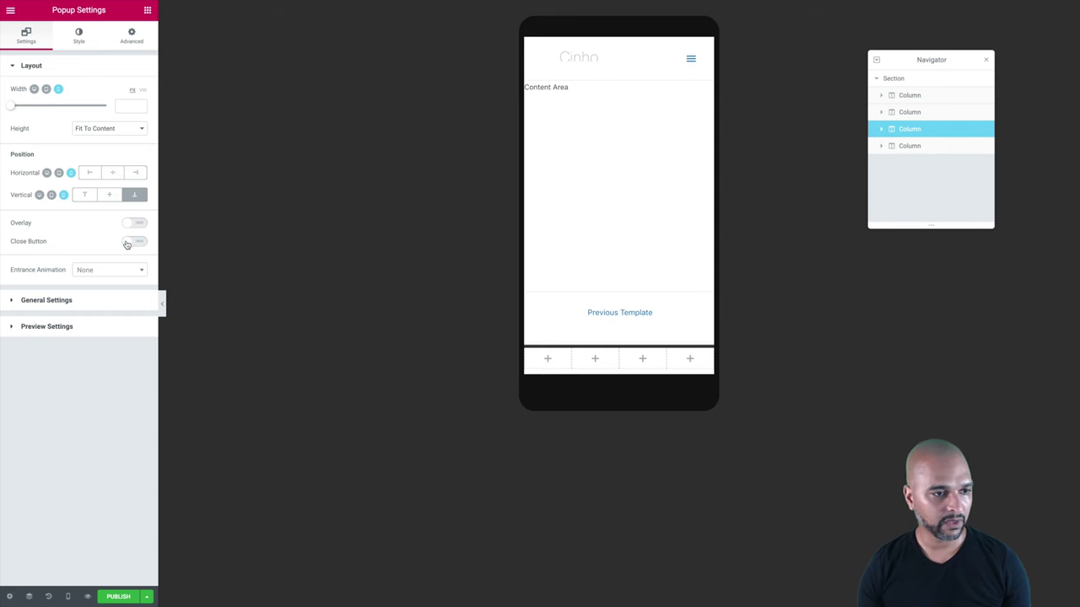
{"action": "left_click", "coordinate": [89, 270]}
Step: Give the popup a Slide In Up entrance animation and review its General and Preview Settings
{"action": "scroll", "coordinate": [99, 333], "scroll_direction": "down", "scroll_amount": 5}
{"action": "scroll", "coordinate": [99, 335], "scroll_direction": "down", "scroll_amount": 1}
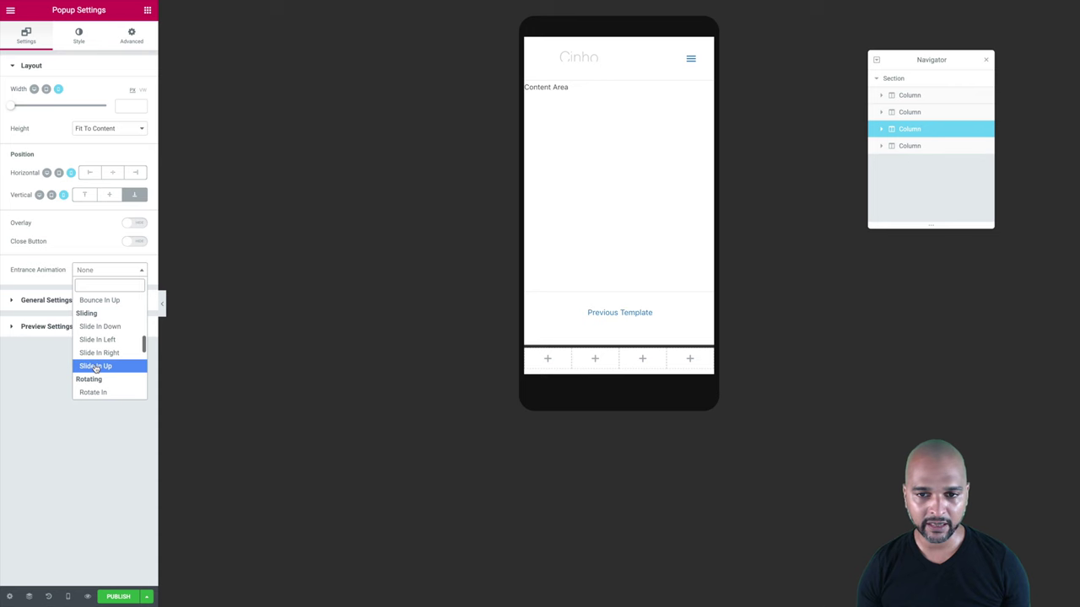
{"action": "left_click", "coordinate": [95, 366]}
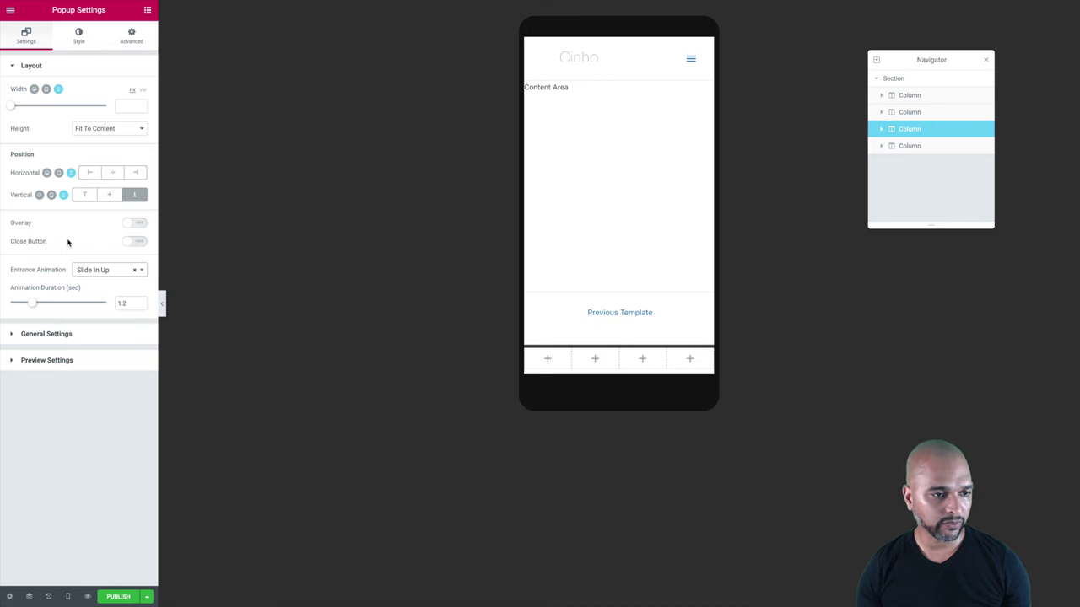
{"action": "left_click", "coordinate": [48, 335]}
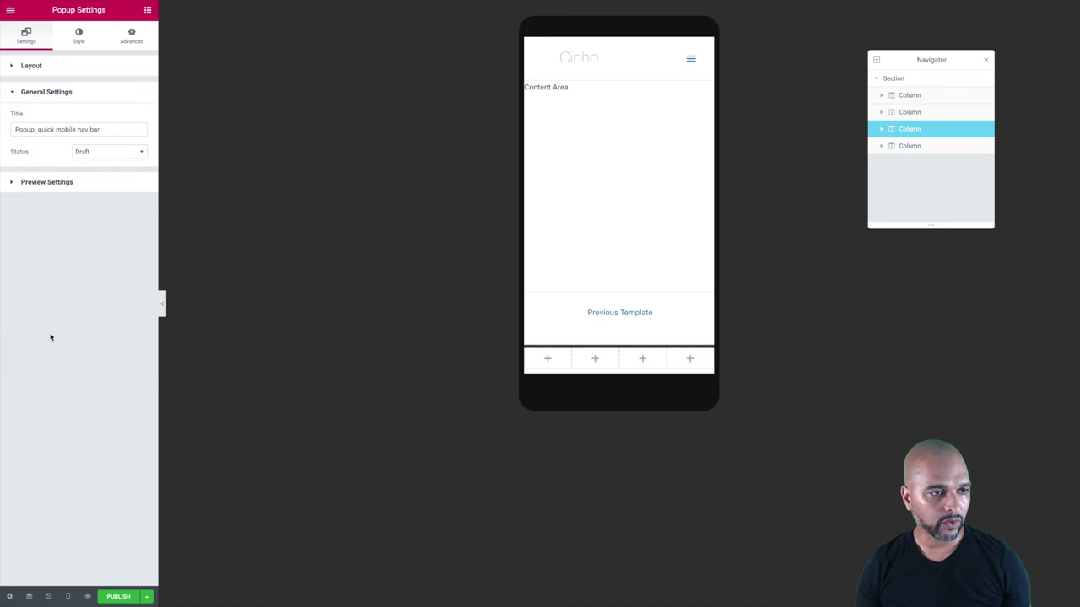
{"action": "left_click", "coordinate": [38, 185]}
{"action": "left_click", "coordinate": [76, 42]}
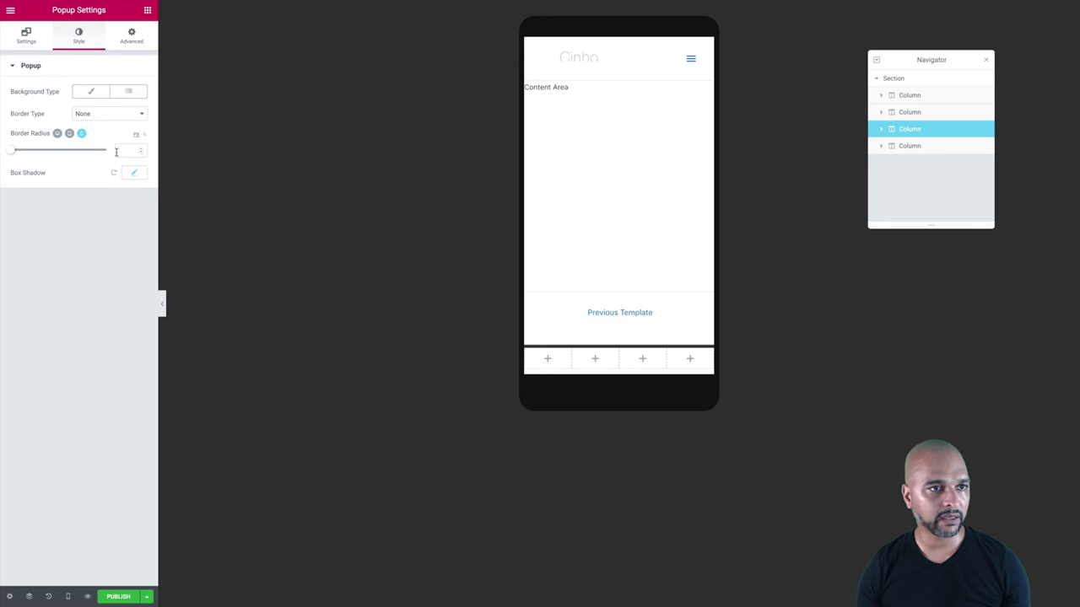
Step: In the Advanced tab, turn on Prevent Closing on Overlay and Prevent Closing on ESC key
{"action": "left_click", "coordinate": [122, 48]}
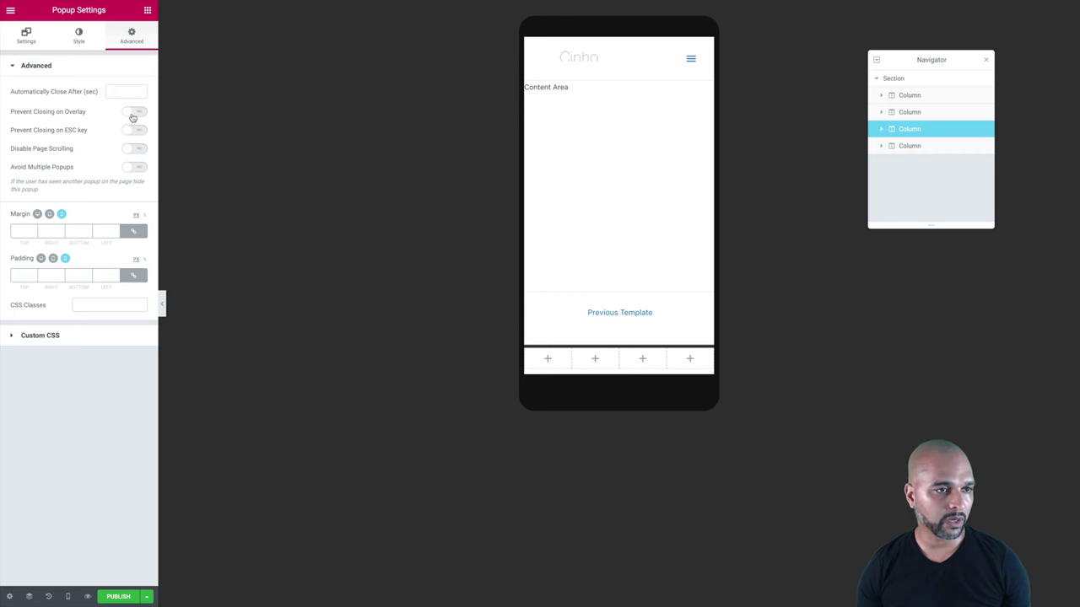
{"action": "left_click", "coordinate": [137, 113]}
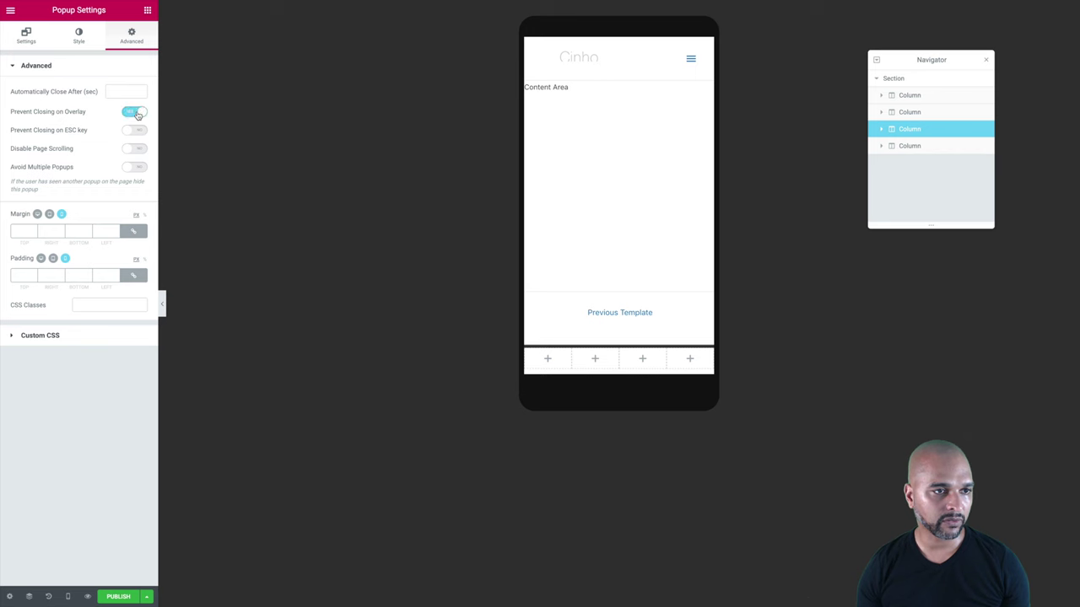
{"action": "left_click", "coordinate": [136, 132]}
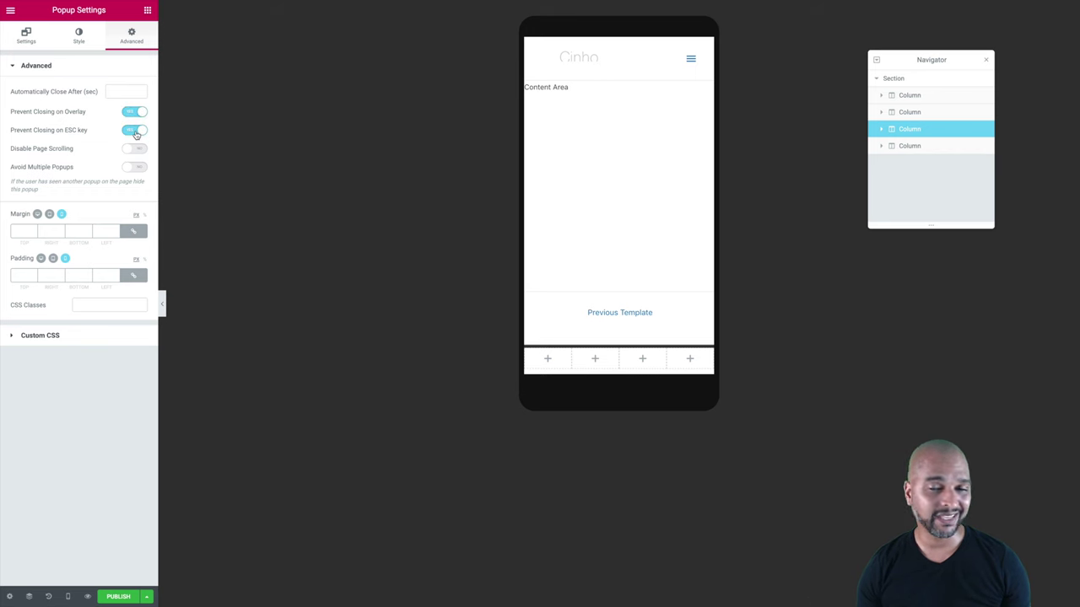
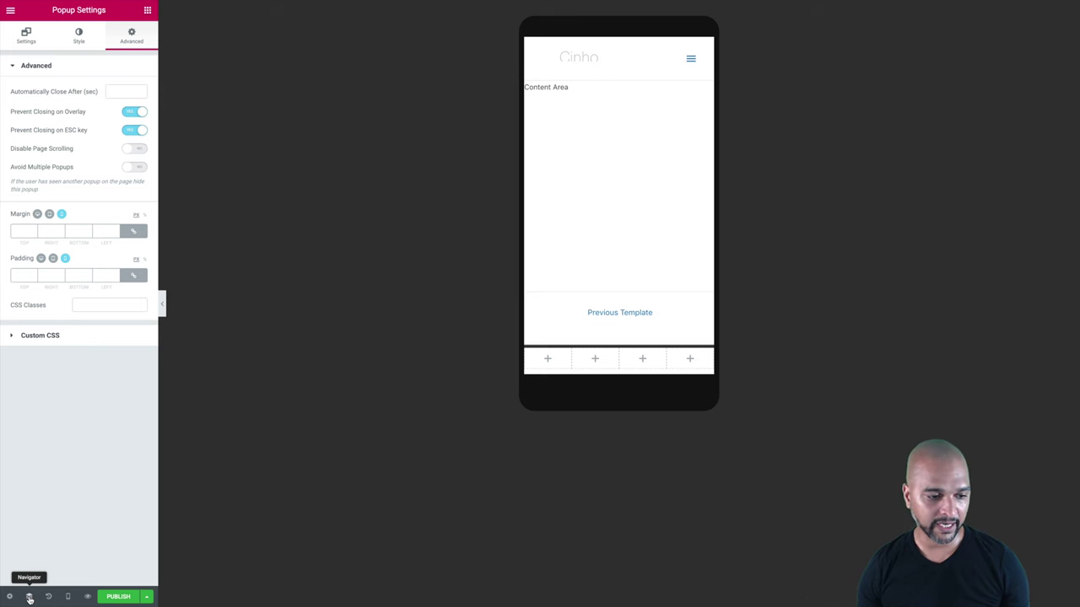
Step: Show the popup's Navigator outline, select the section, and open the first column's settings
{"action": "left_click", "coordinate": [30, 598]}
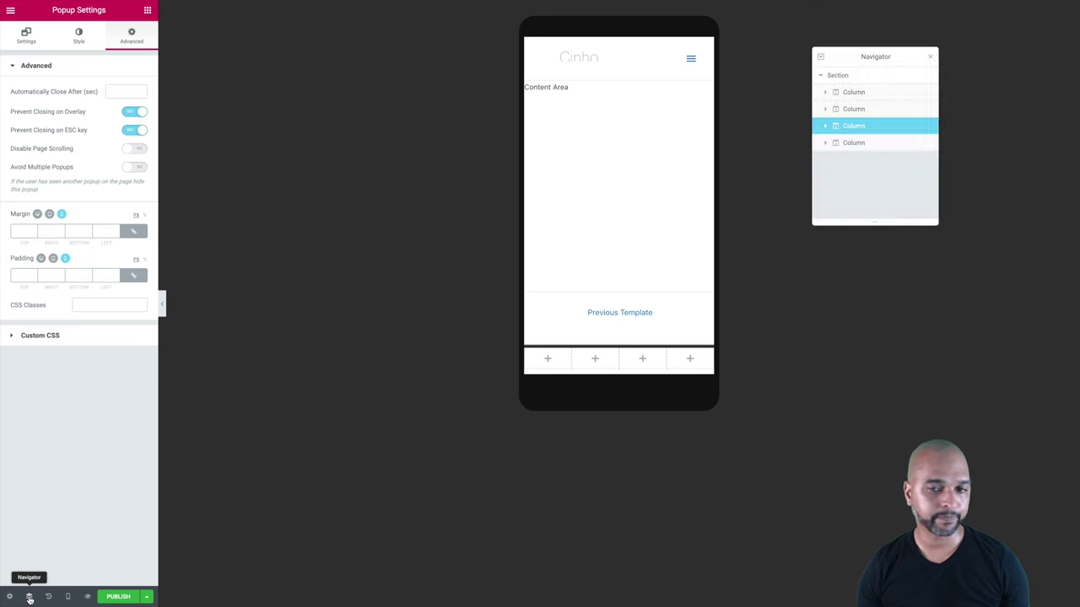
{"action": "left_click", "coordinate": [843, 78]}
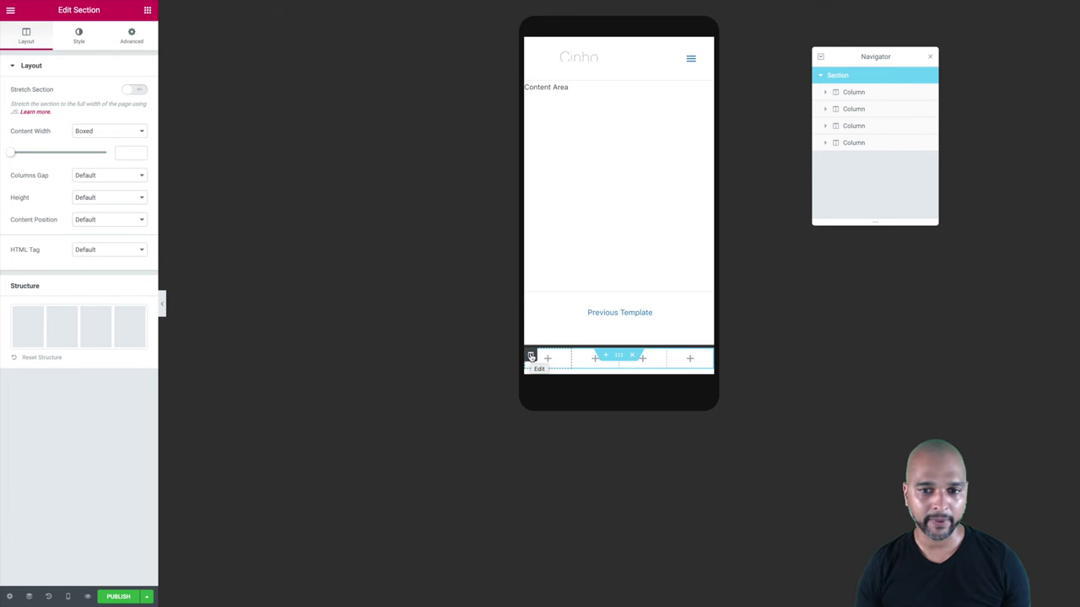
{"action": "left_click", "coordinate": [530, 356]}
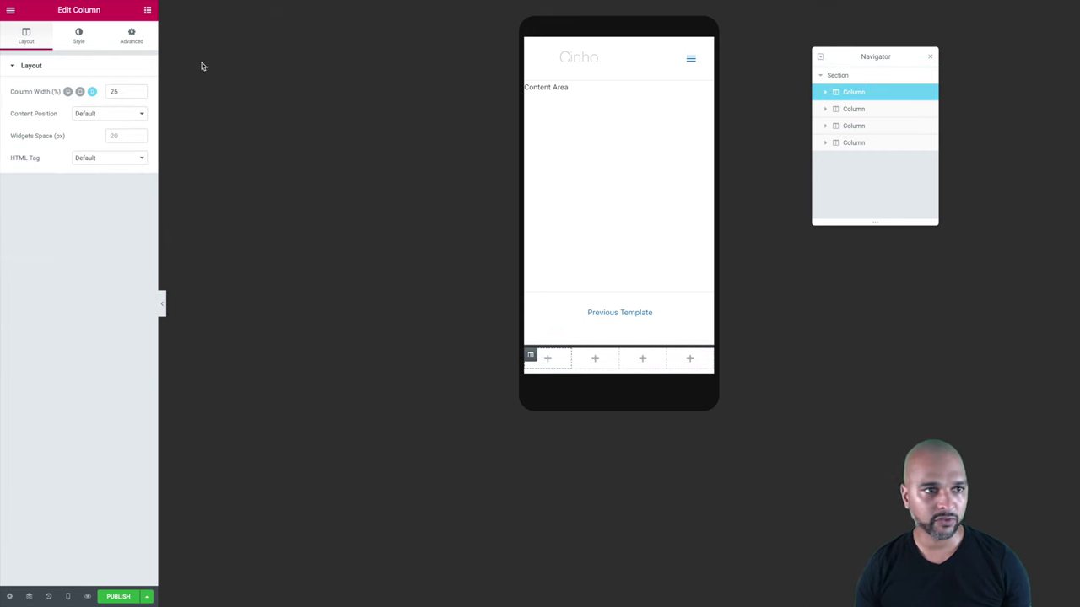
Step: Give the first column a Classic solid maroon-pink background colour
{"action": "left_click", "coordinate": [78, 42]}
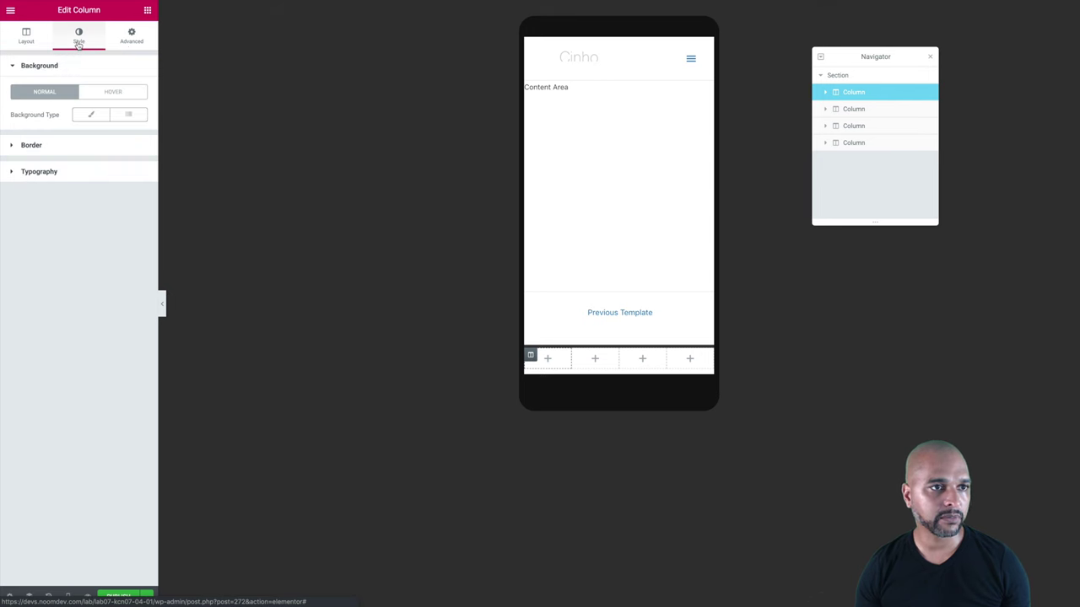
{"action": "left_click", "coordinate": [89, 115]}
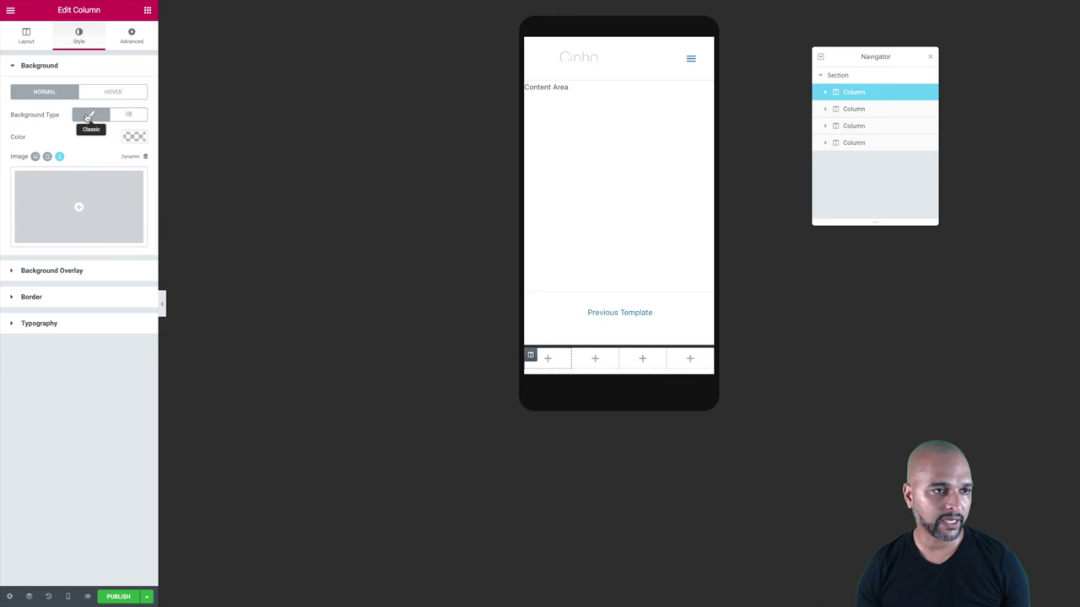
{"action": "left_click", "coordinate": [131, 137]}
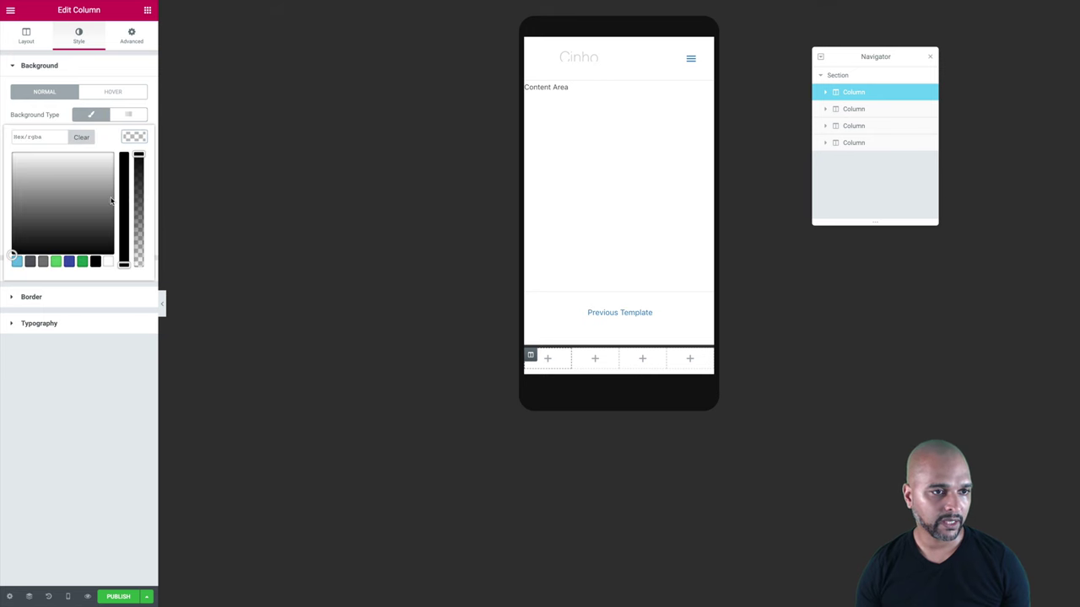
{"action": "left_click", "coordinate": [71, 262]}
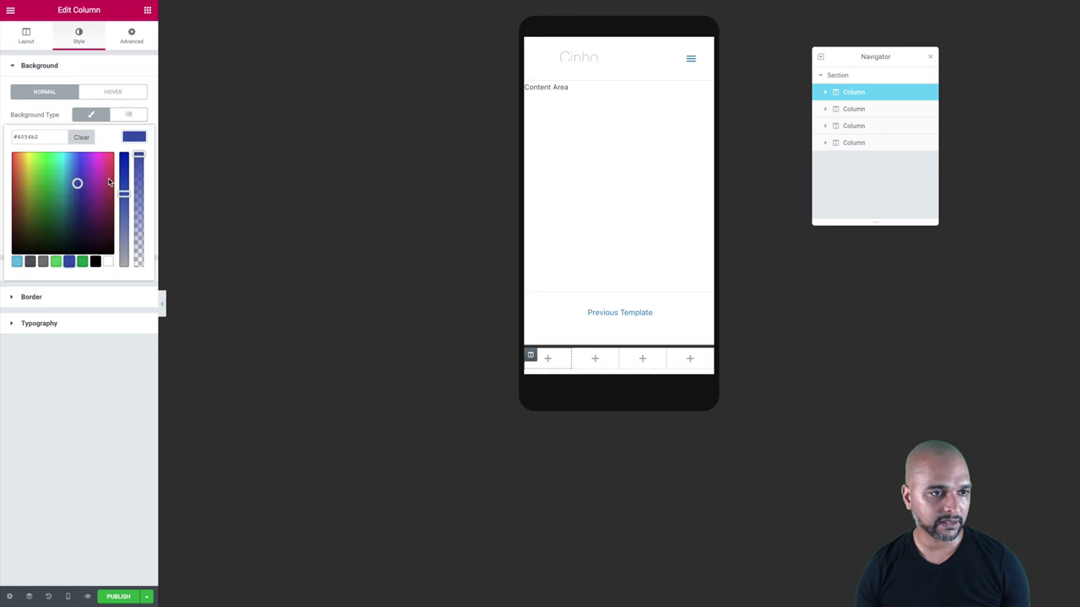
{"action": "left_click", "coordinate": [109, 179]}
{"action": "left_click_drag", "start_coordinate": [108, 179], "coordinate": [106, 181]}
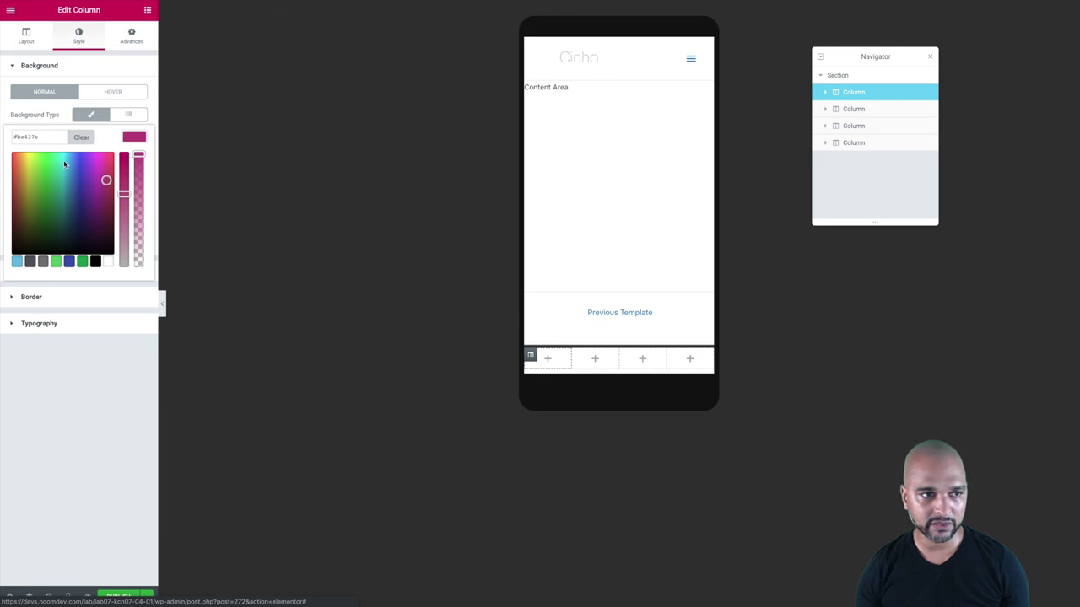
{"action": "triple_click", "coordinate": [27, 136]}
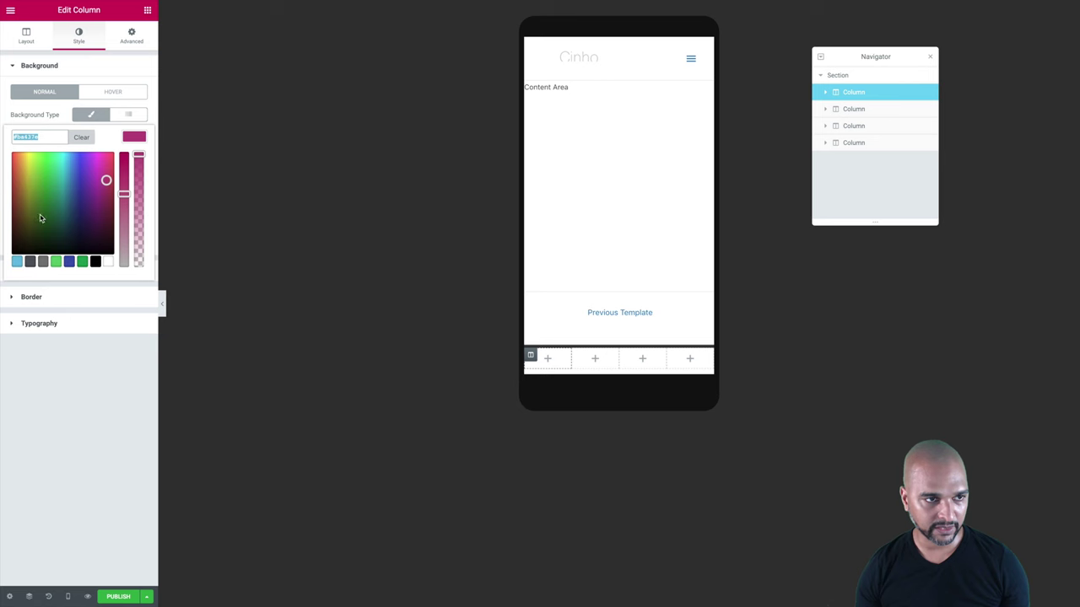
{"action": "left_click", "coordinate": [44, 515]}
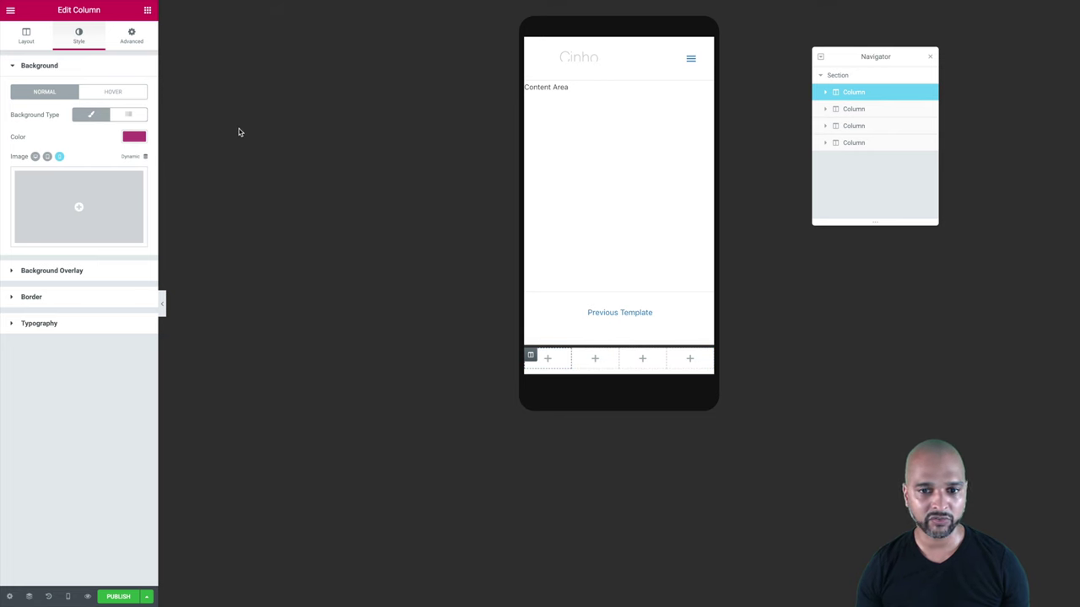
{"action": "left_click", "coordinate": [147, 12]}
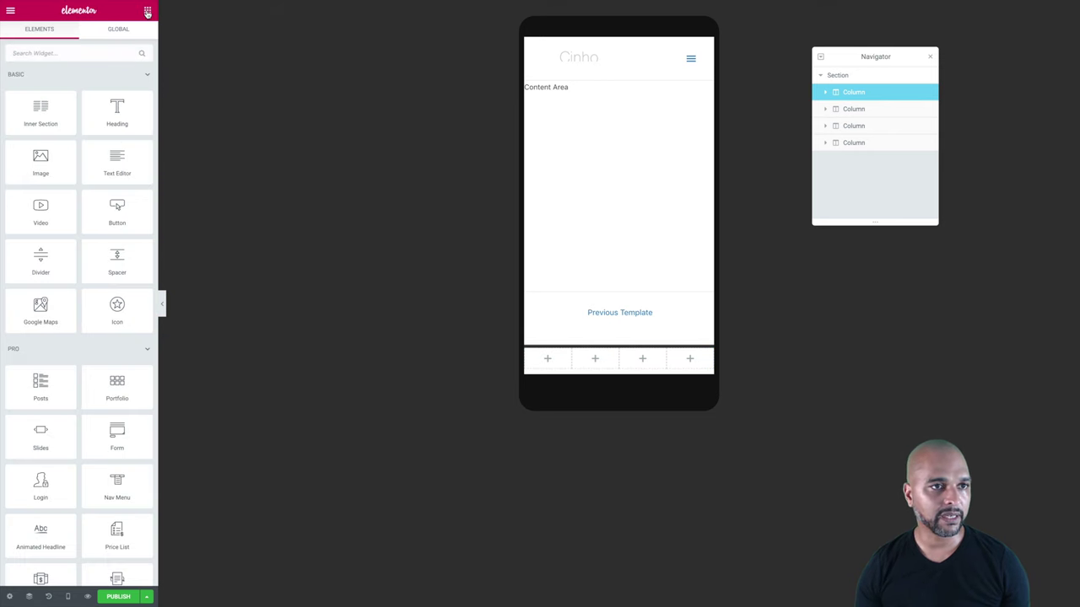
Step: Add an Icon widget to the first column and change its icon from star to mobile-phone
{"action": "scroll", "coordinate": [60, 294], "scroll_direction": "down", "scroll_amount": 2}
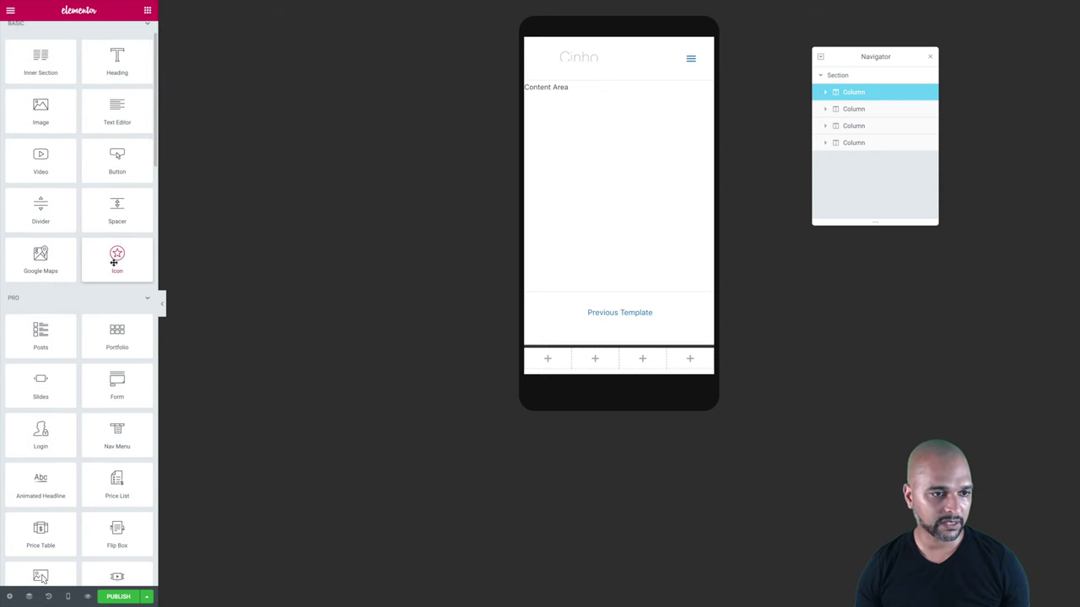
{"action": "left_click_drag", "start_coordinate": [117, 254], "coordinate": [547, 361]}
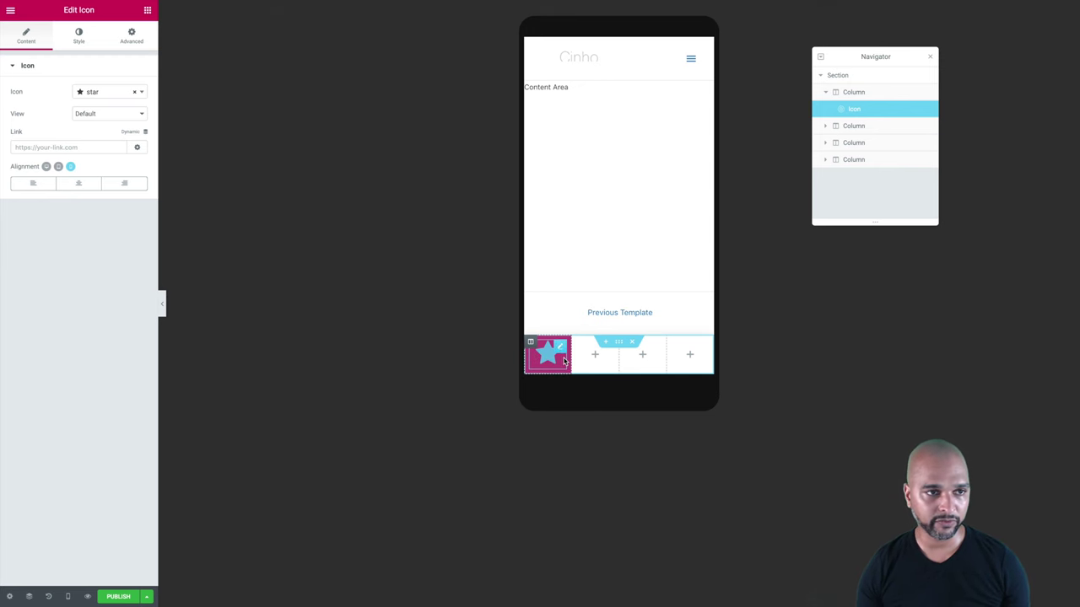
{"action": "left_click", "coordinate": [78, 38]}
{"action": "left_click", "coordinate": [35, 37]}
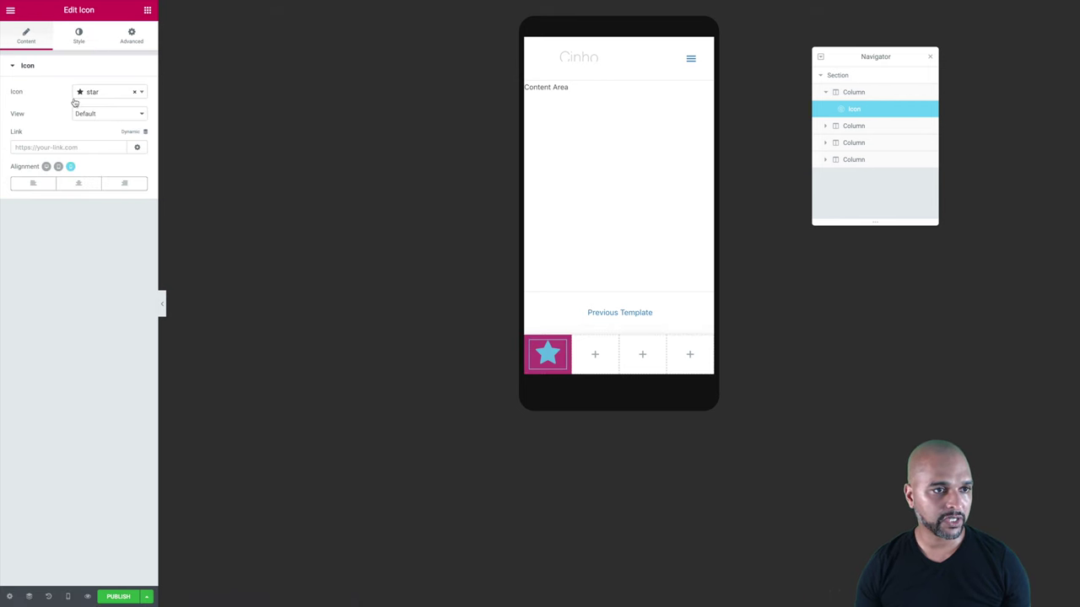
{"action": "left_click", "coordinate": [89, 93]}
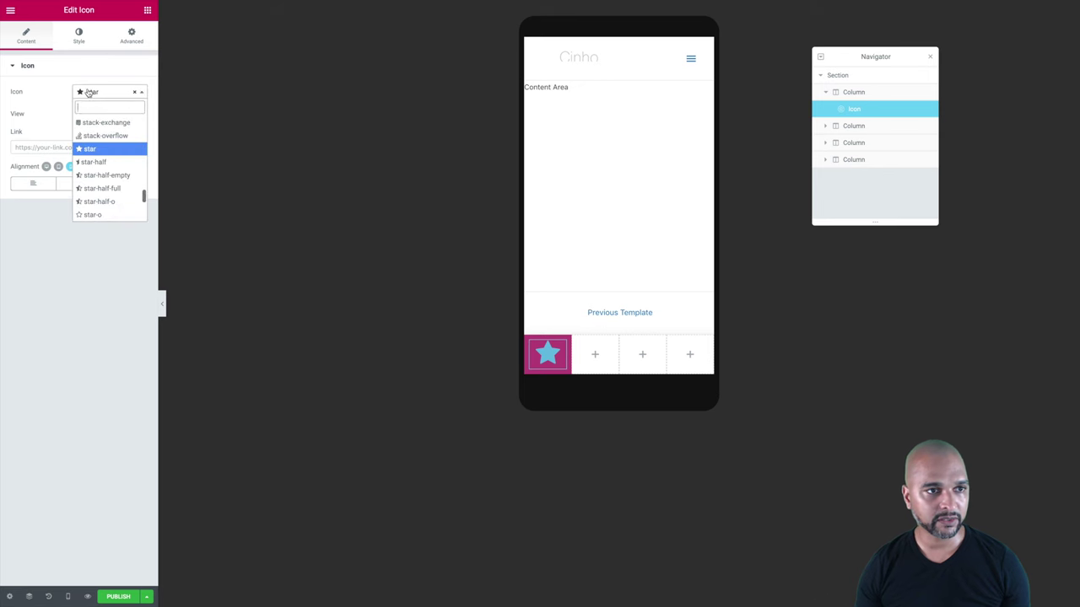
{"action": "type", "text": "phone"}
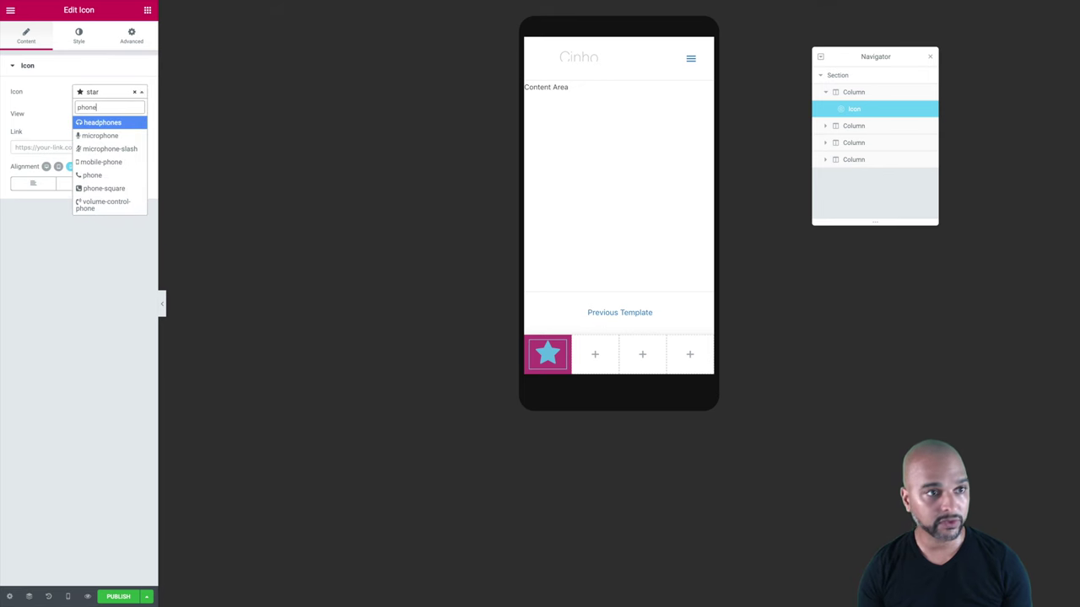
{"action": "left_click", "coordinate": [86, 163]}
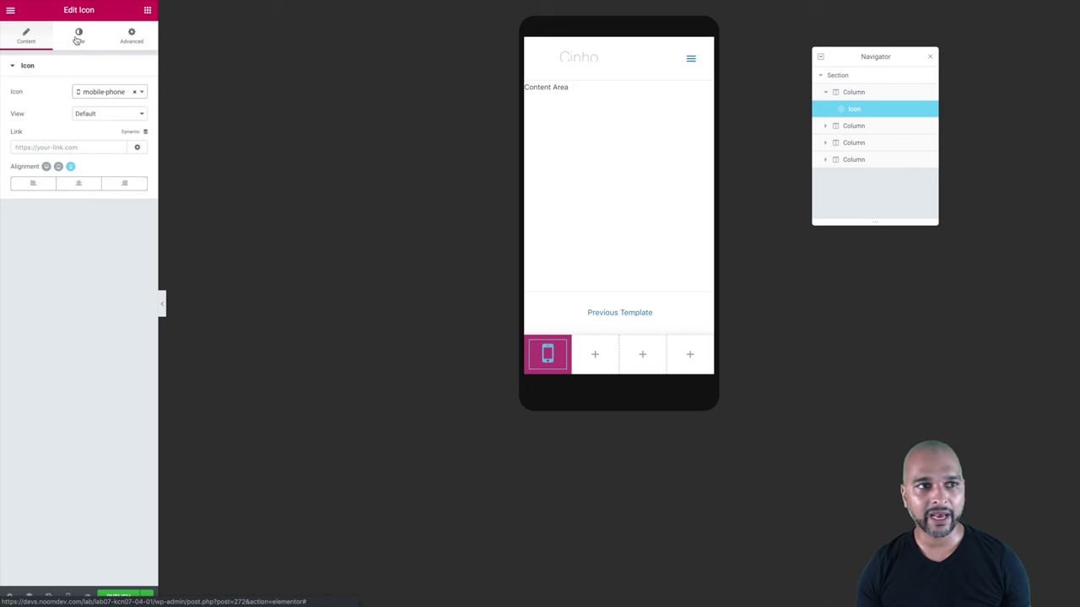
Step: Make the mobile-phone icon white with reduced opacity and size 35
{"action": "left_click", "coordinate": [78, 37]}
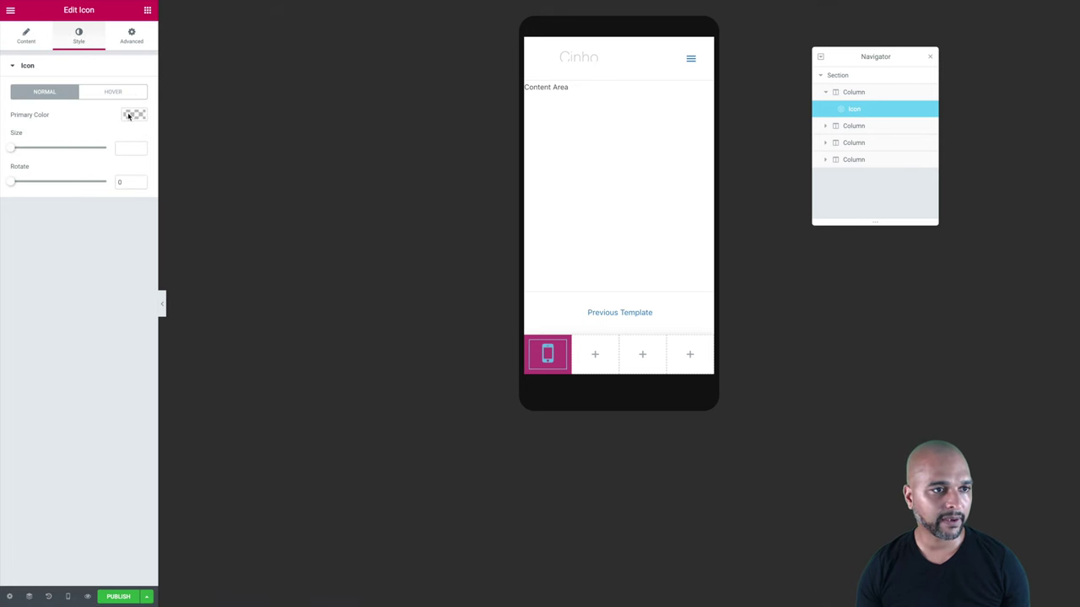
{"action": "left_click", "coordinate": [133, 115]}
{"action": "left_click", "coordinate": [108, 240]}
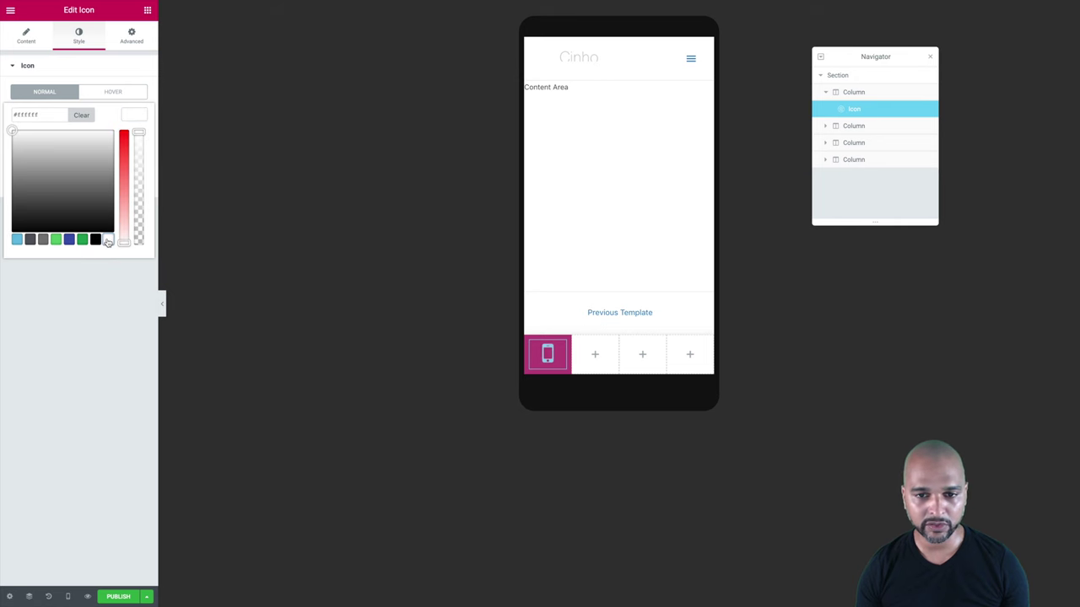
{"action": "left_click", "coordinate": [77, 275]}
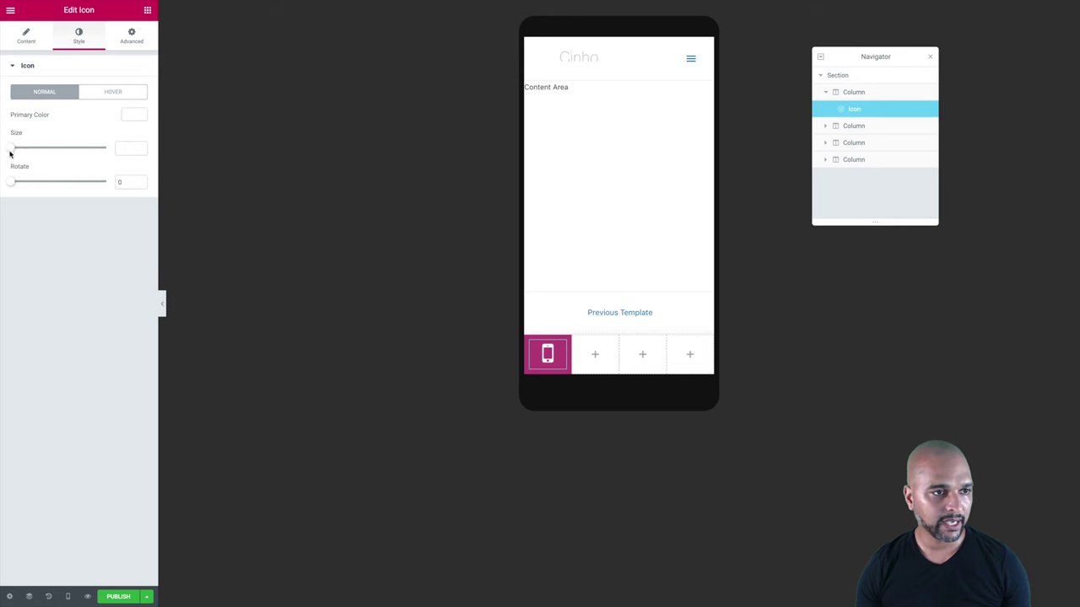
{"action": "left_click_drag", "start_coordinate": [11, 152], "coordinate": [19, 155]}
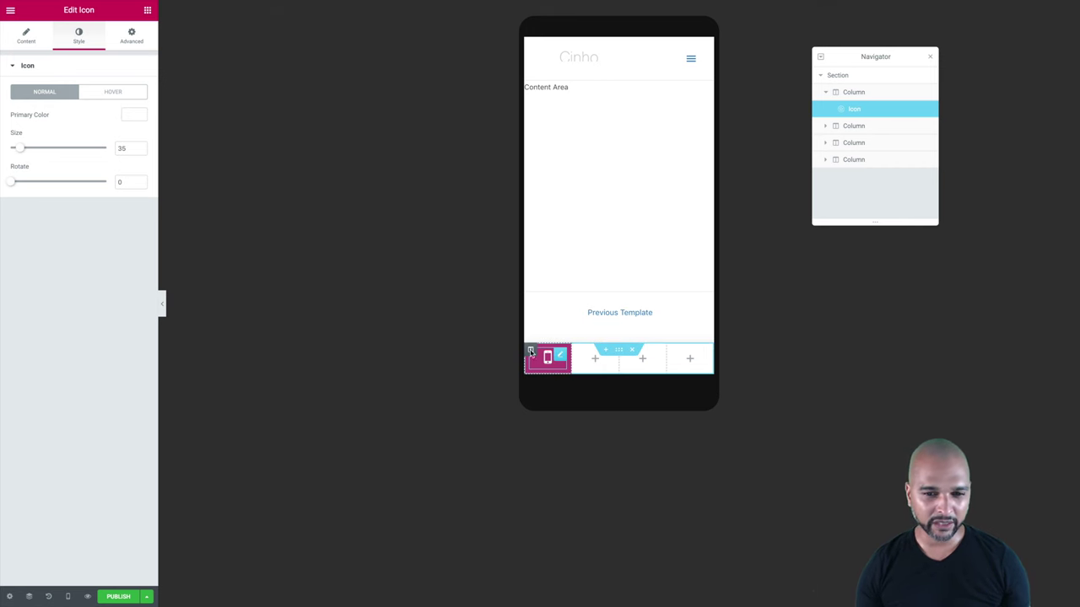
{"action": "left_click", "coordinate": [131, 115]}
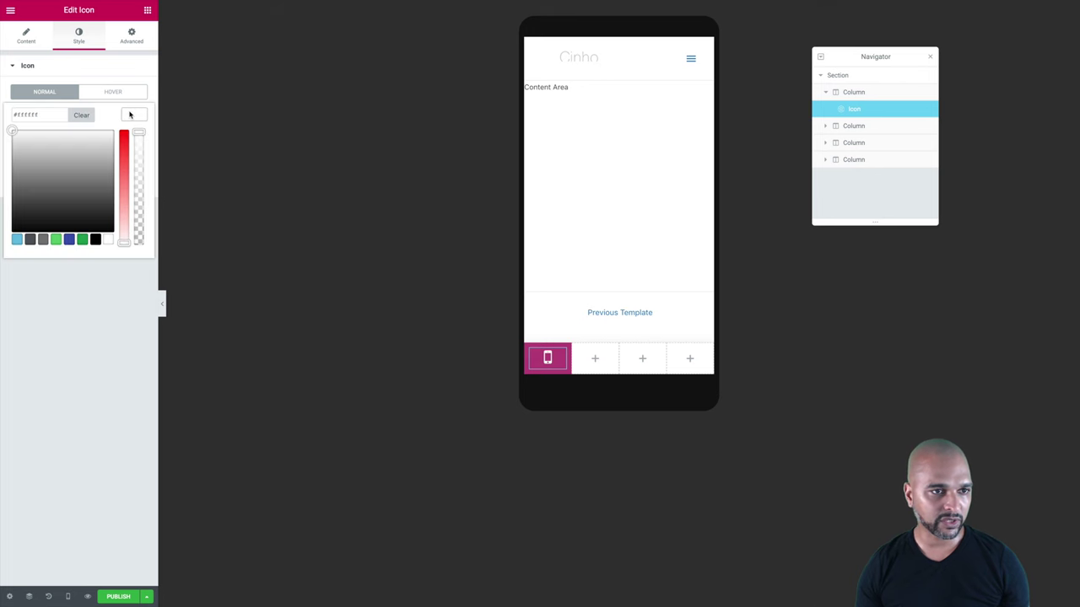
{"action": "left_click_drag", "start_coordinate": [138, 132], "coordinate": [135, 166]}
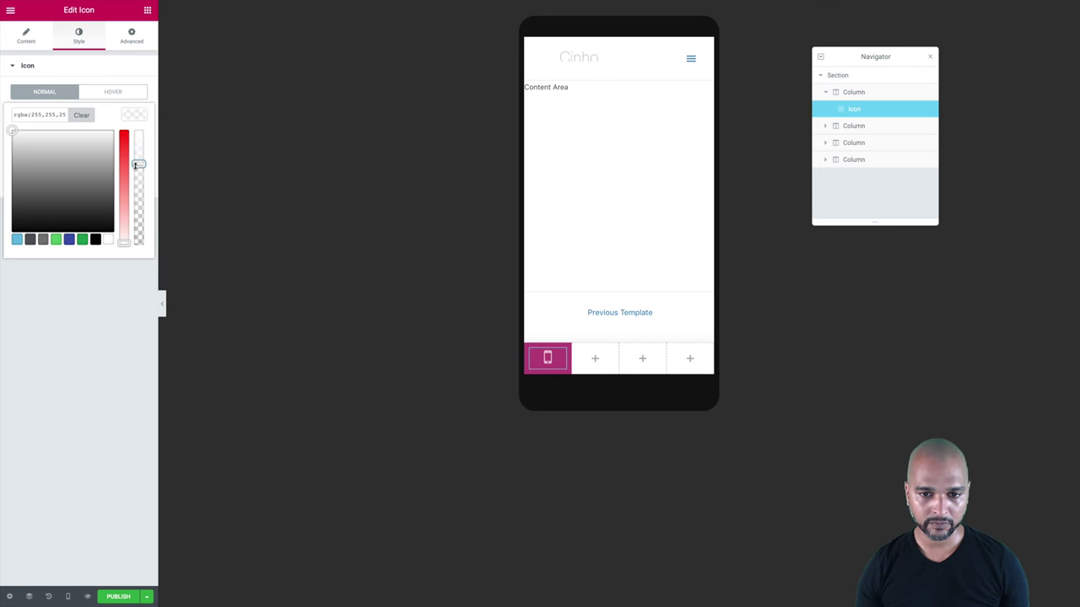
{"action": "left_click", "coordinate": [104, 326]}
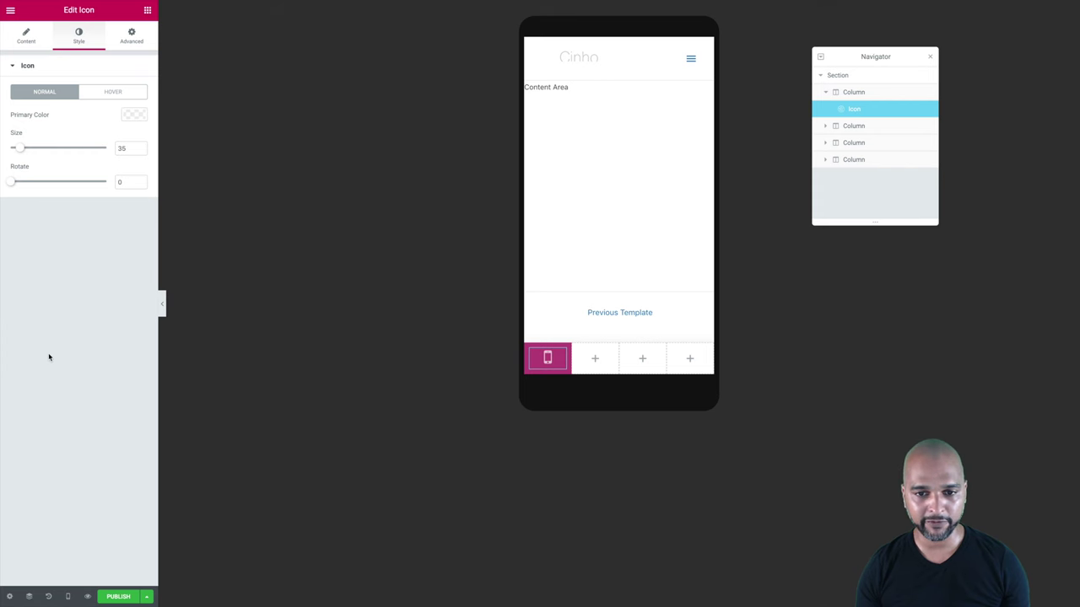
{"action": "left_click", "coordinate": [23, 40]}
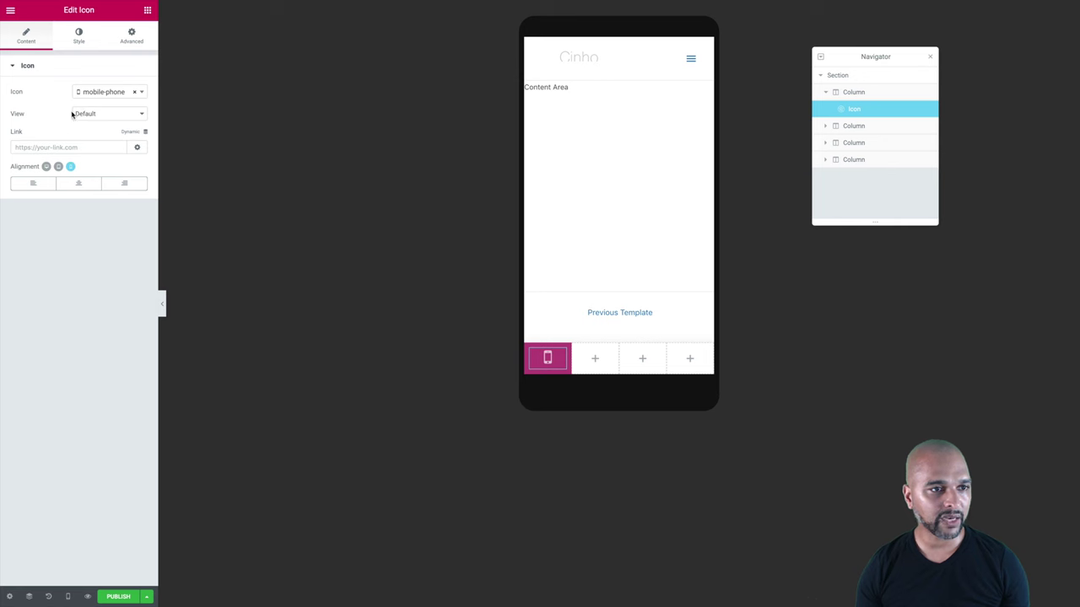
Step: Link the phone icon to the Contact URL dynamic tag
{"action": "left_click", "coordinate": [128, 132]}
{"action": "scroll", "coordinate": [86, 211], "scroll_direction": "down", "scroll_amount": 1}
{"action": "scroll", "coordinate": [86, 211], "scroll_direction": "down", "scroll_amount": 1}
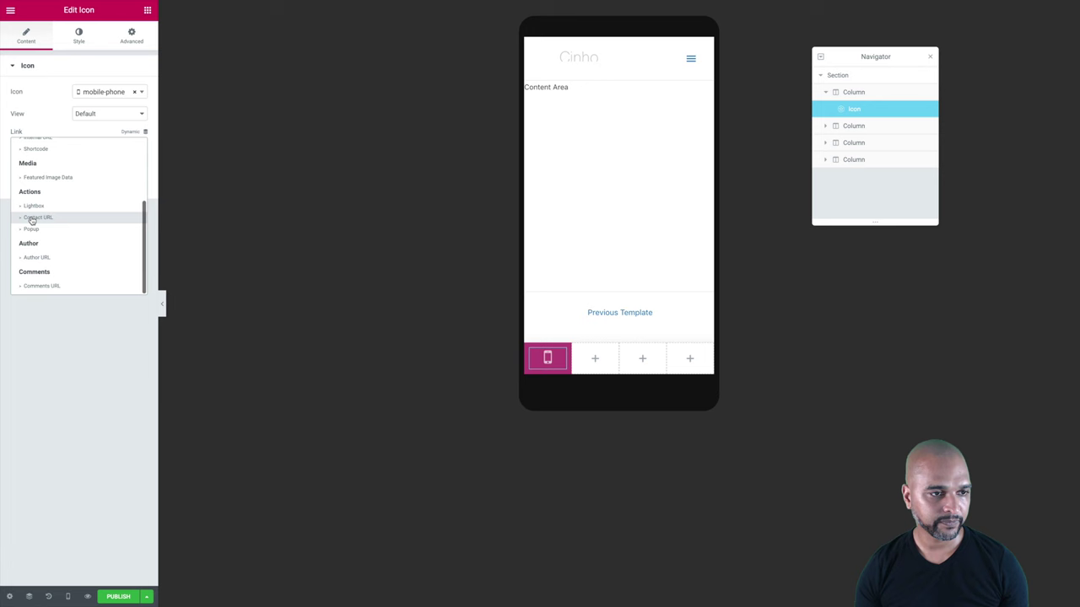
{"action": "left_click", "coordinate": [32, 218]}
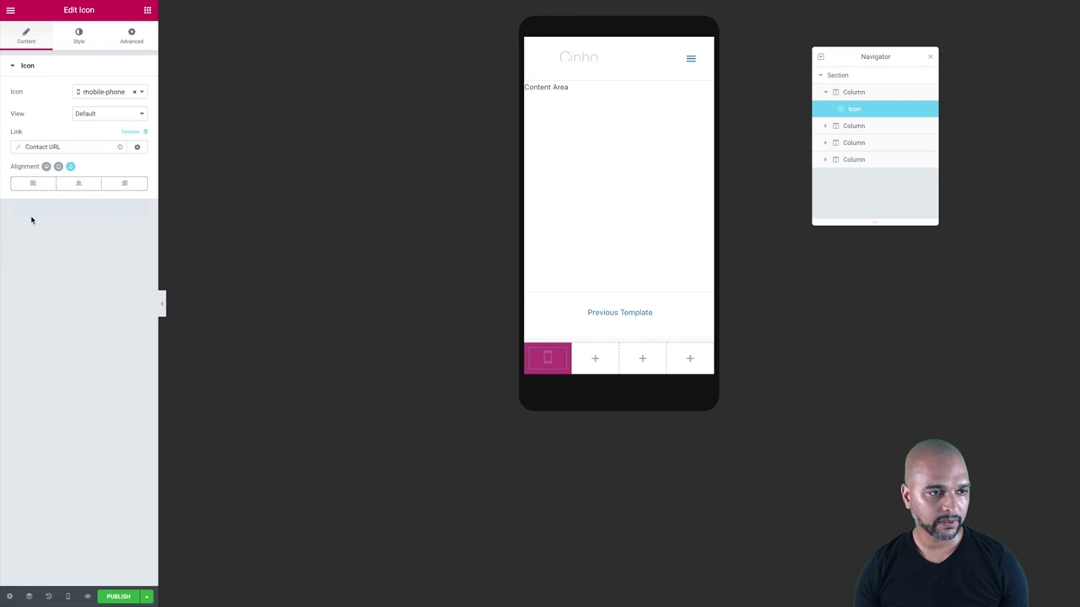
Step: Set the Contact URL link type to Tel and enter the phone number
{"action": "left_click", "coordinate": [18, 148]}
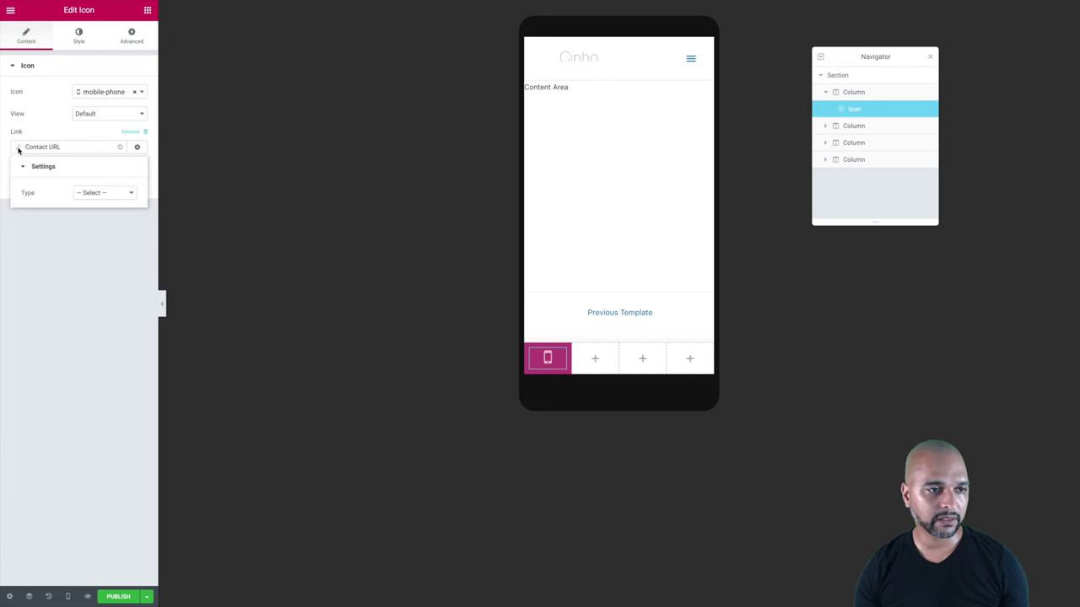
{"action": "left_click", "coordinate": [90, 198]}
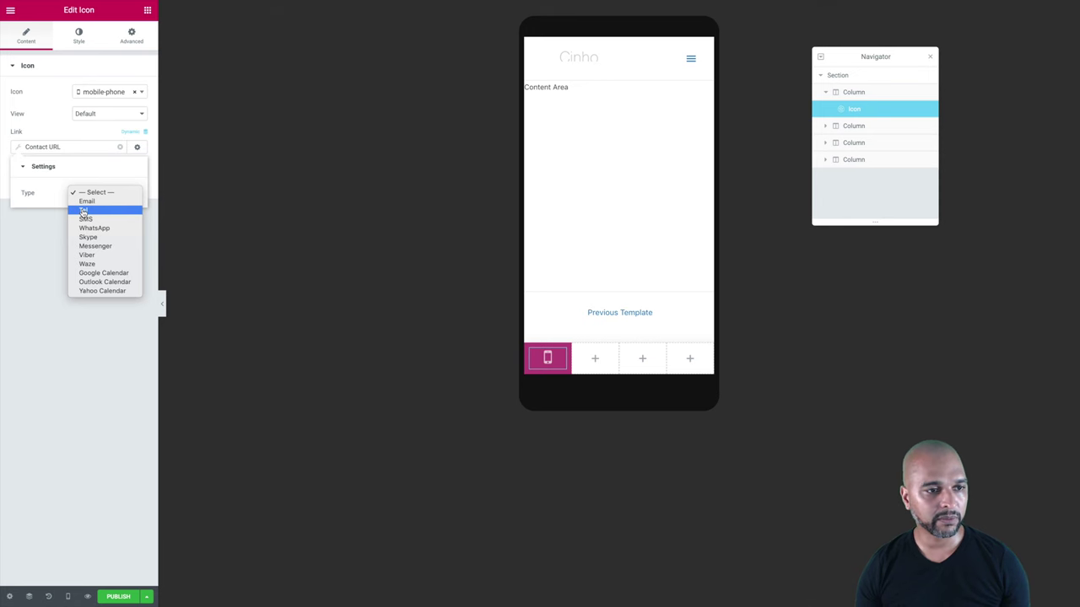
{"action": "left_click", "coordinate": [83, 210]}
{"action": "left_click", "coordinate": [81, 214]}
{"action": "type", "text": "555555555"}
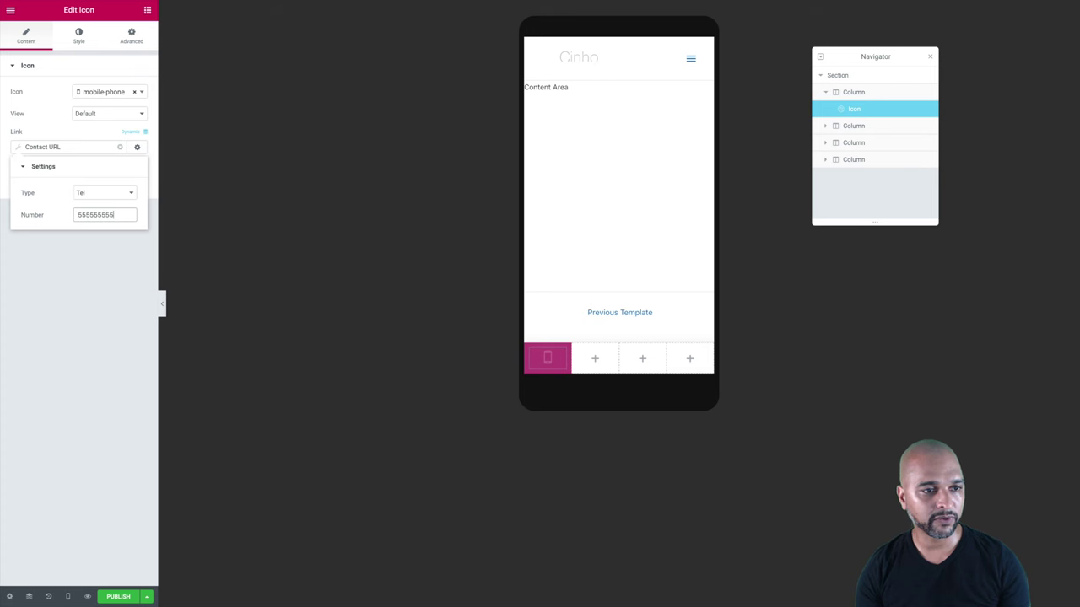
{"action": "key", "text": "ctrl+a"}
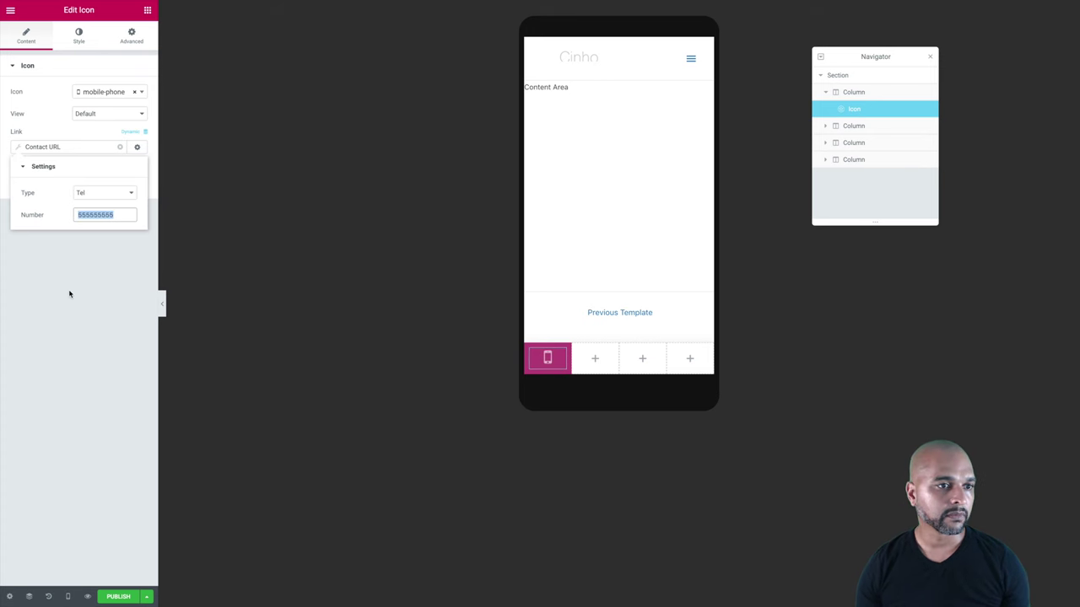
{"action": "left_click", "coordinate": [73, 319]}
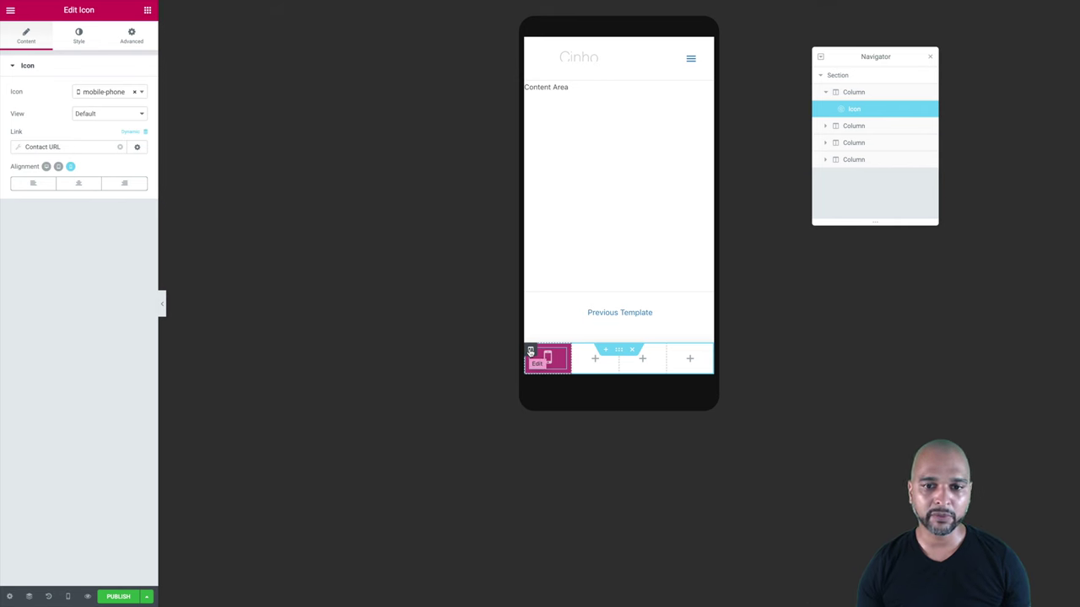
Step: Delete the three empty columns from the bottom bar section
{"action": "right_click", "coordinate": [576, 356]}
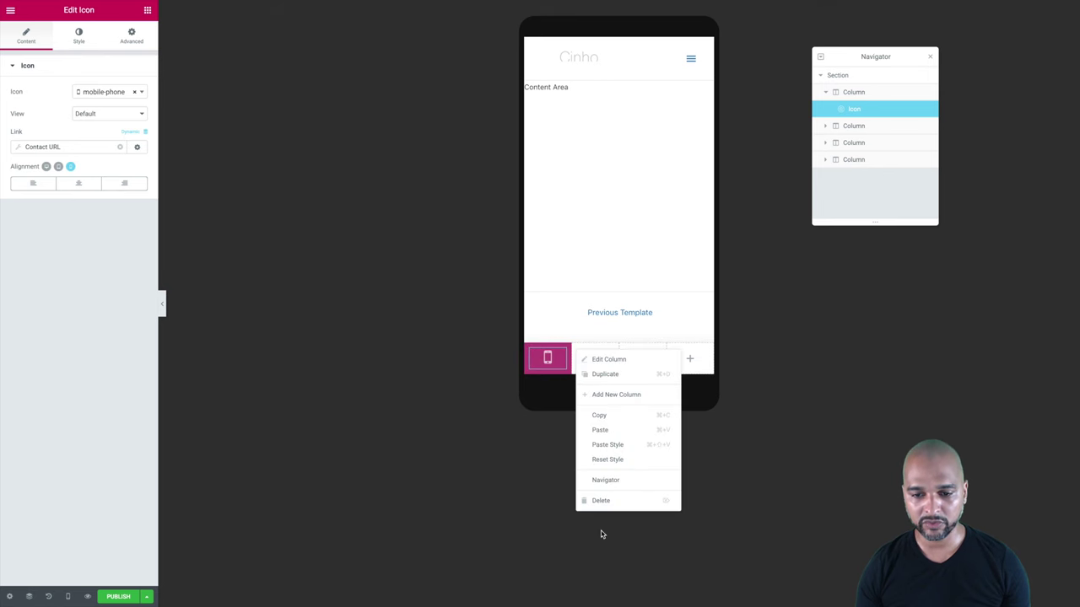
{"action": "left_click", "coordinate": [599, 504]}
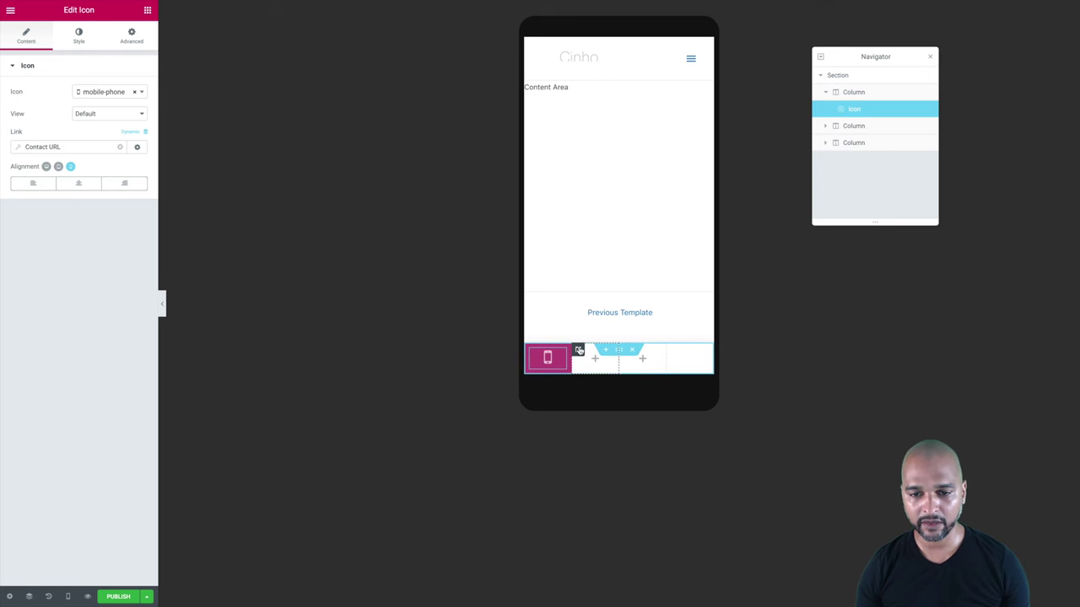
{"action": "right_click", "coordinate": [578, 349]}
{"action": "left_click", "coordinate": [606, 508]}
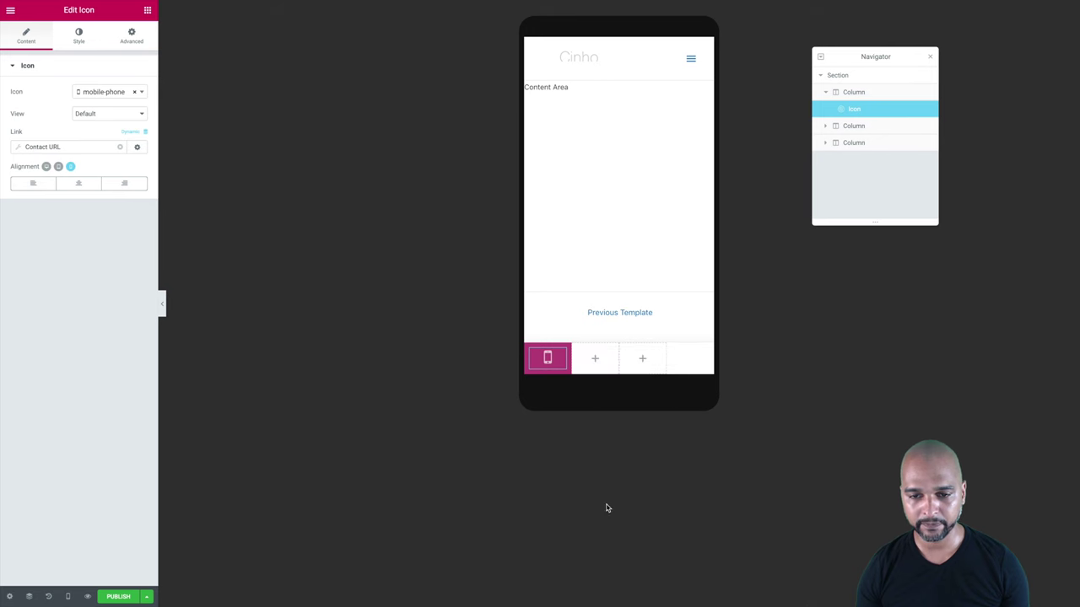
{"action": "right_click", "coordinate": [581, 348]}
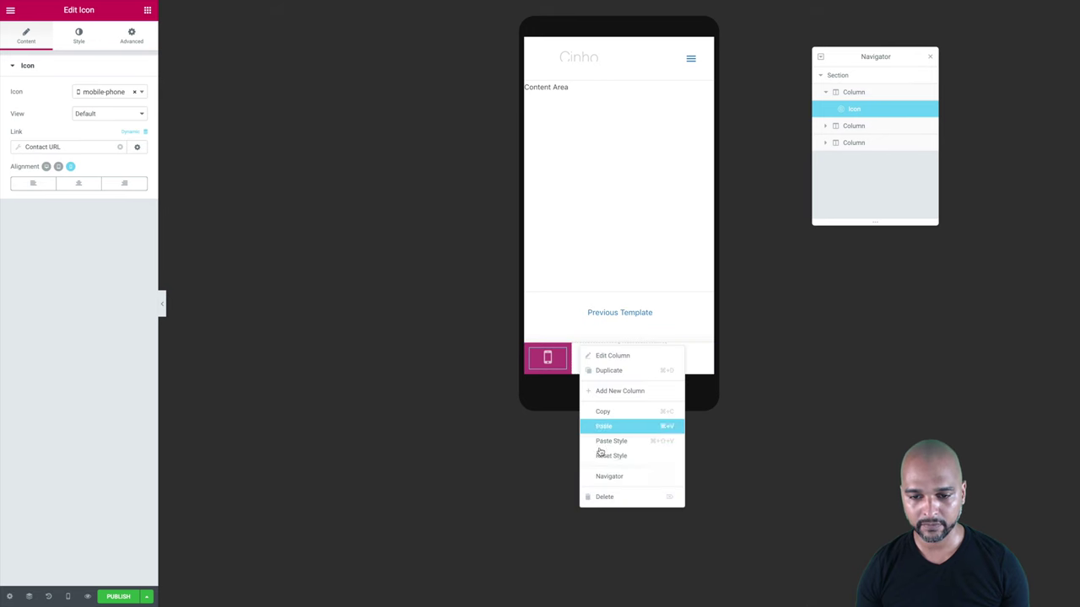
{"action": "left_click", "coordinate": [596, 495]}
{"action": "right_click", "coordinate": [580, 355]}
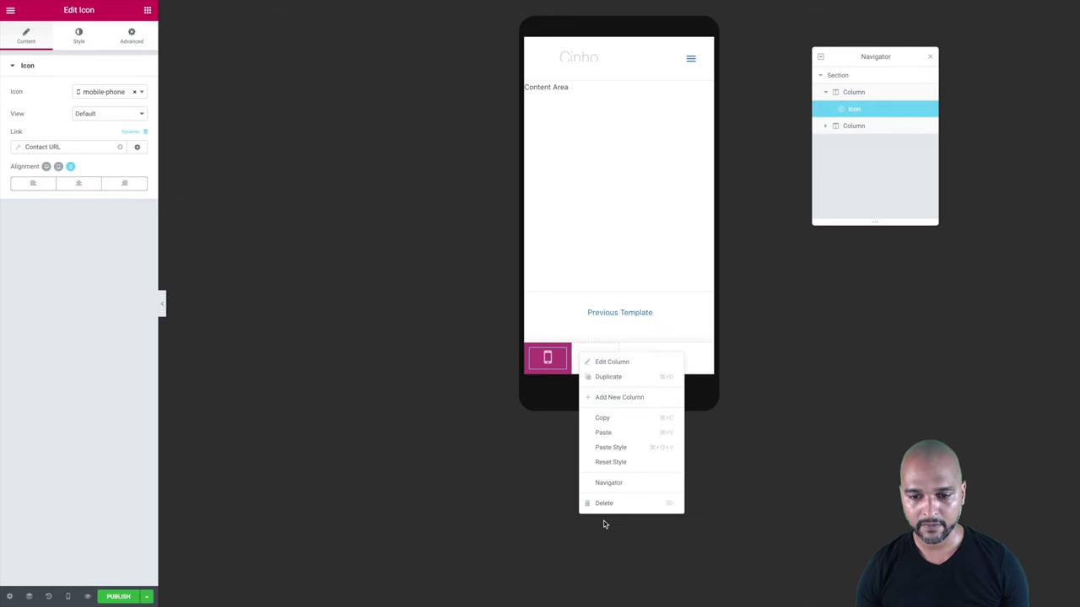
{"action": "left_click", "coordinate": [604, 503]}
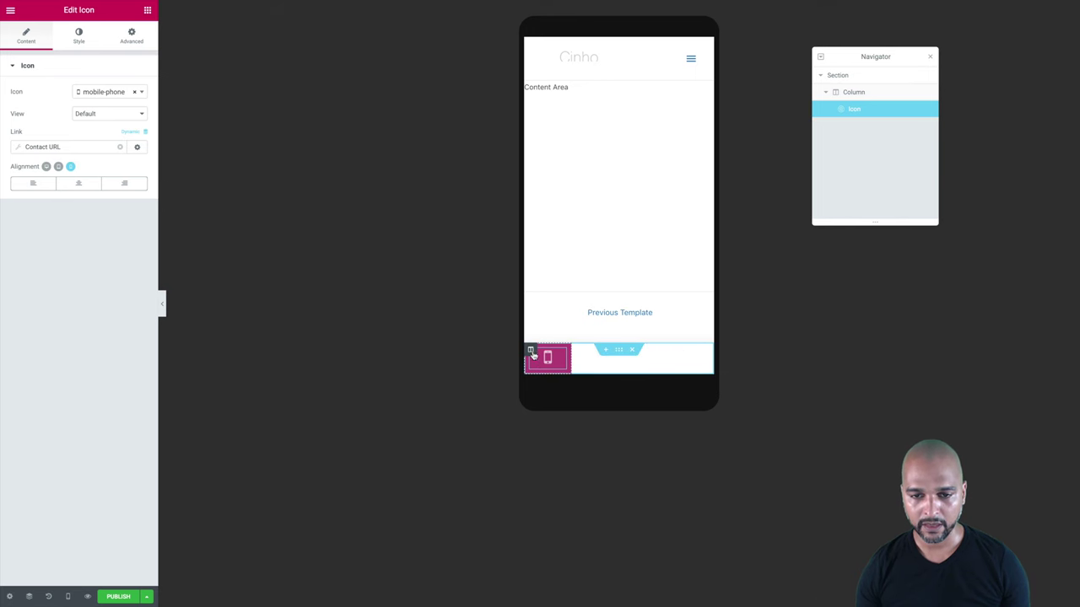
Step: Duplicate the phone icon column three times to make four identical columns
{"action": "left_click", "coordinate": [530, 351]}
{"action": "right_click", "coordinate": [530, 351]}
{"action": "left_click", "coordinate": [548, 360]}
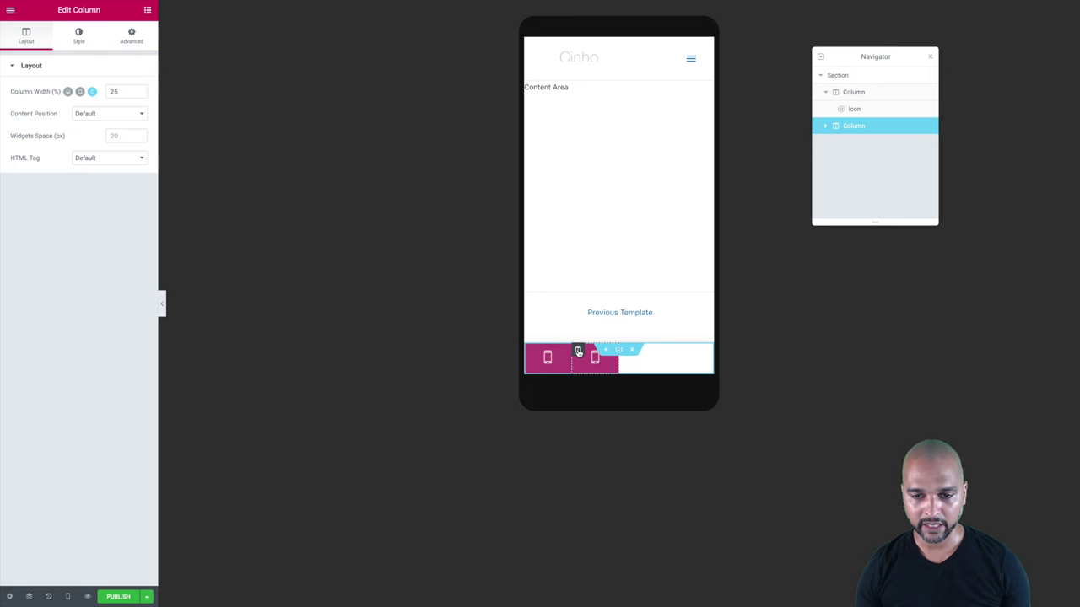
{"action": "right_click", "coordinate": [578, 353]}
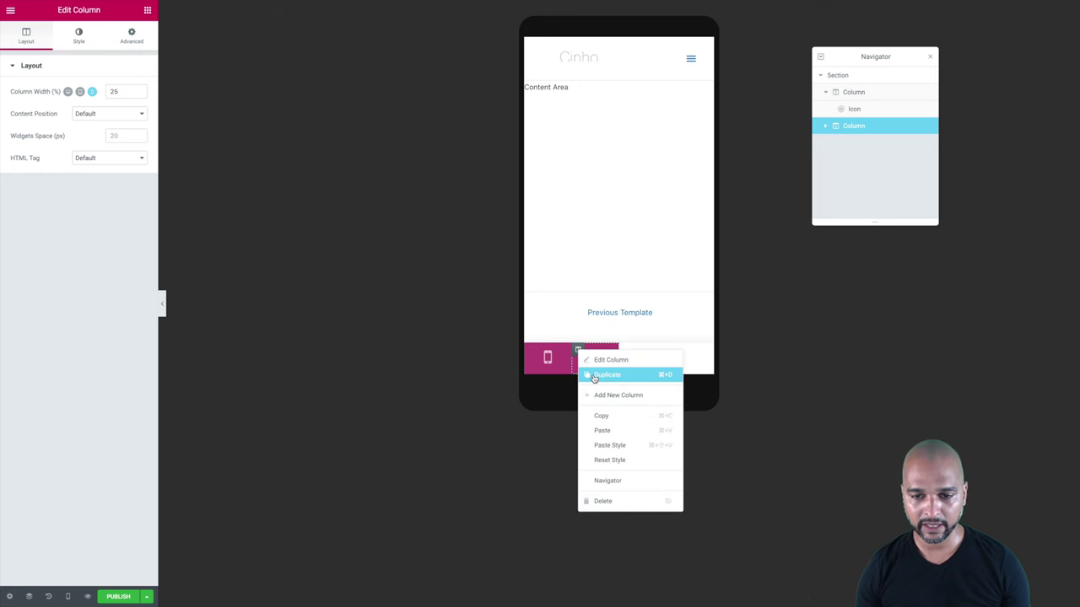
{"action": "left_click", "coordinate": [606, 374]}
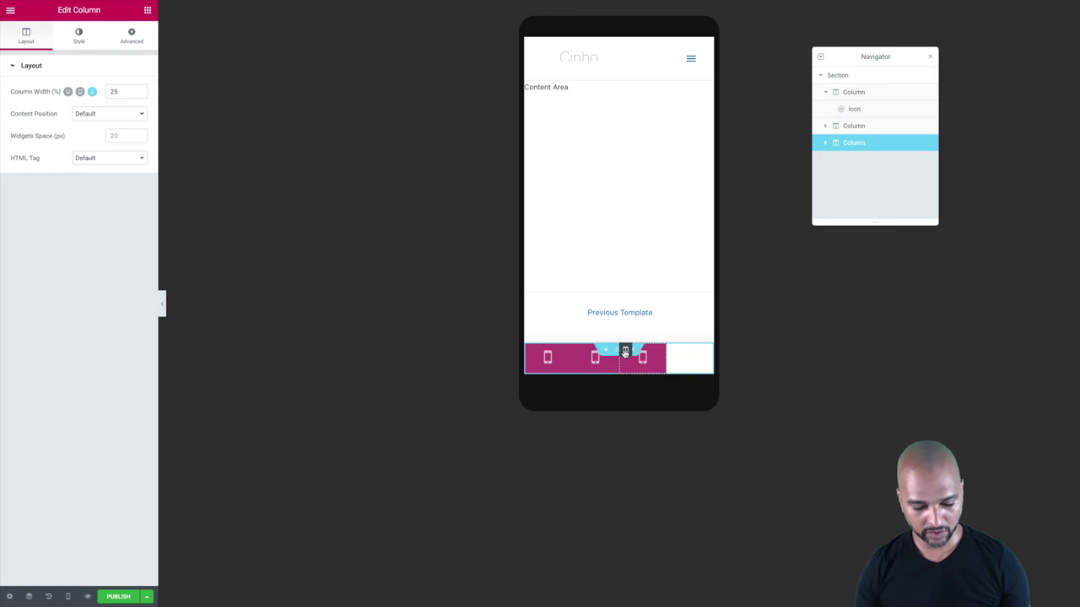
{"action": "key", "text": "ctrl+d"}
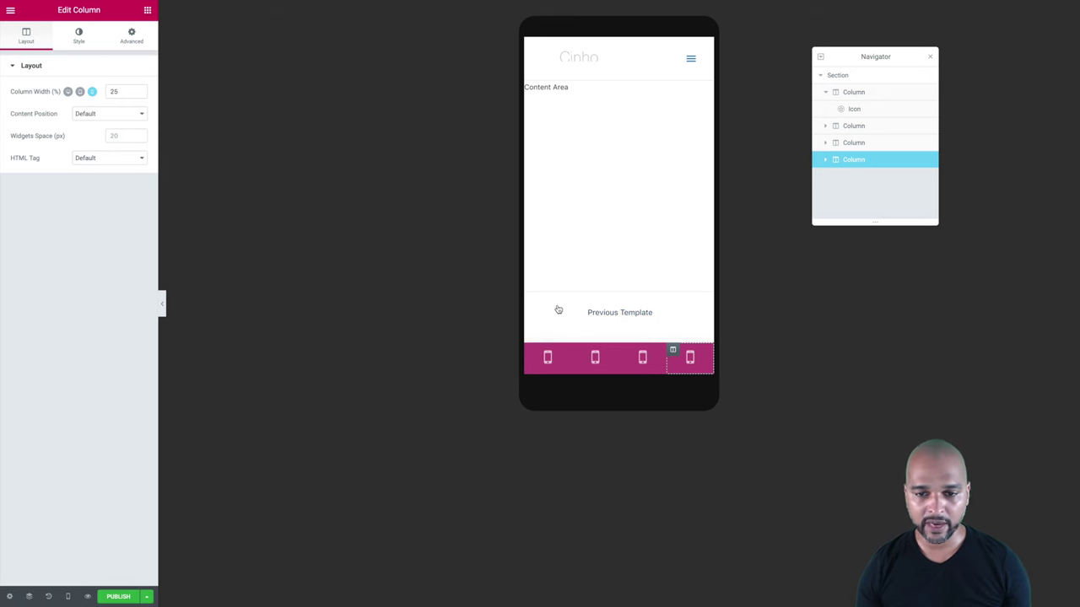
Step: Change the second column's icon to whatsapp
{"action": "left_click", "coordinate": [578, 350]}
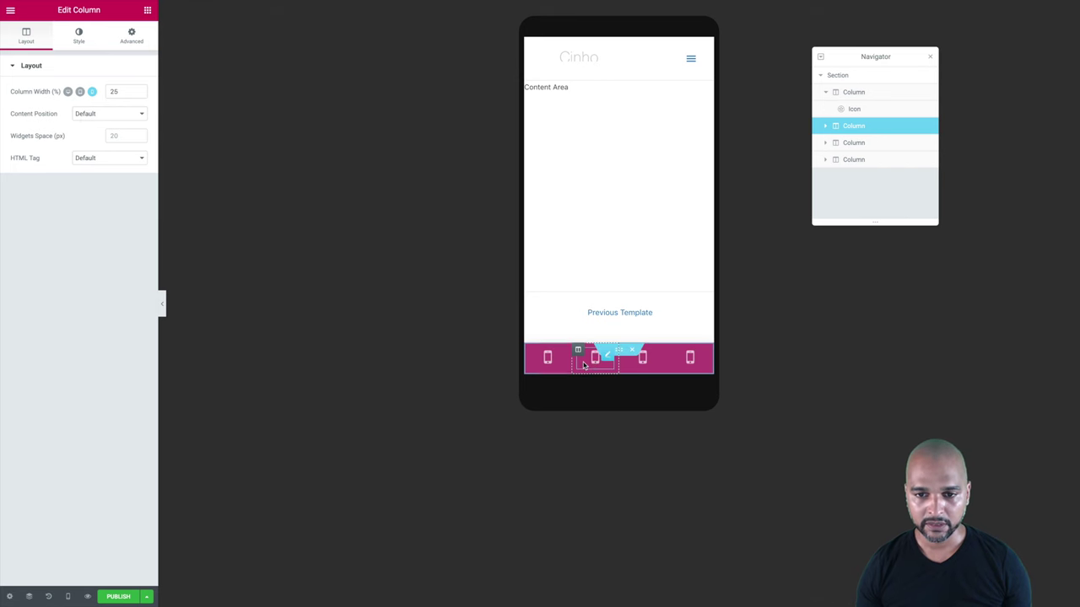
{"action": "left_click", "coordinate": [595, 357]}
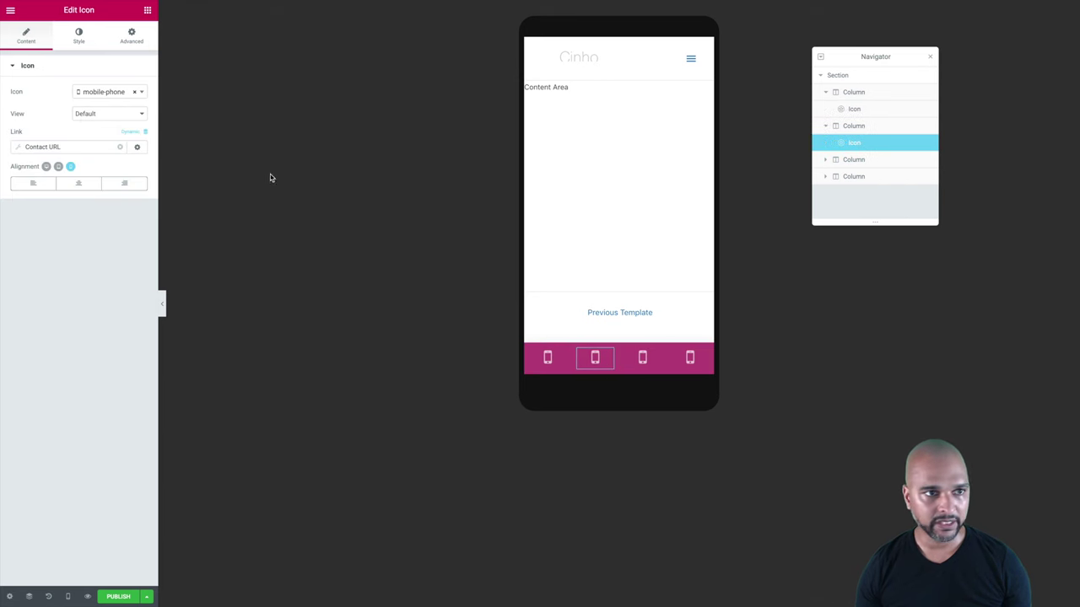
{"action": "left_click", "coordinate": [93, 94]}
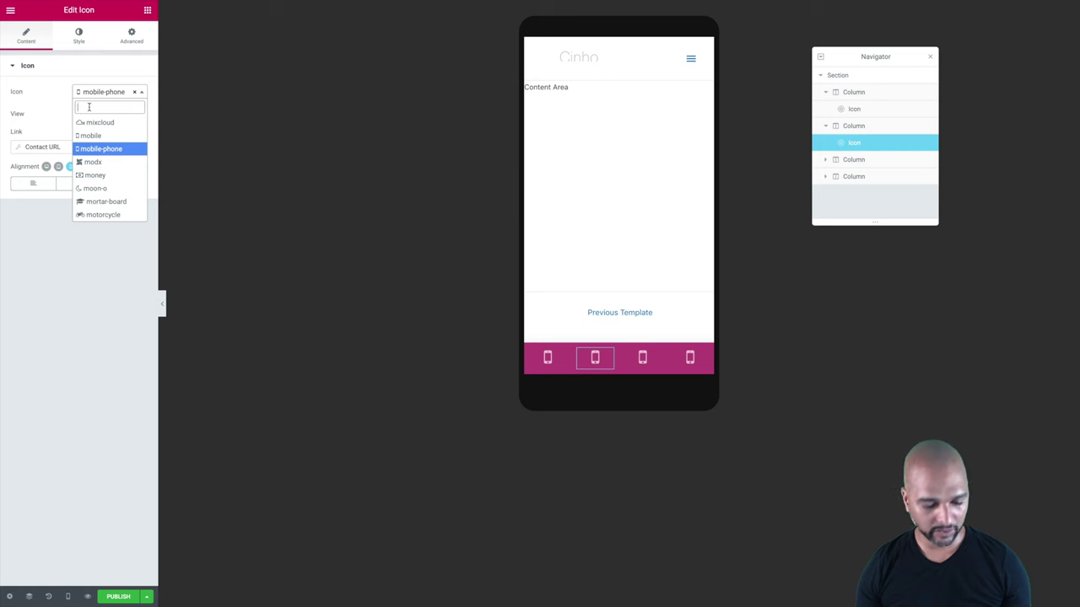
{"action": "type", "text": "wha"}
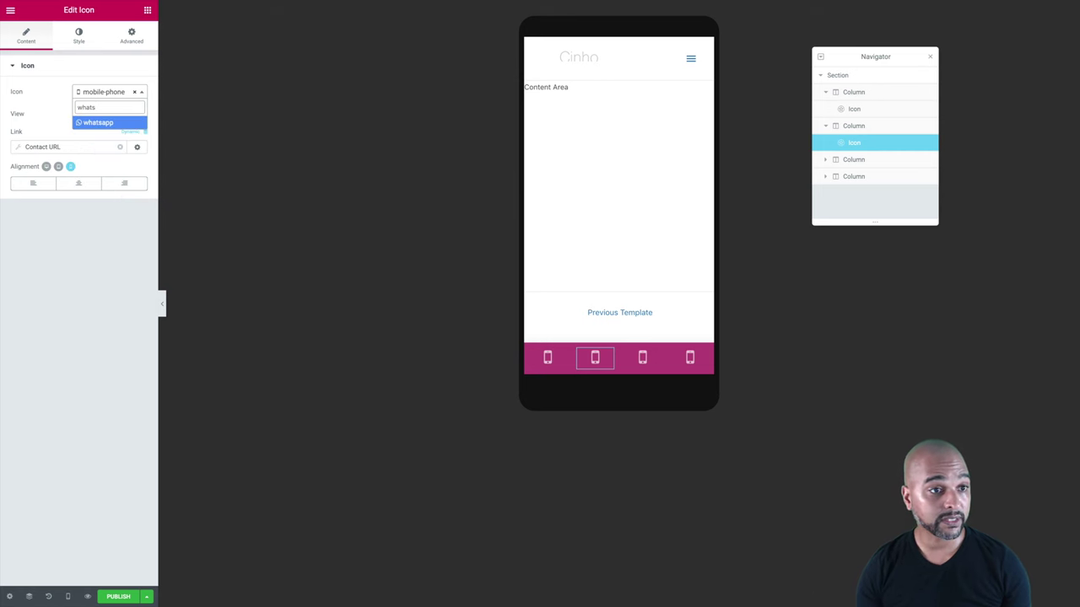
{"action": "type", "text": "ts"}
{"action": "left_click", "coordinate": [91, 123]}
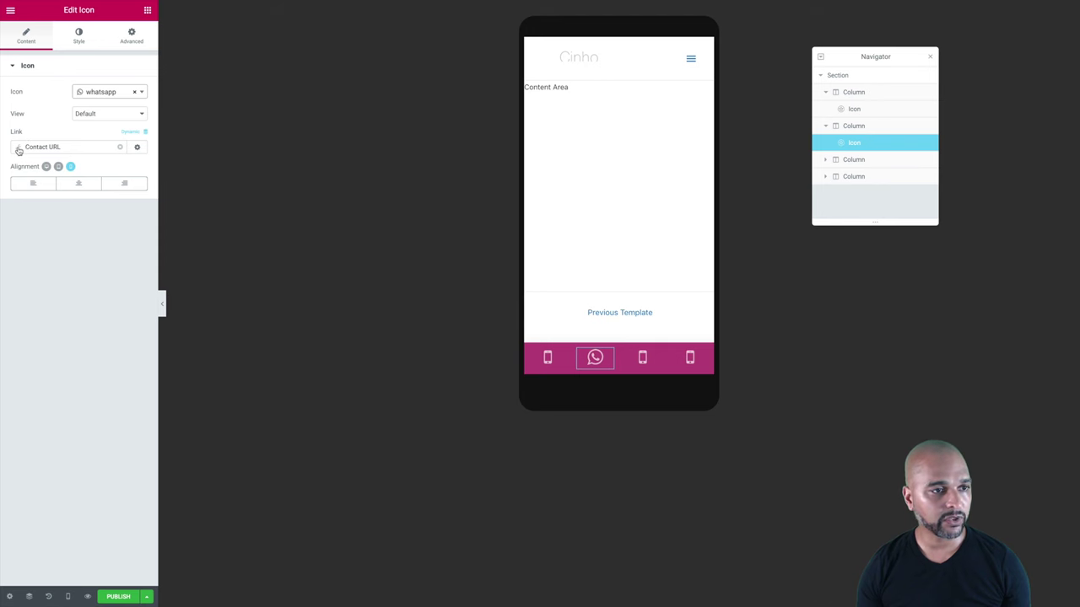
Step: Switch the second icon's Contact URL link type from Tel to WhatsApp
{"action": "left_click", "coordinate": [18, 149]}
{"action": "left_click", "coordinate": [93, 194]}
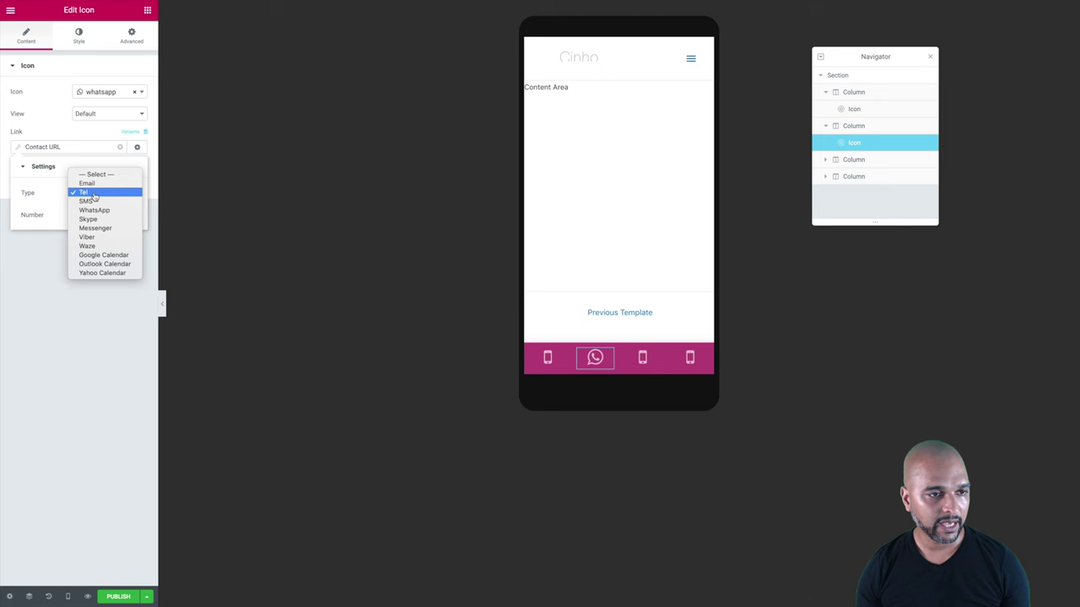
{"action": "left_click", "coordinate": [91, 210]}
{"action": "double_click", "coordinate": [89, 215]}
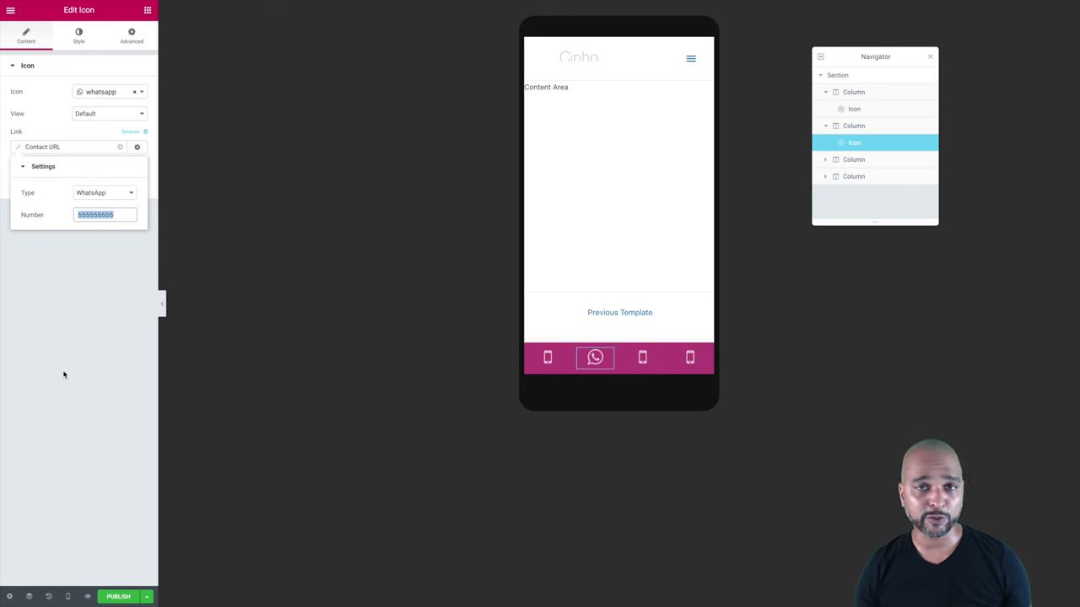
{"action": "left_click", "coordinate": [72, 285]}
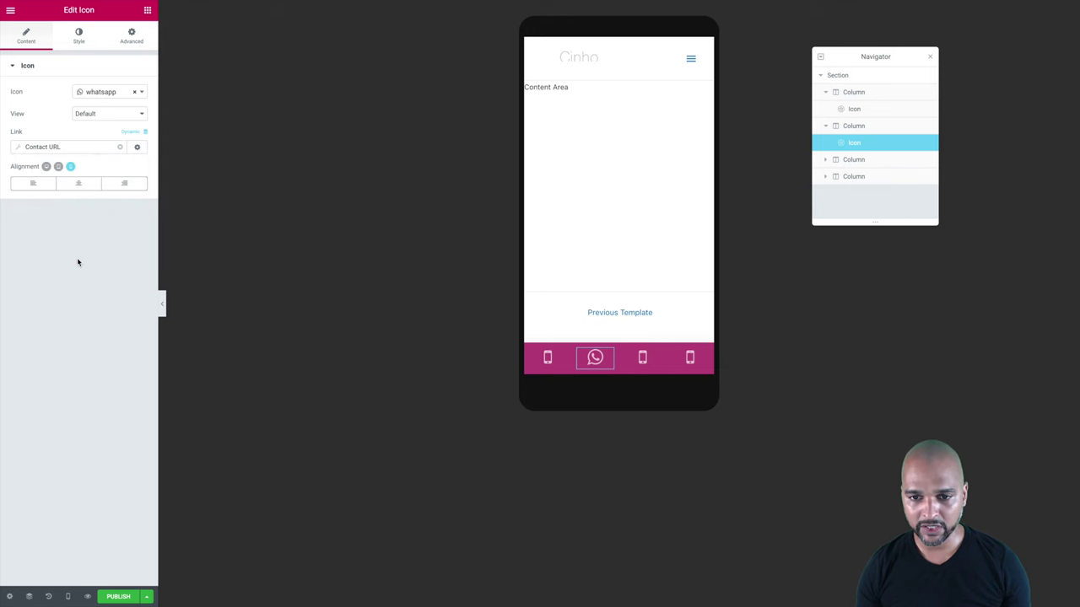
Step: Change the third column's icon to envelope-o
{"action": "mouse_move", "coordinate": [653, 358]}
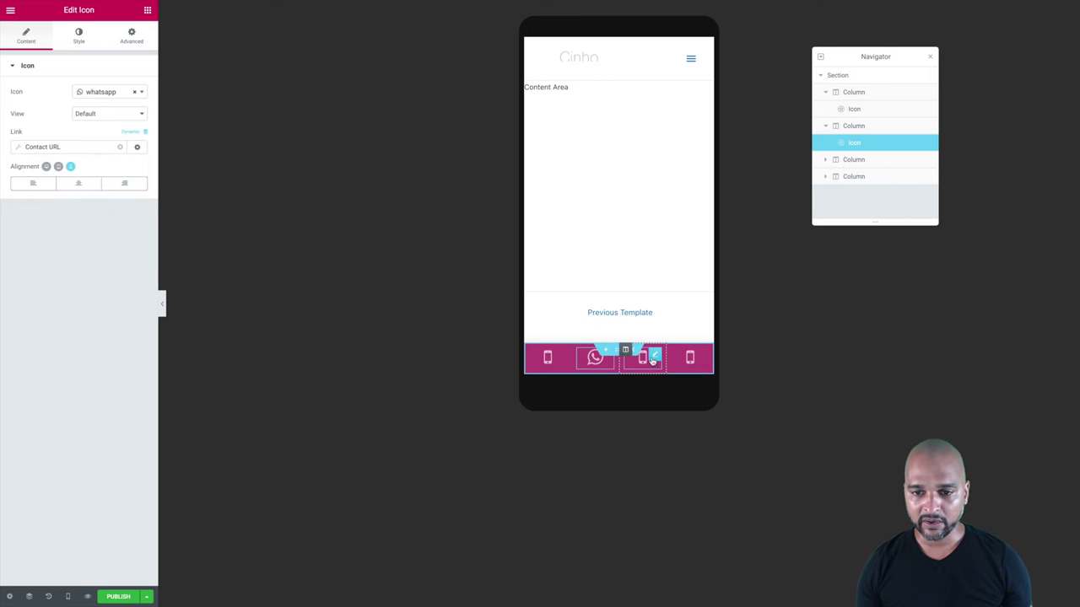
{"action": "left_click", "coordinate": [656, 356]}
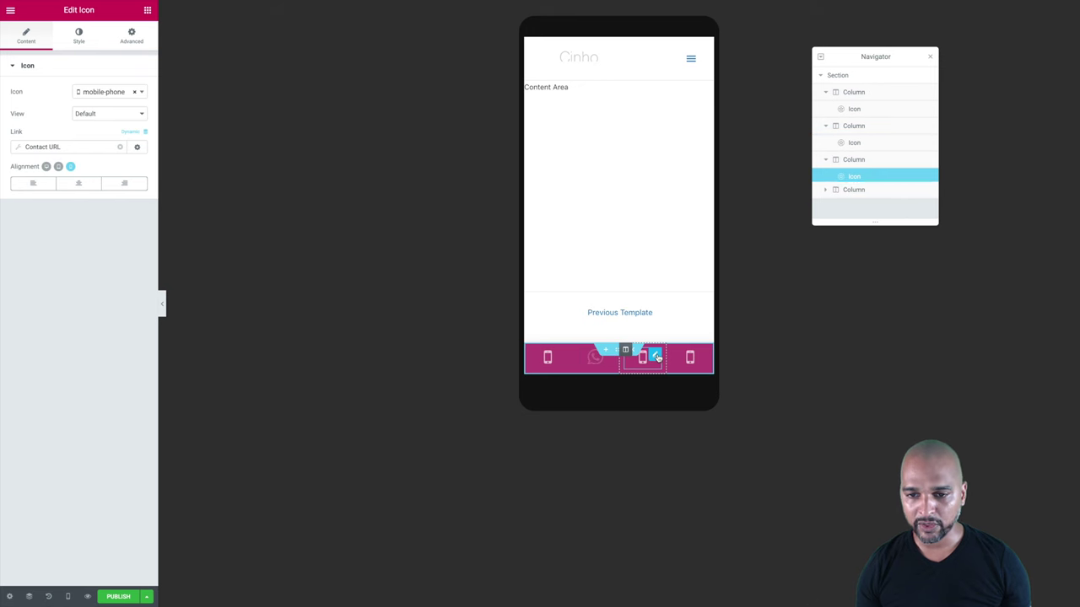
{"action": "left_click", "coordinate": [88, 92]}
{"action": "type", "text": "envel"}
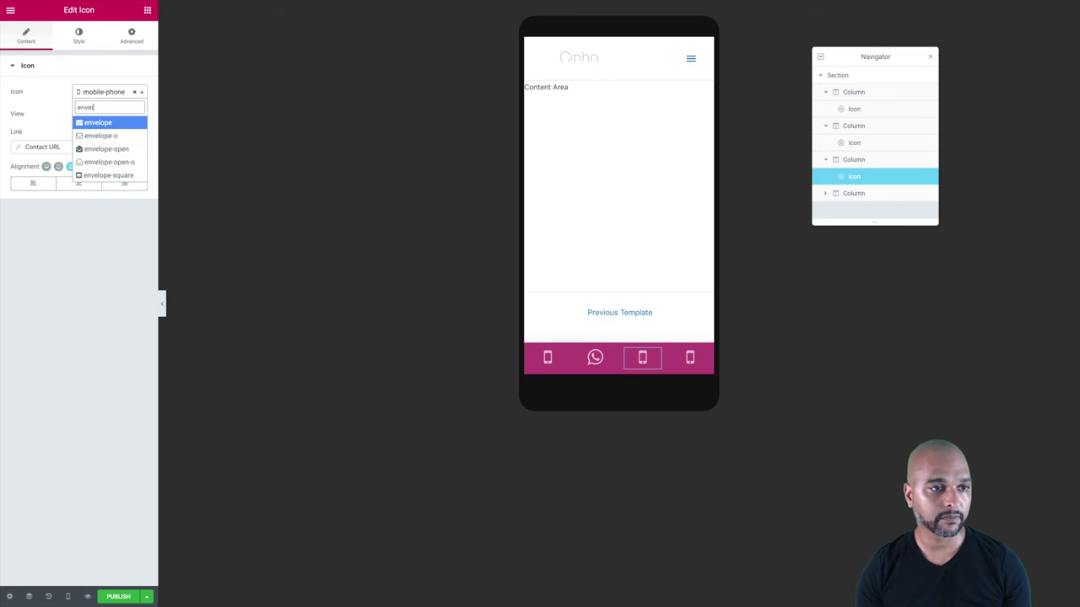
{"action": "left_click", "coordinate": [86, 137]}
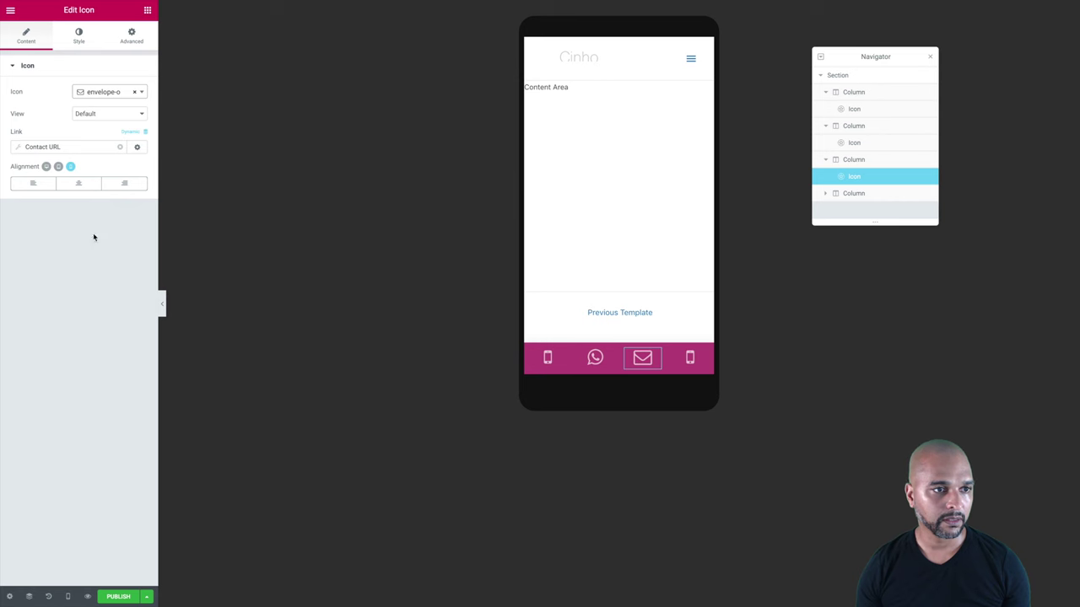
Step: Shrink the envelope icon to size 29 and select its column
{"action": "left_click", "coordinate": [79, 37]}
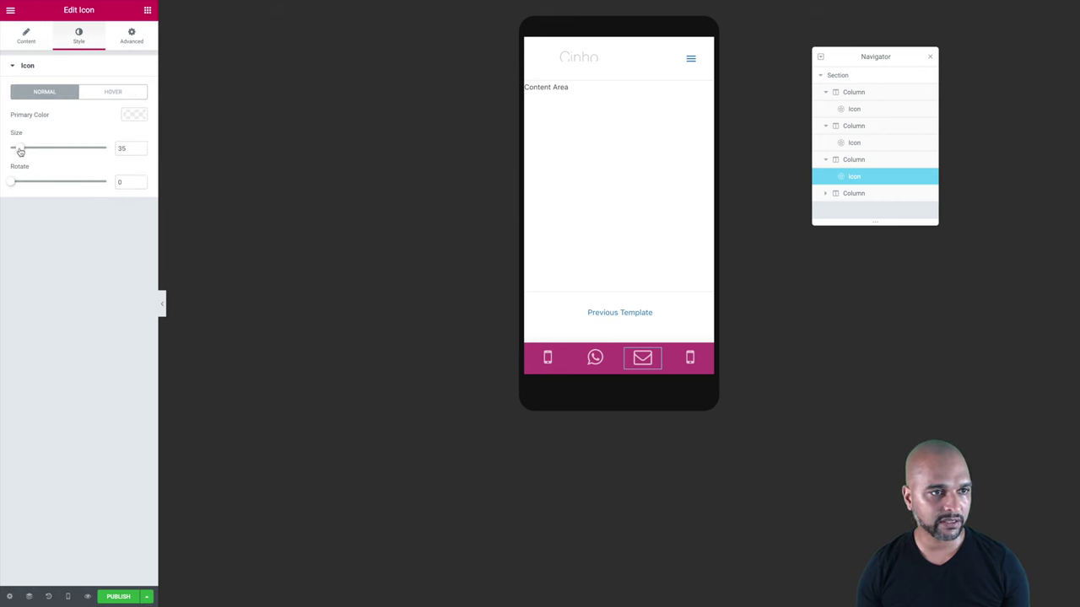
{"action": "left_click_drag", "start_coordinate": [20, 151], "coordinate": [18, 150]}
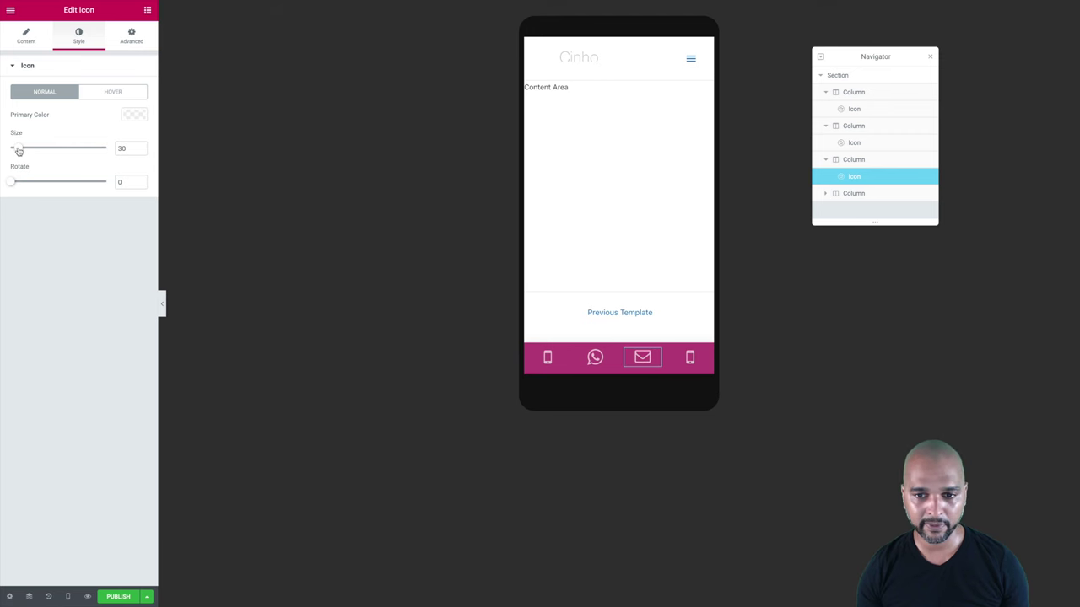
{"action": "left_click_drag", "start_coordinate": [19, 151], "coordinate": [18, 151]}
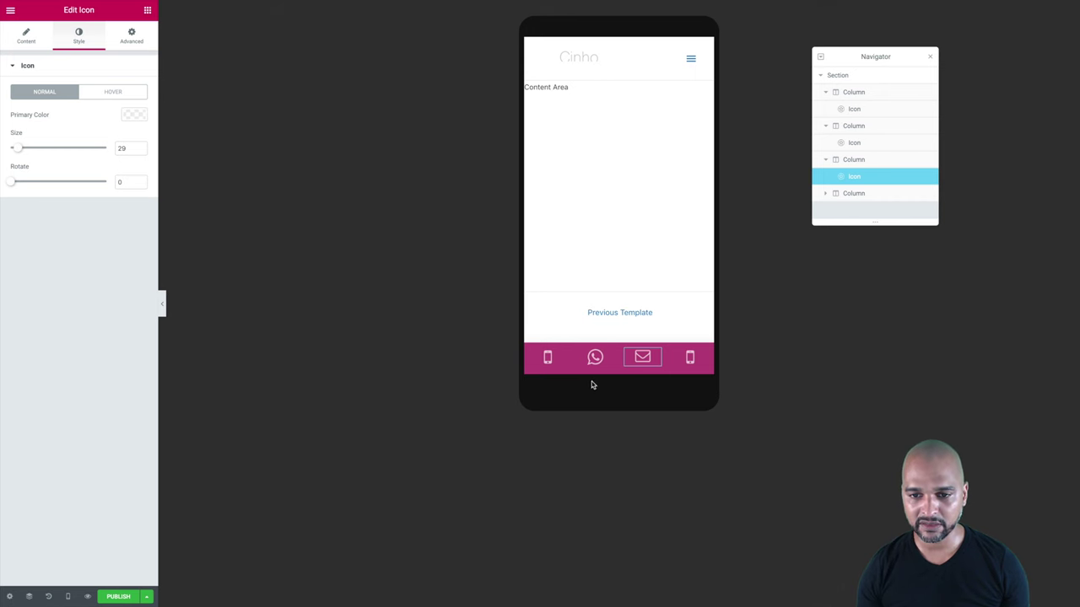
{"action": "left_click", "coordinate": [625, 351]}
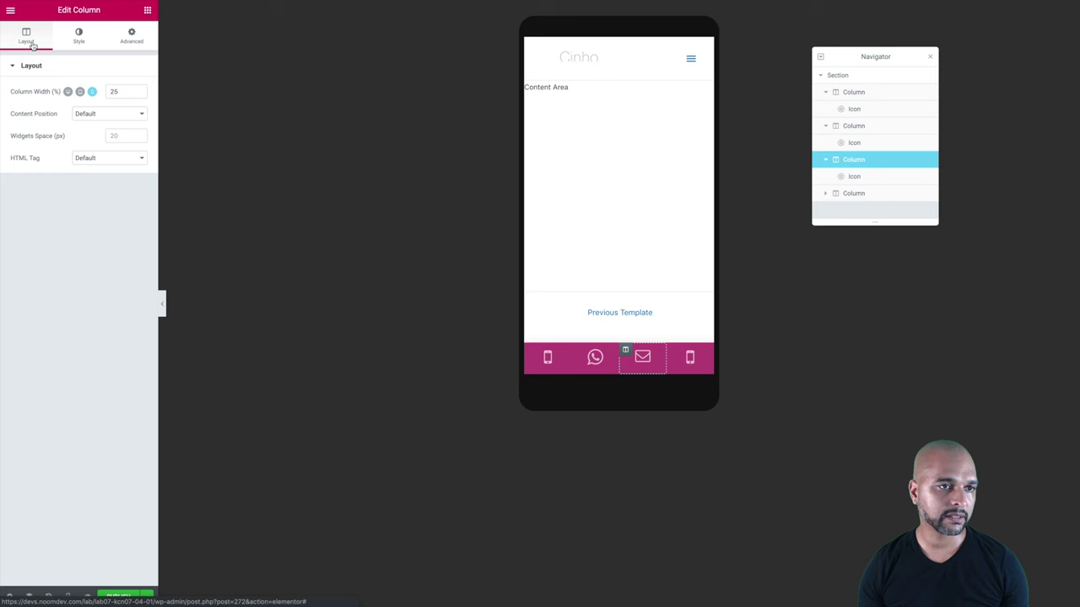
Step: Set the envelope column's content position to Middle and copy that column
{"action": "left_click", "coordinate": [85, 114]}
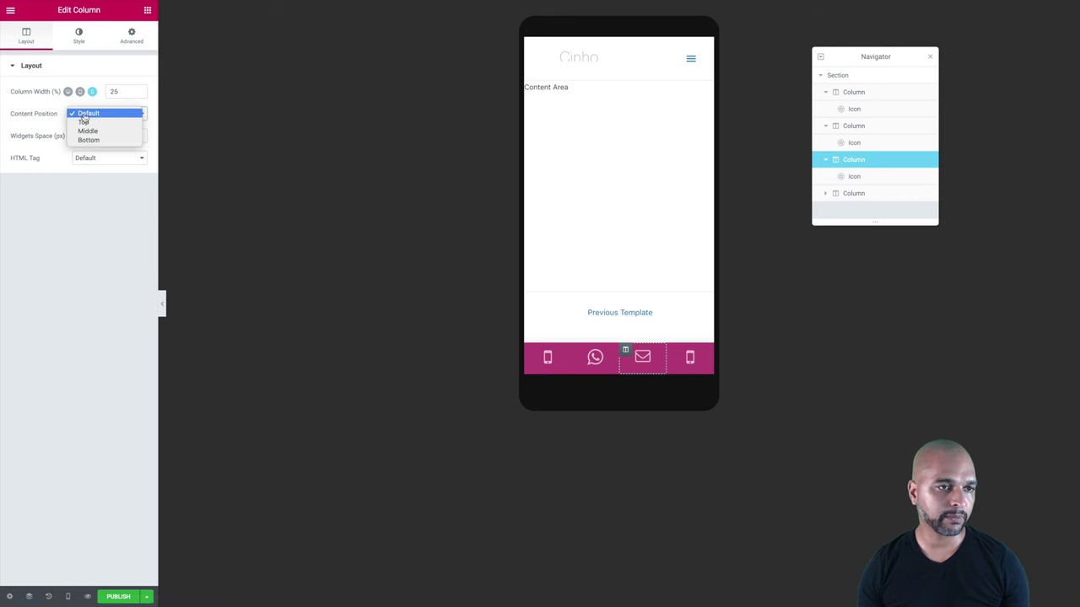
{"action": "left_click", "coordinate": [85, 131]}
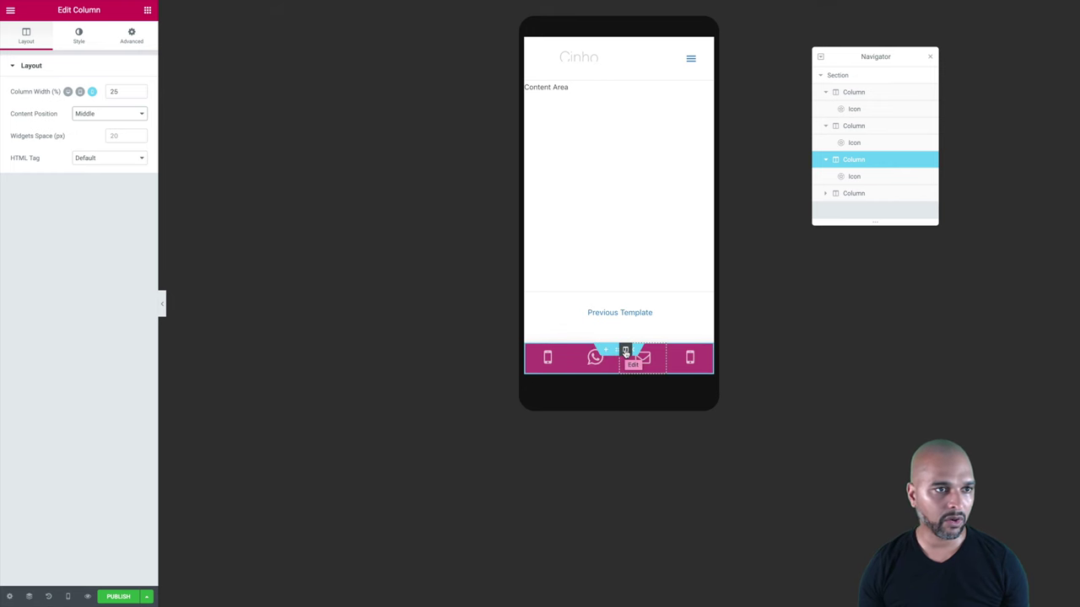
{"action": "right_click", "coordinate": [625, 351]}
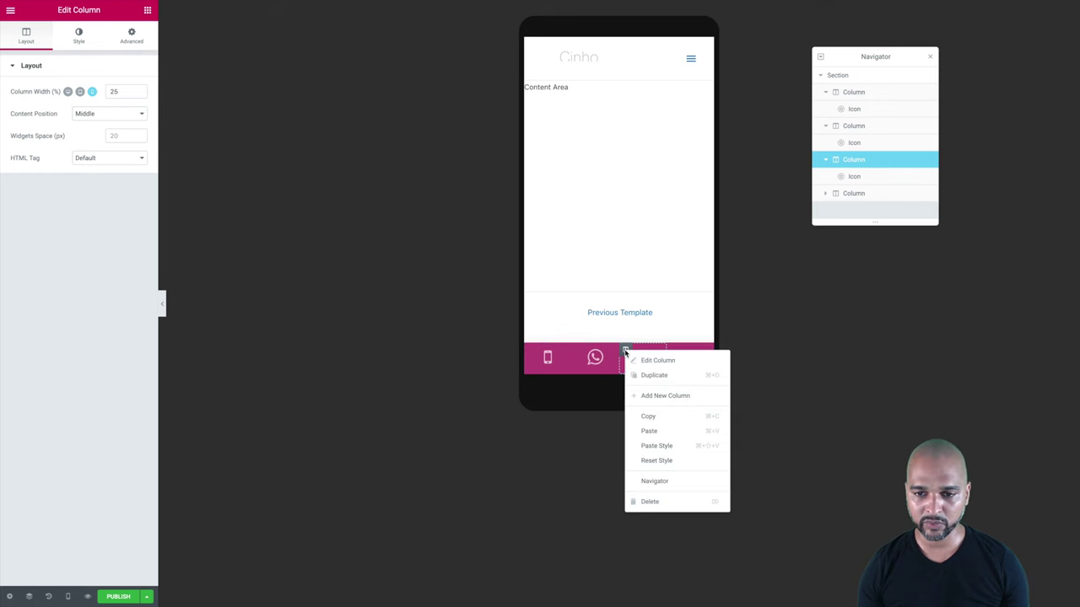
{"action": "left_click", "coordinate": [648, 417]}
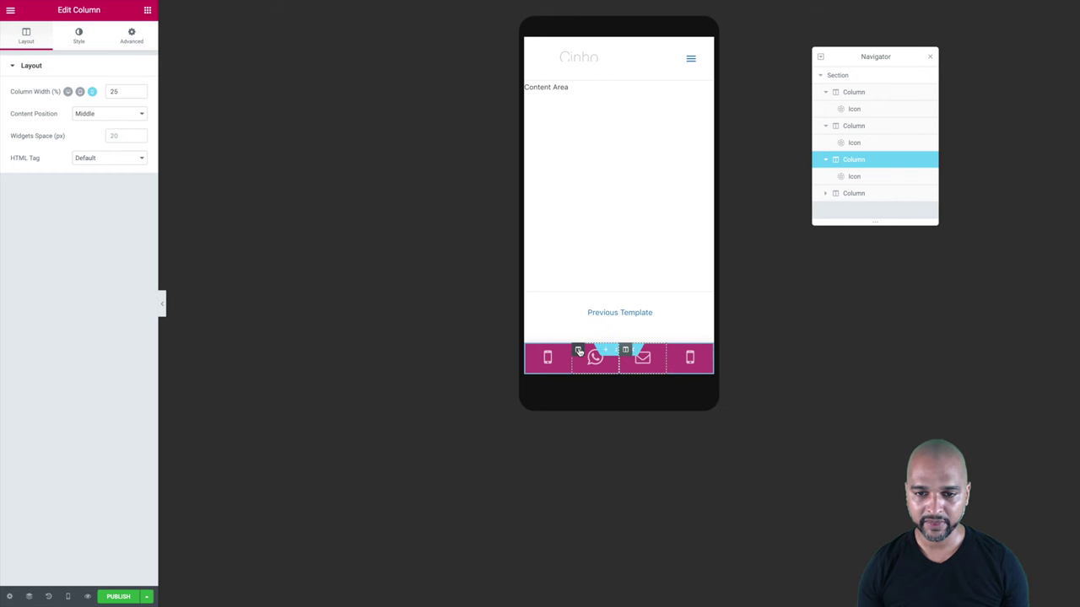
Step: Paste the envelope column's style onto the WhatsApp, first and fourth columns
{"action": "right_click", "coordinate": [578, 351]}
{"action": "left_click", "coordinate": [595, 441]}
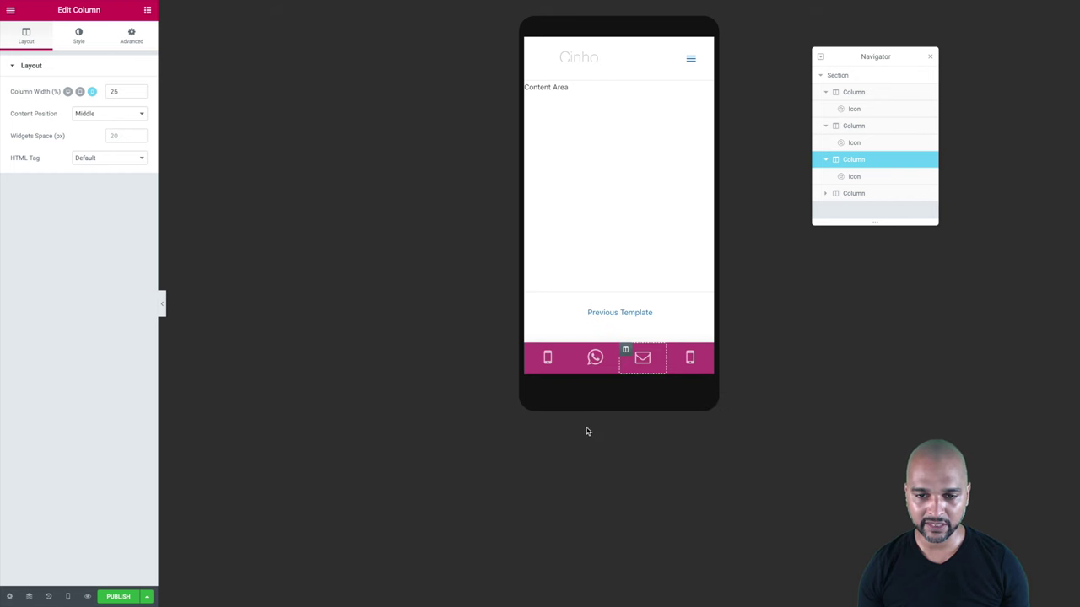
{"action": "right_click", "coordinate": [531, 351]}
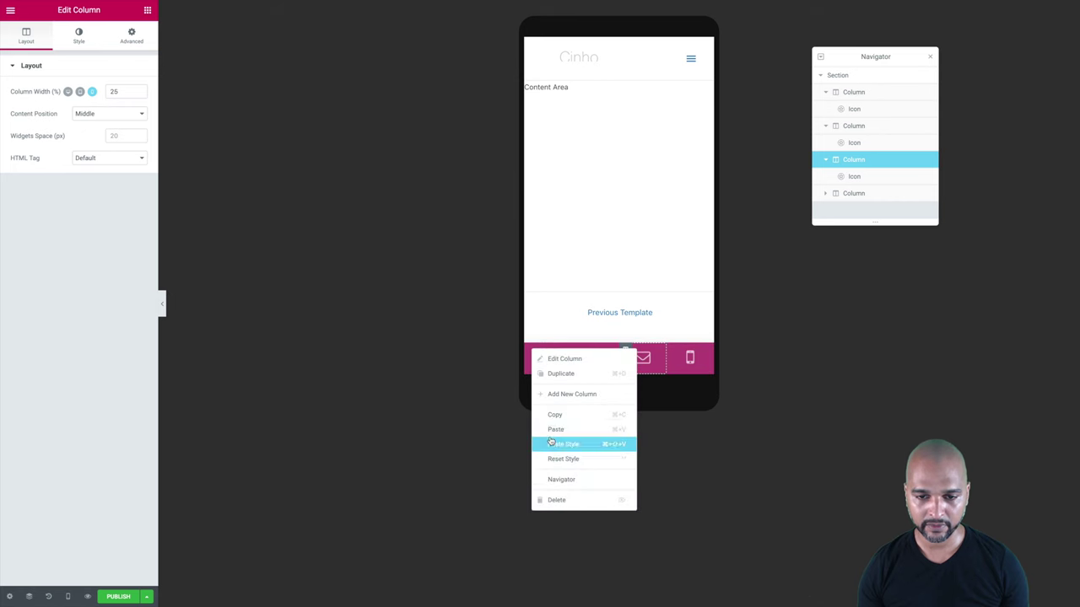
{"action": "left_click", "coordinate": [551, 442]}
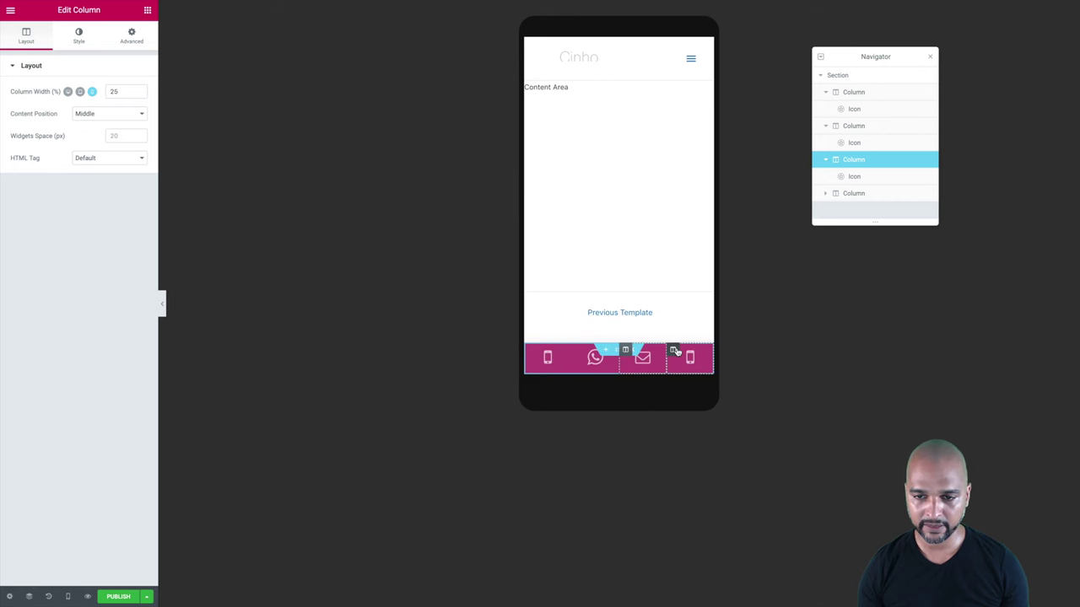
{"action": "right_click", "coordinate": [673, 351]}
{"action": "left_click", "coordinate": [699, 455]}
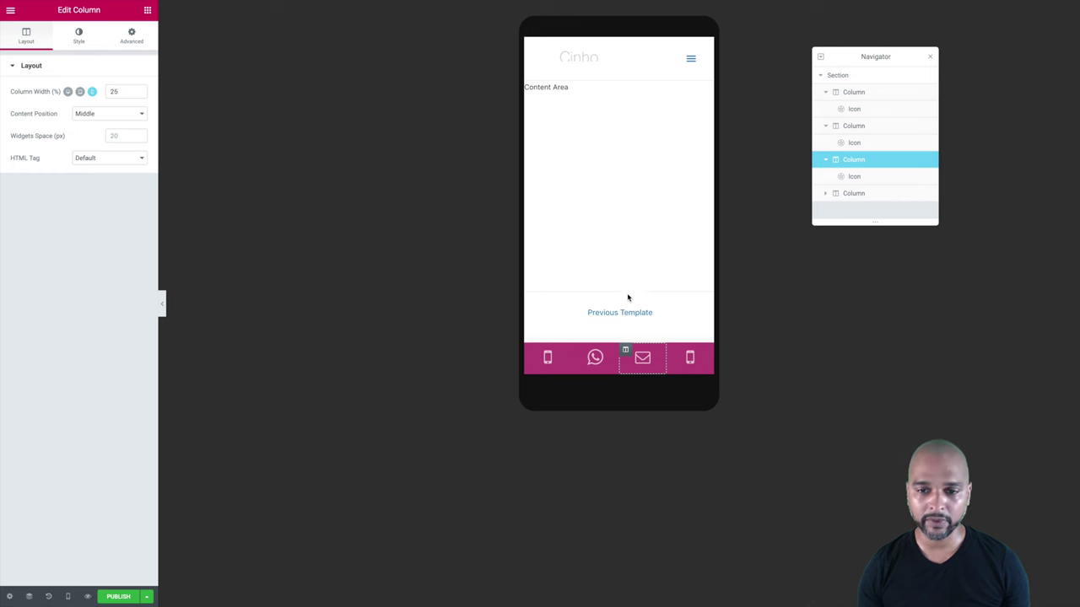
Step: Link the envelope icon to the Popup dynamic tag opening the 'contact form' popup
{"action": "left_click", "coordinate": [653, 358]}
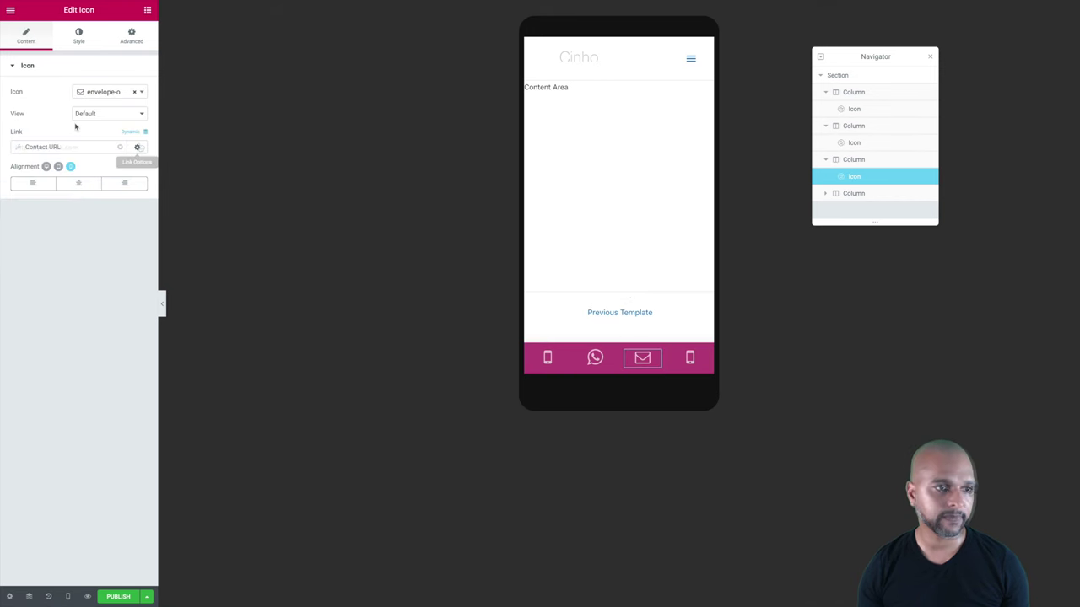
{"action": "left_click", "coordinate": [133, 137]}
{"action": "scroll", "coordinate": [41, 239], "scroll_direction": "down", "scroll_amount": 5}
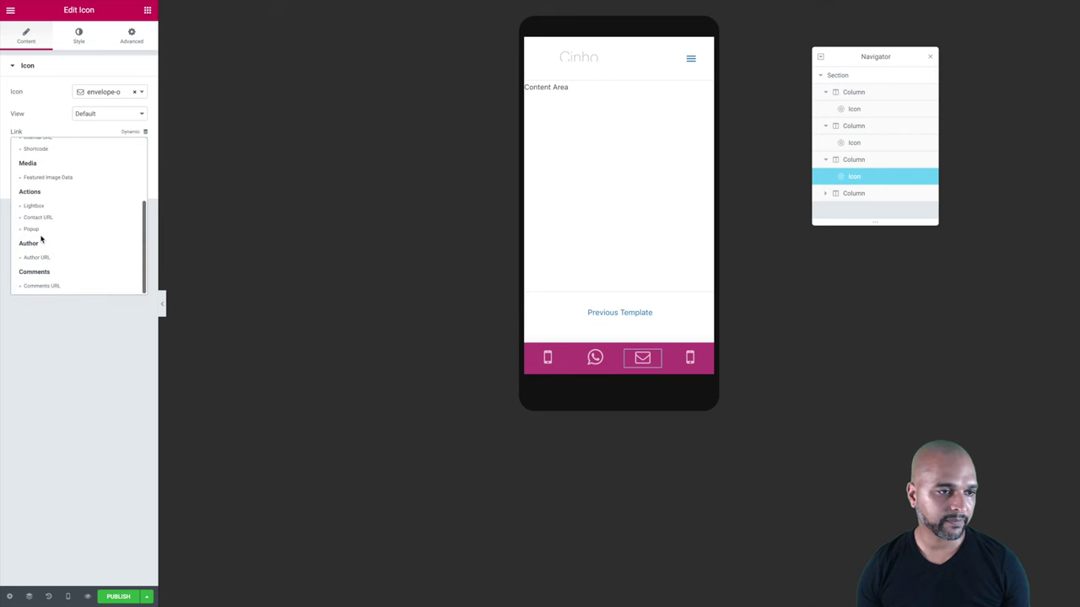
{"action": "left_click", "coordinate": [31, 230]}
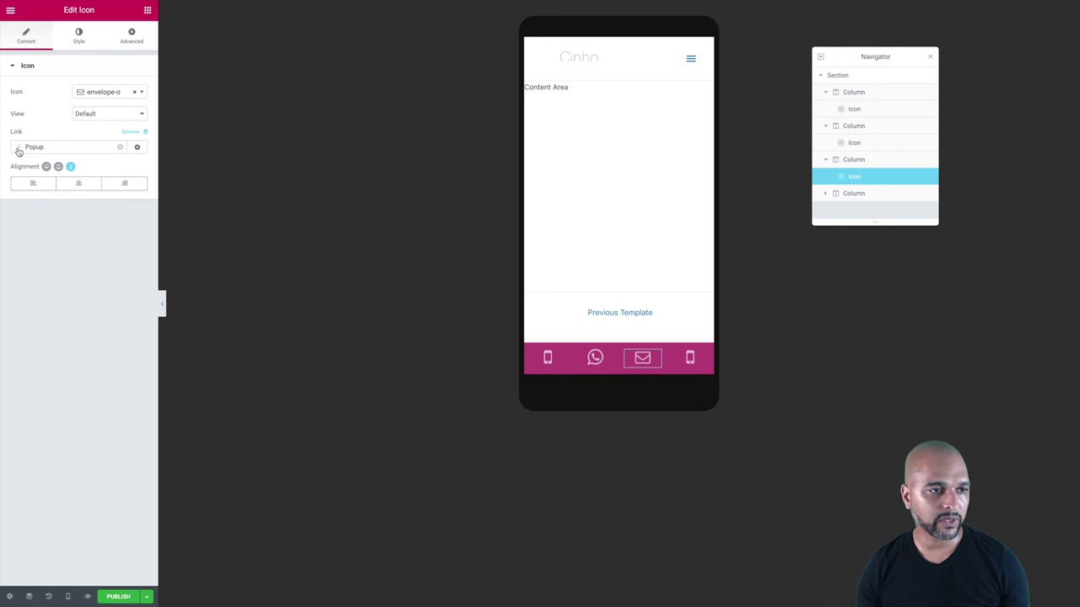
{"action": "left_click", "coordinate": [18, 150]}
{"action": "left_click", "coordinate": [40, 228]}
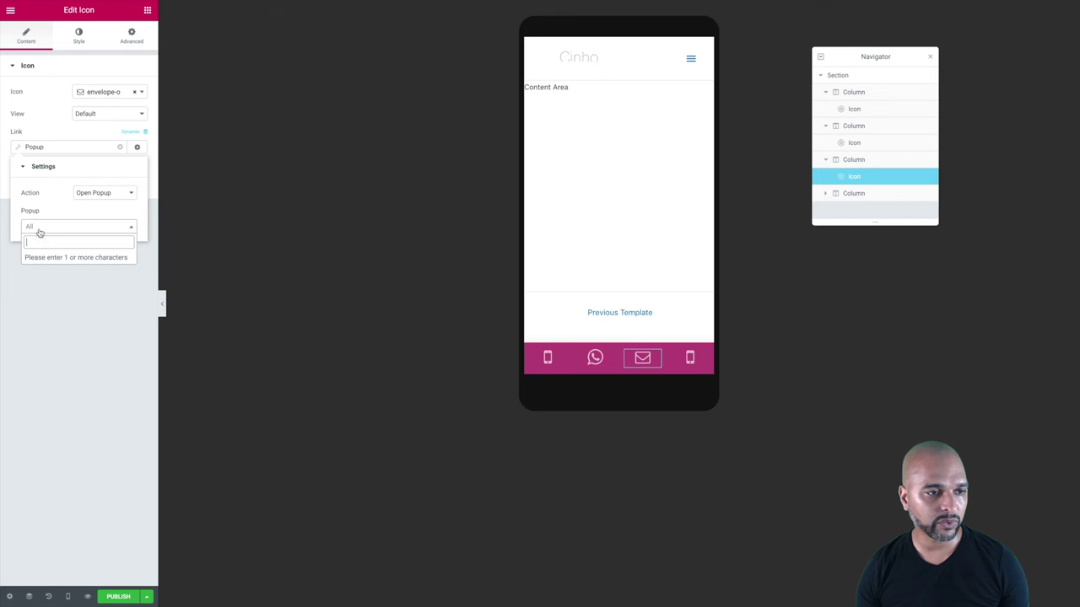
{"action": "type", "text": "contact for"}
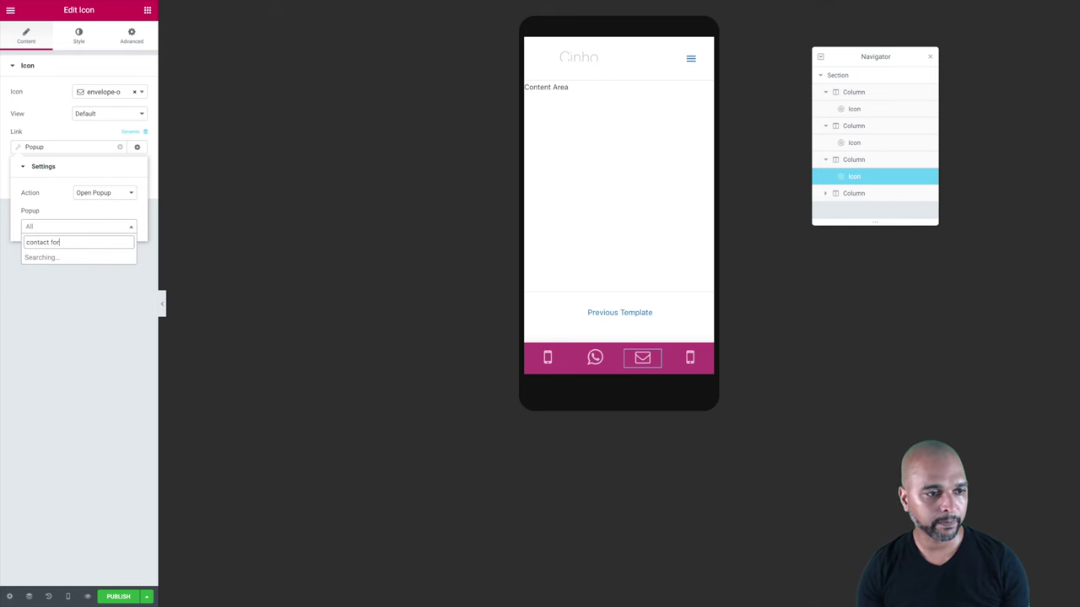
{"action": "type", "text": "m"}
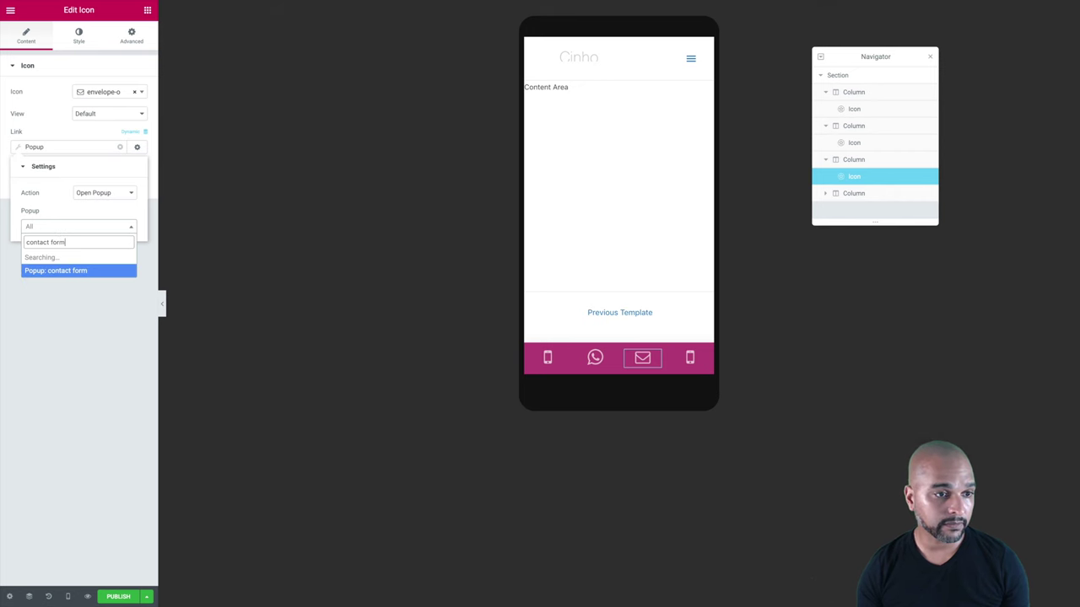
{"action": "left_click", "coordinate": [40, 271]}
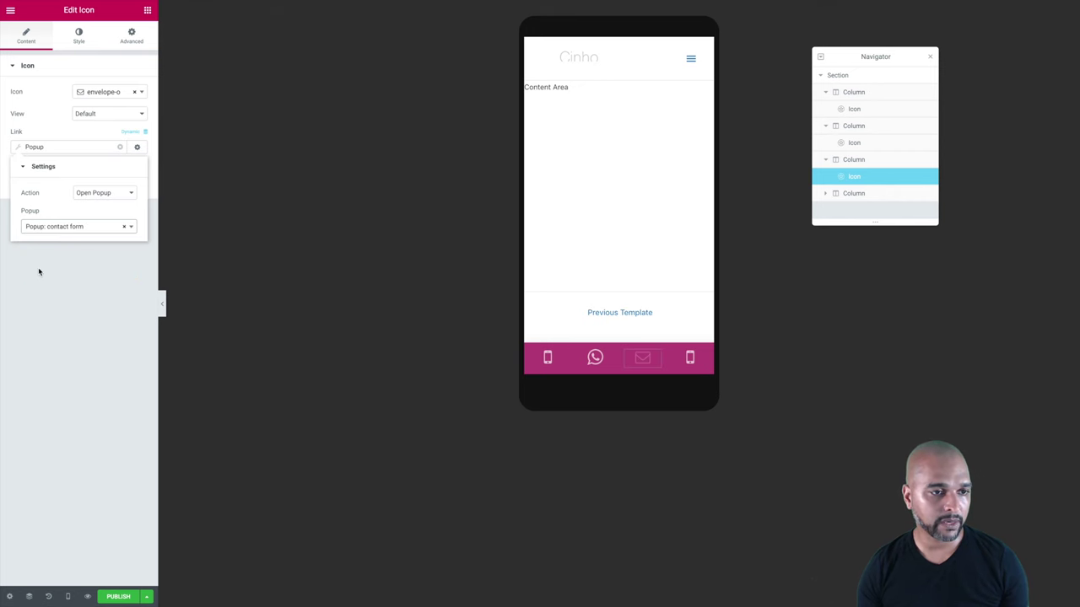
{"action": "left_click", "coordinate": [76, 316]}
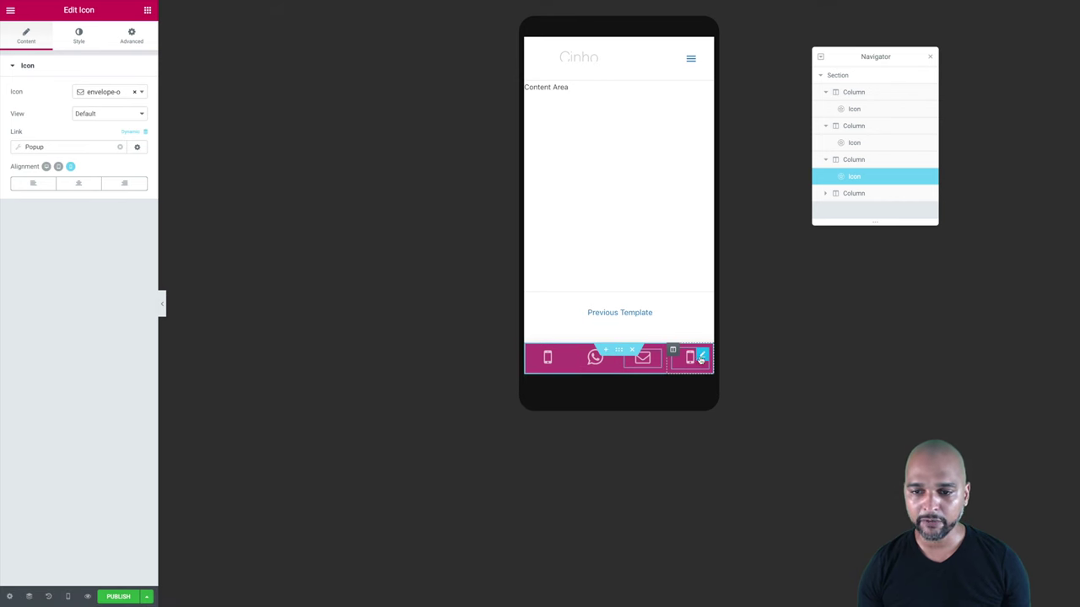
Step: Search the icon library for 'waze' for the fourth footer icon, find nothing, and delete that icon
{"action": "left_click", "coordinate": [703, 358]}
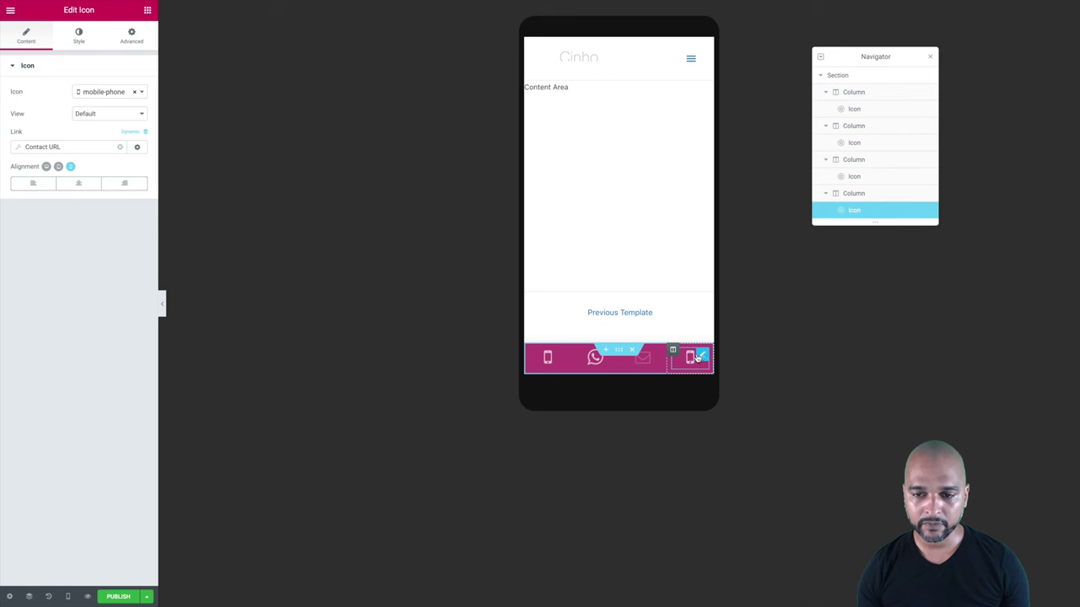
{"action": "left_click", "coordinate": [121, 93]}
{"action": "type", "text": "waze"}
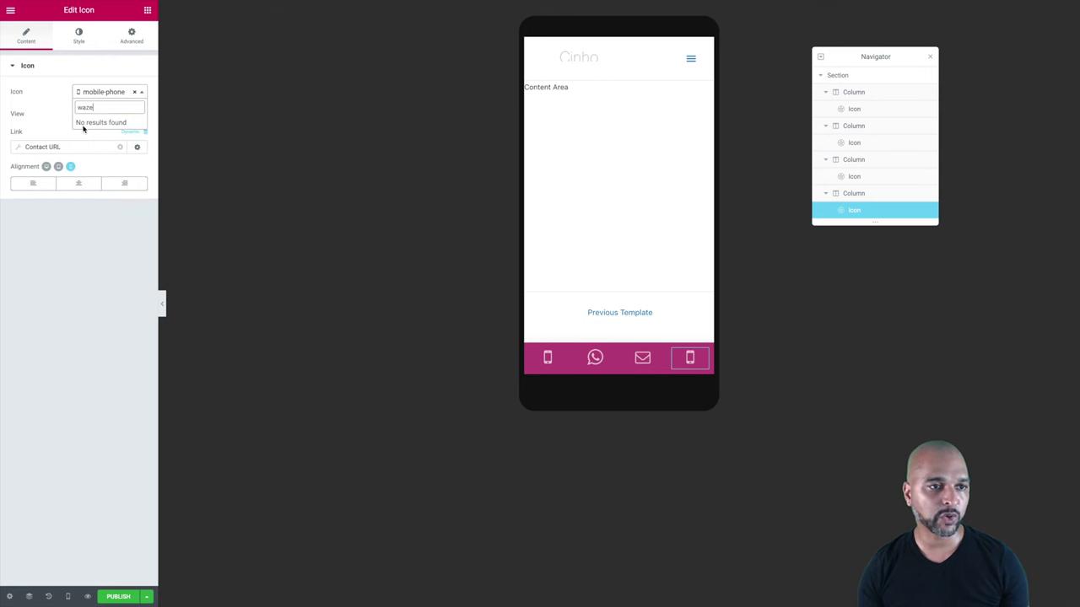
{"action": "left_click", "coordinate": [79, 372]}
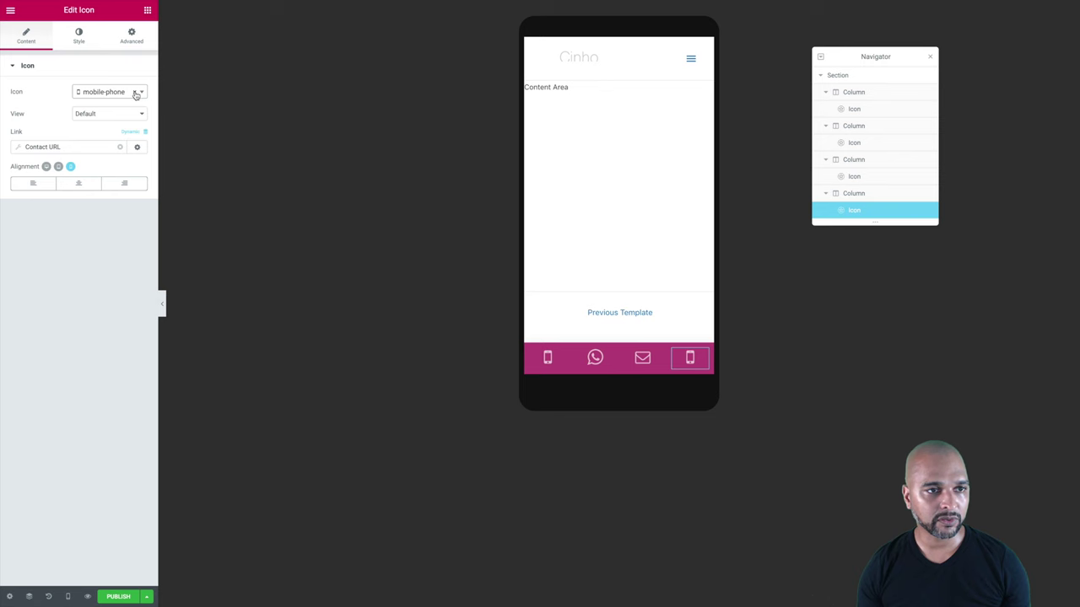
{"action": "right_click", "coordinate": [690, 359]}
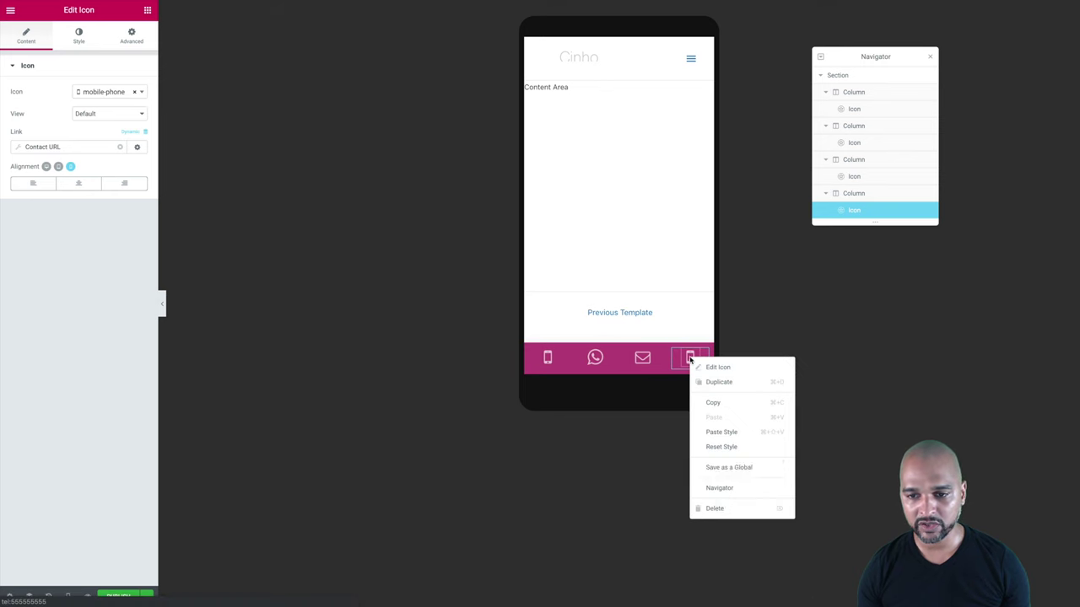
{"action": "left_click", "coordinate": [716, 509]}
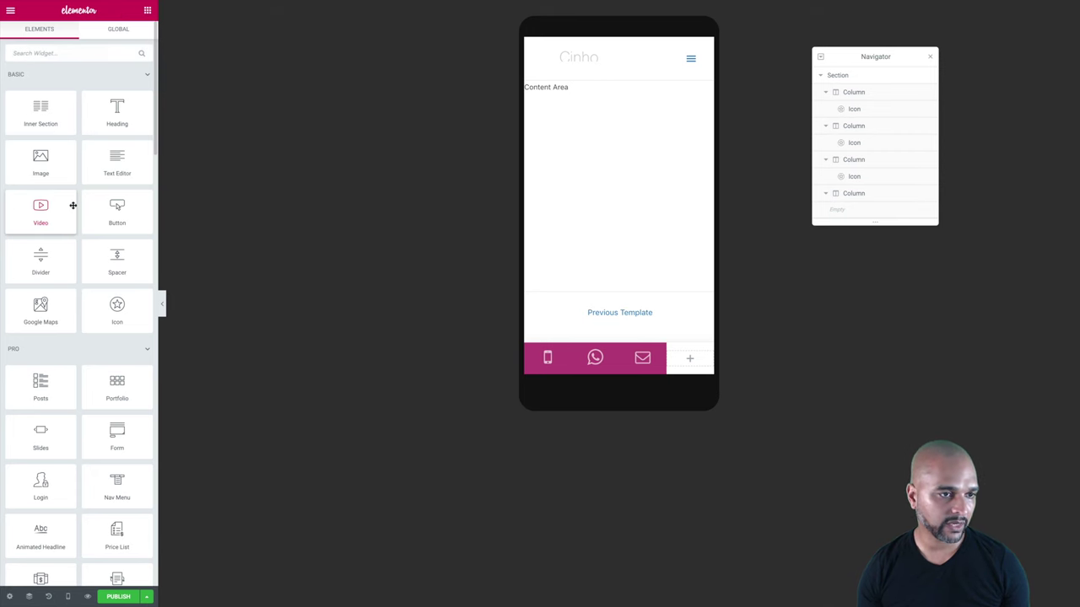
Step: Drop an Image widget into the empty fourth column and insert the waze-01 image
{"action": "scroll", "coordinate": [72, 205], "scroll_direction": "down", "scroll_amount": 2}
{"action": "scroll", "coordinate": [72, 205], "scroll_direction": "up", "scroll_amount": 1}
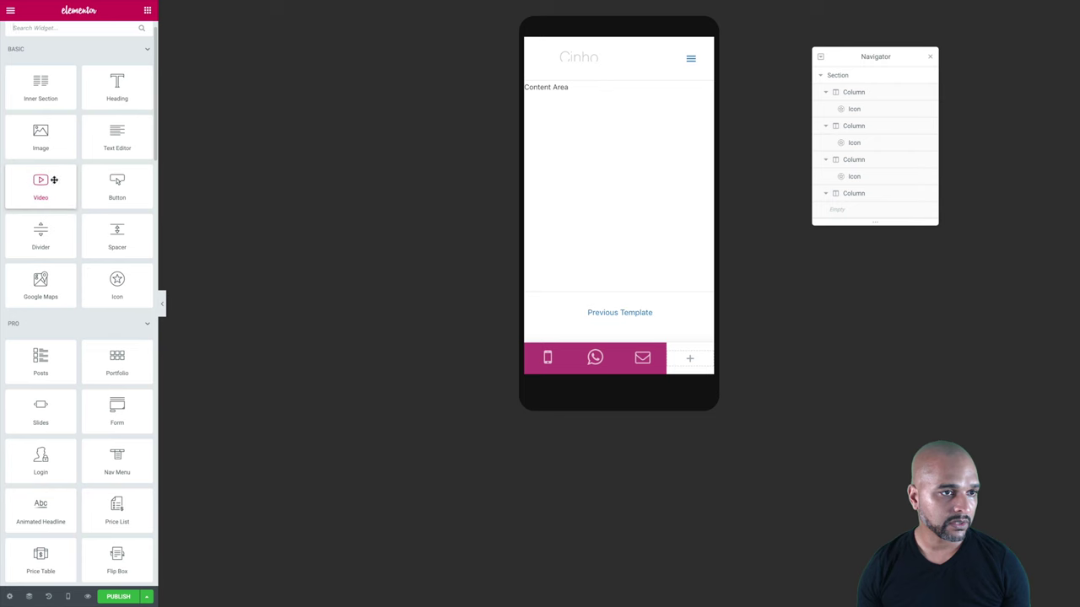
{"action": "left_click_drag", "start_coordinate": [41, 135], "coordinate": [691, 360]}
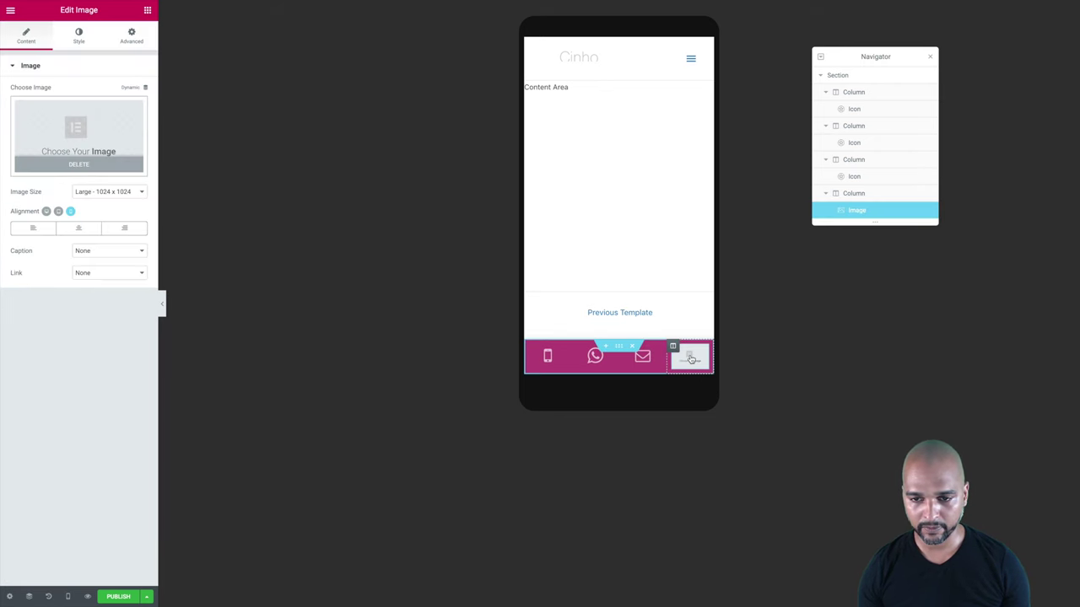
{"action": "left_click", "coordinate": [81, 144]}
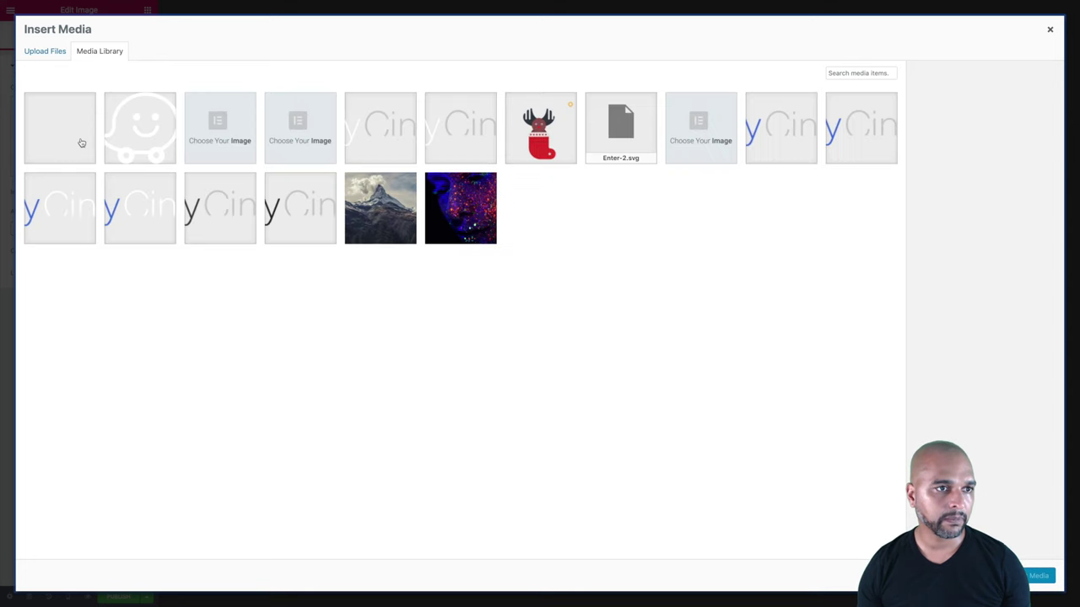
{"action": "left_click", "coordinate": [137, 141]}
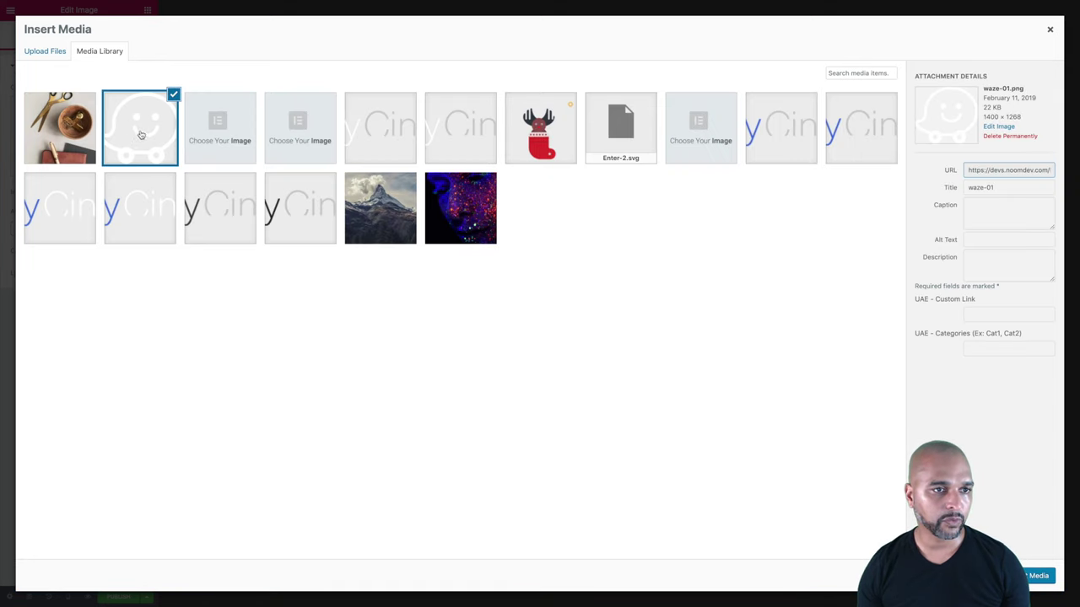
{"action": "left_click", "coordinate": [1037, 577]}
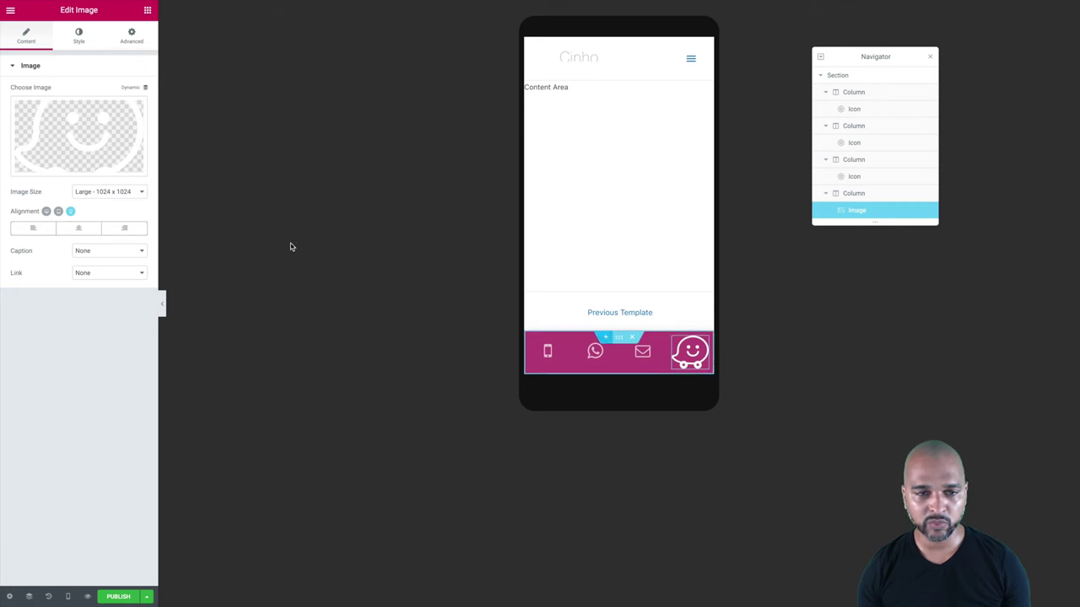
Step: Change the Waze image size from Large - 1024 x 1024 to Medium Large - 768 x 0
{"action": "left_click", "coordinate": [93, 192]}
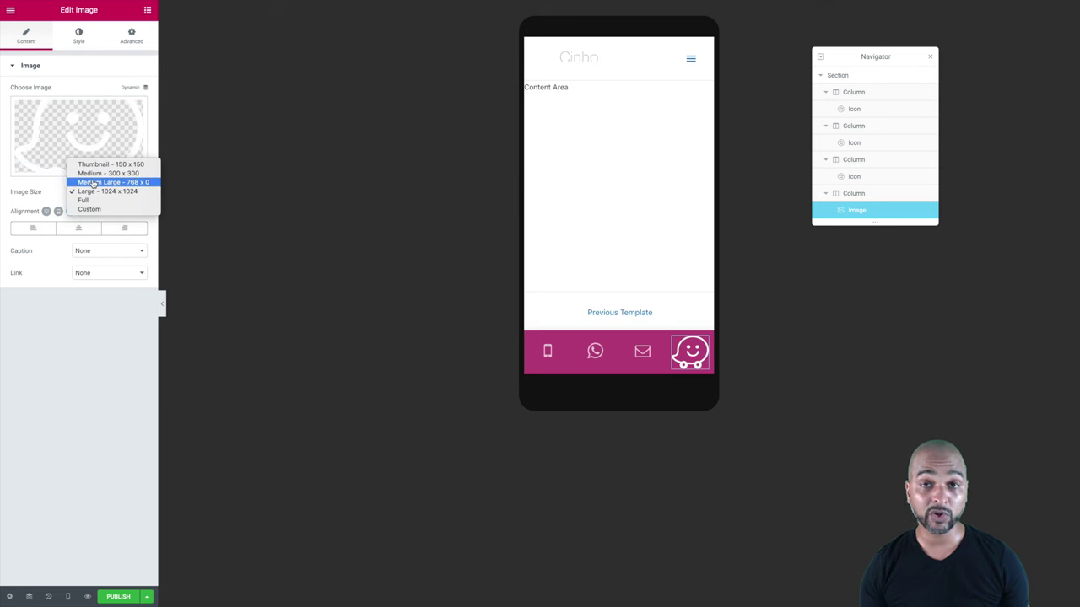
{"action": "left_click", "coordinate": [92, 183]}
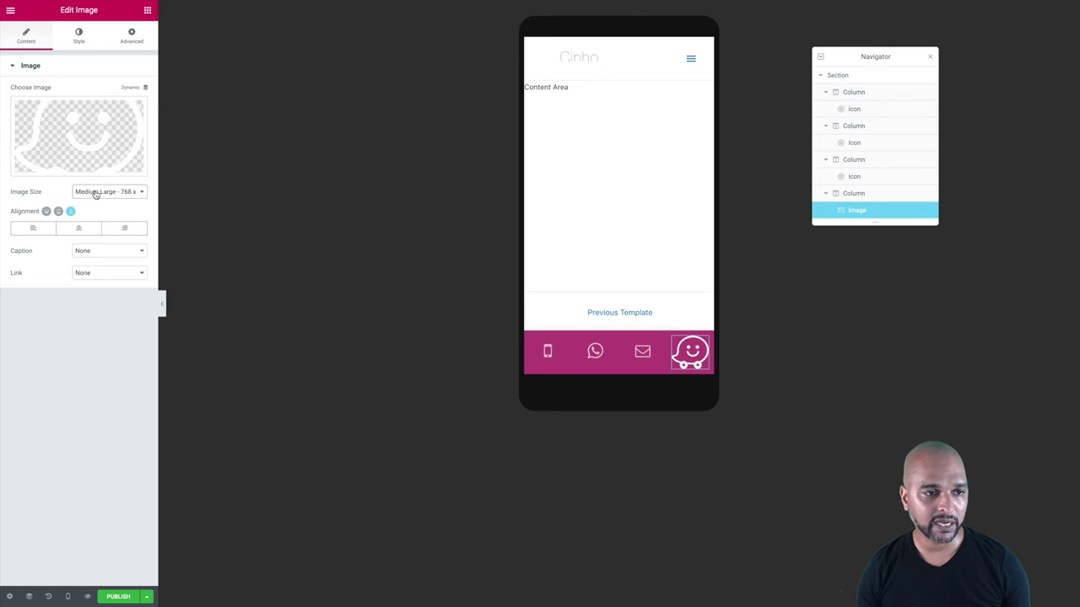
{"action": "left_click", "coordinate": [95, 193]}
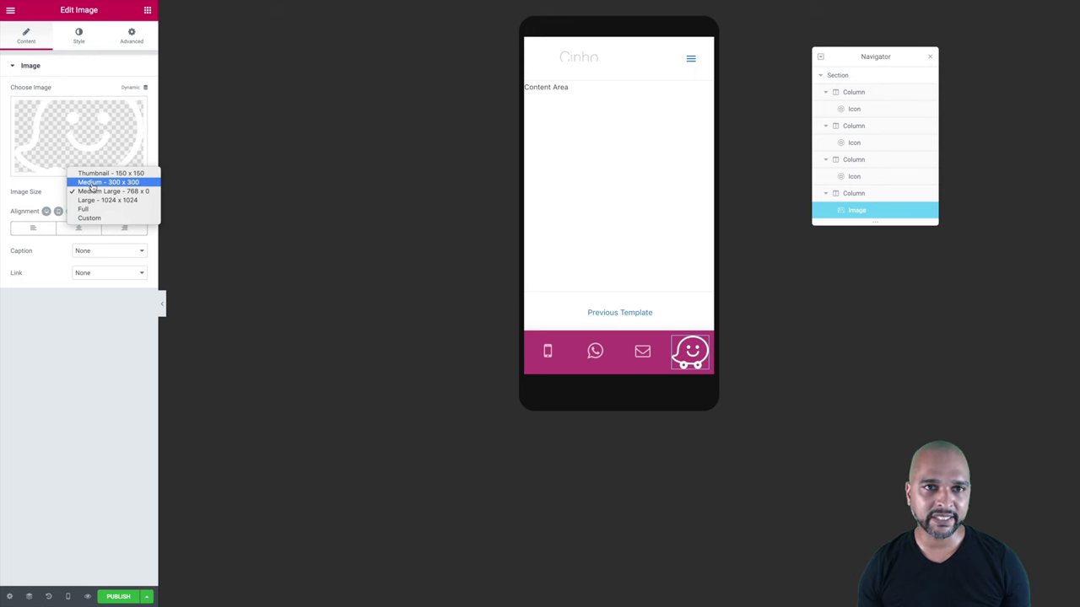
{"action": "left_click", "coordinate": [94, 192]}
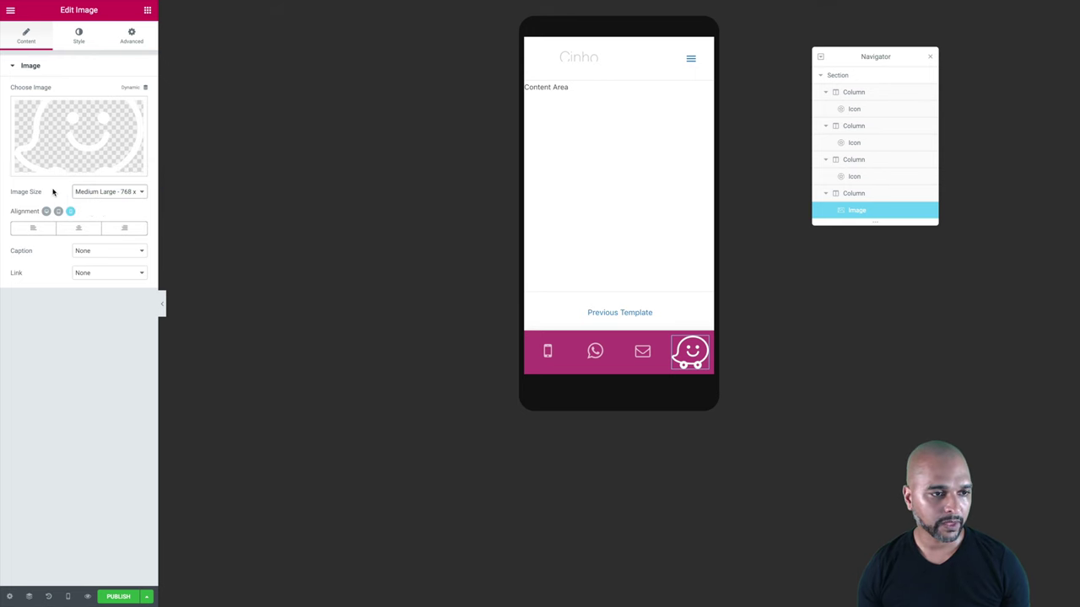
Step: Style the Waze image with width 48 and opacity 0.63
{"action": "left_click", "coordinate": [77, 38]}
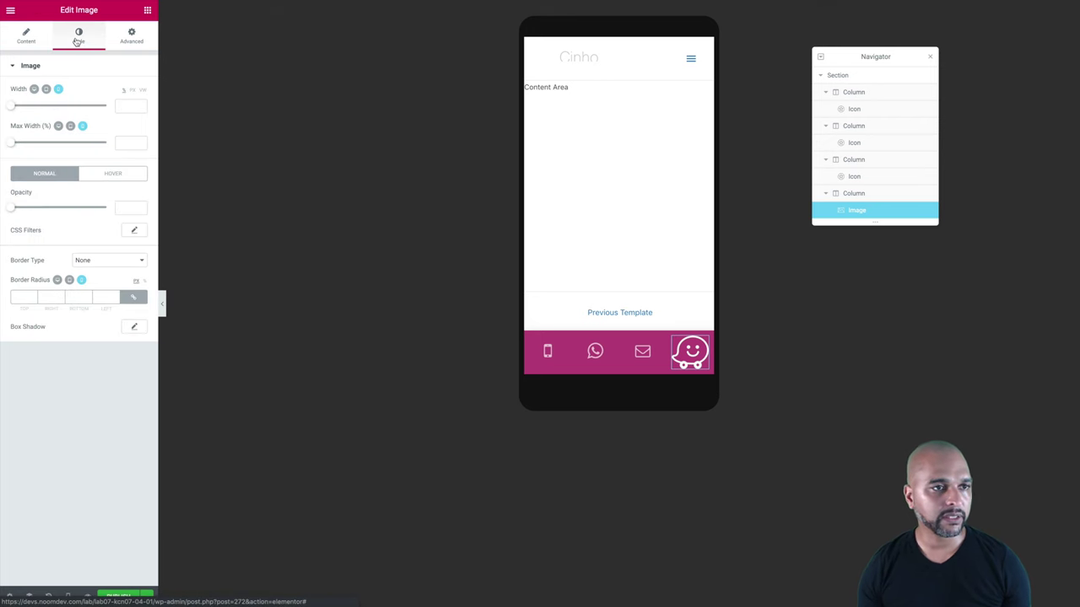
{"action": "left_click_drag", "start_coordinate": [13, 106], "coordinate": [62, 120]}
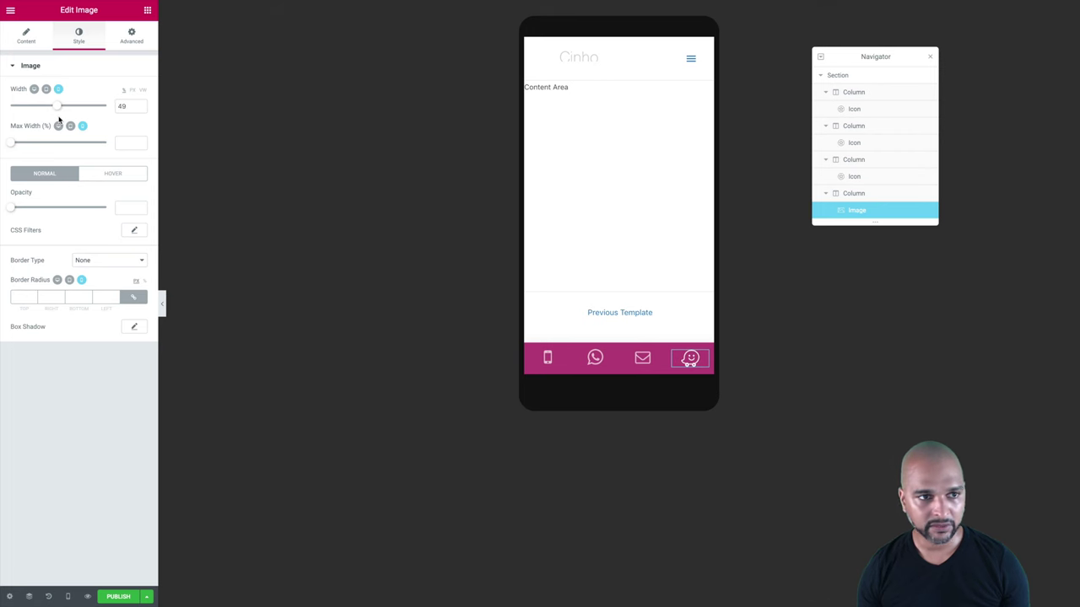
{"action": "left_click_drag", "start_coordinate": [59, 119], "coordinate": [59, 121]}
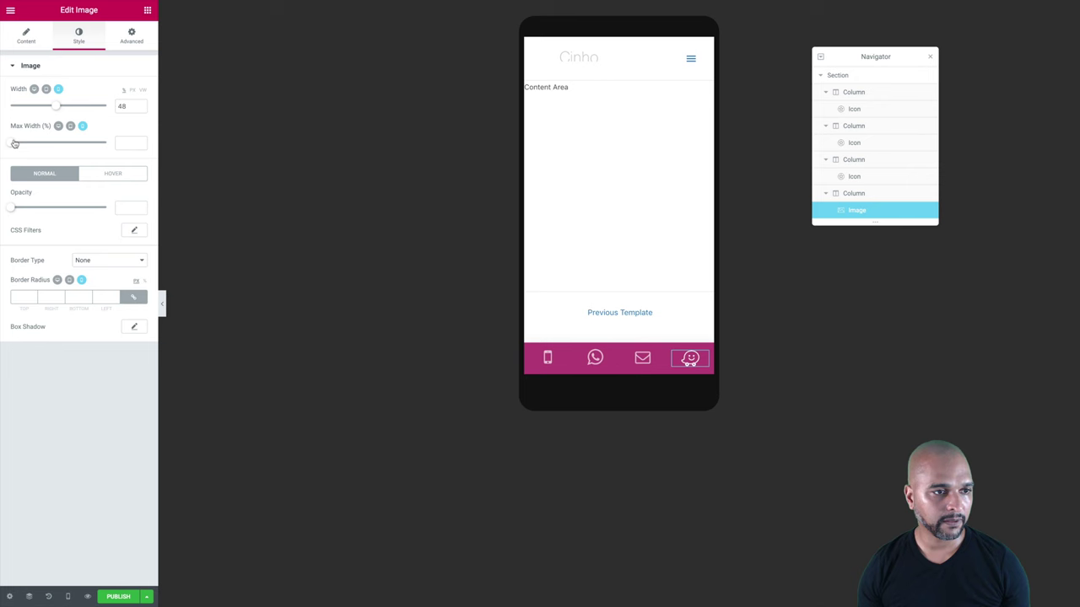
{"action": "left_click_drag", "start_coordinate": [12, 210], "coordinate": [68, 217]}
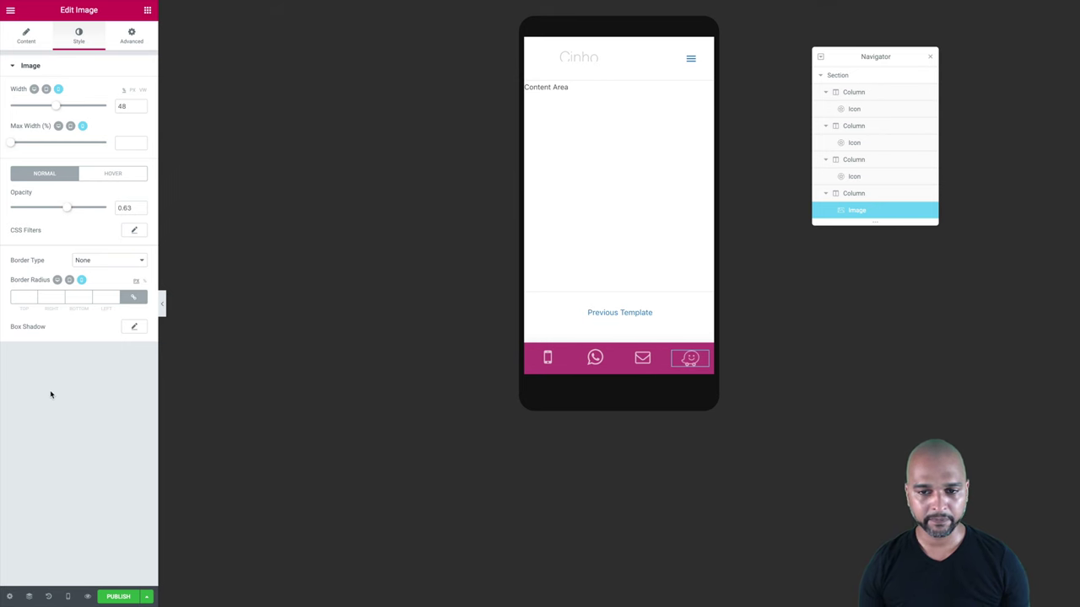
{"action": "left_click", "coordinate": [26, 37]}
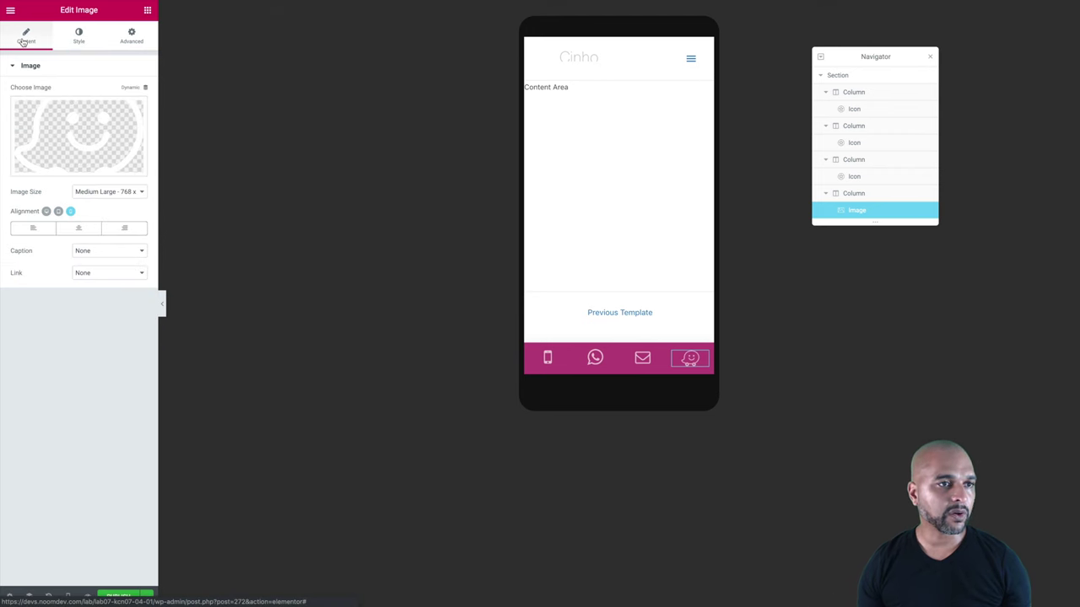
Step: Make the Waze image link a Custom URL driven by the dynamic Contact URL tag
{"action": "left_click", "coordinate": [84, 273]}
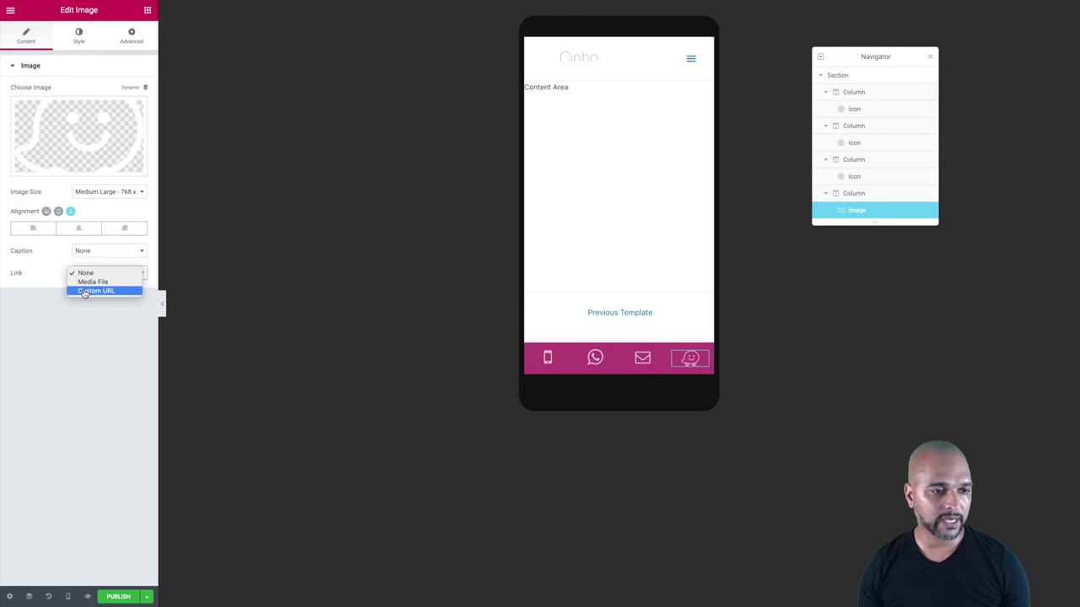
{"action": "left_click", "coordinate": [84, 291]}
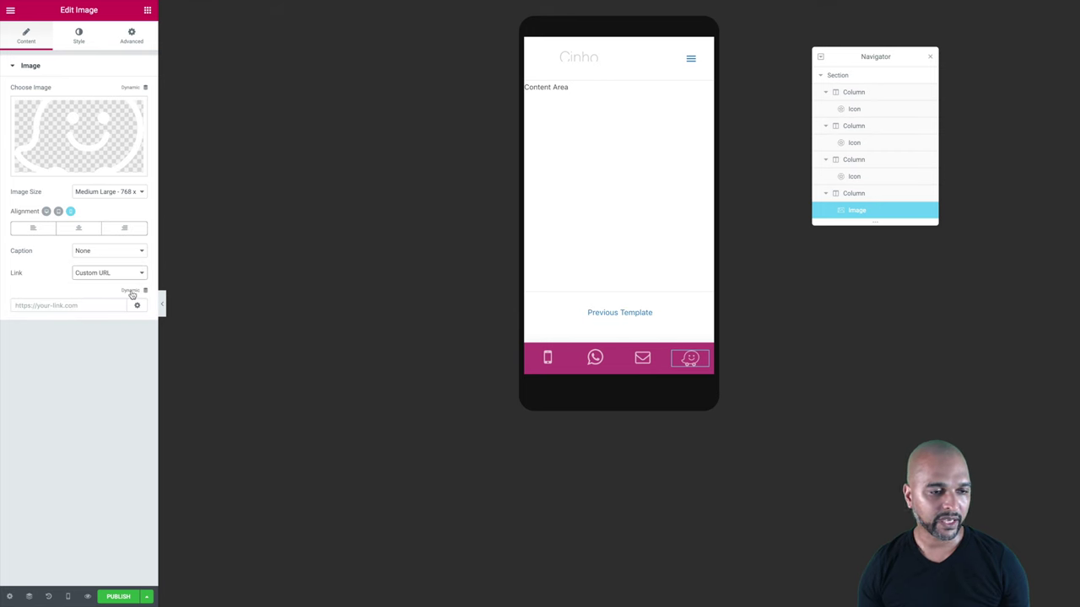
{"action": "left_click", "coordinate": [132, 294]}
{"action": "scroll", "coordinate": [74, 379], "scroll_direction": "down", "scroll_amount": 3}
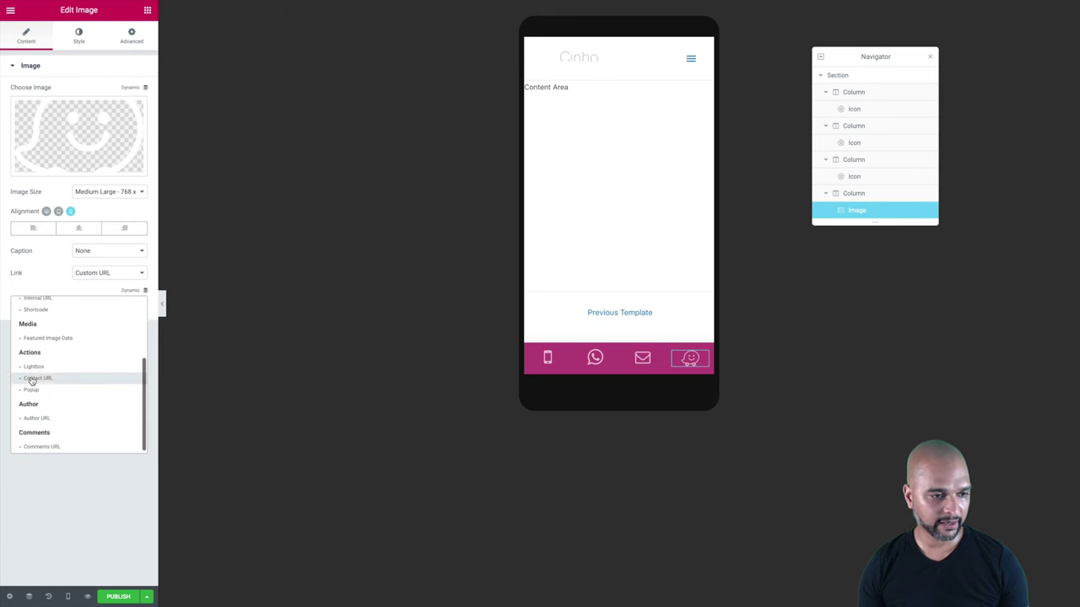
{"action": "left_click", "coordinate": [31, 380]}
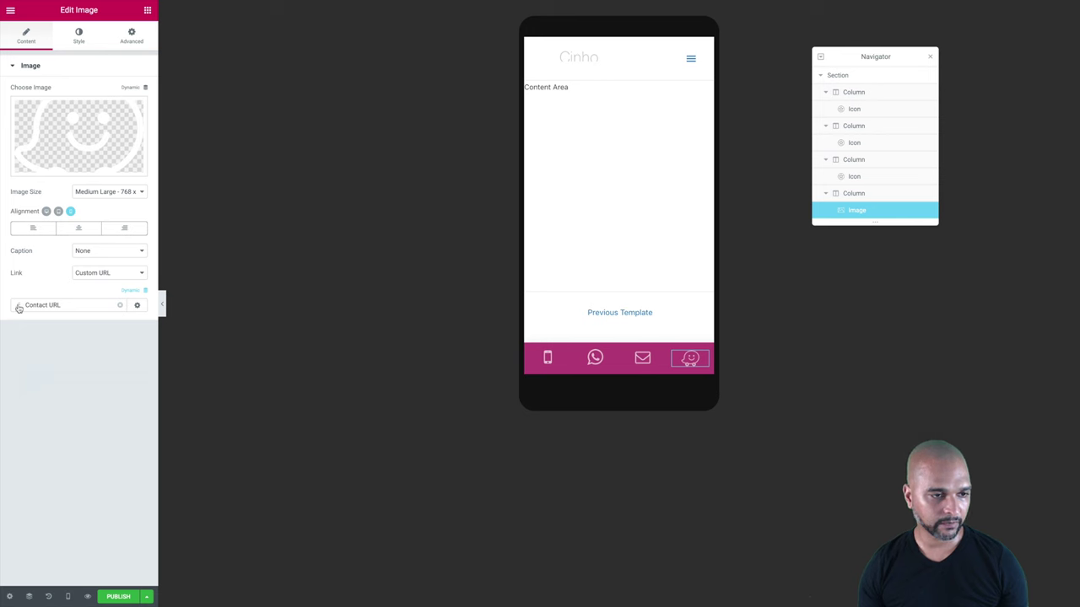
Step: Set the Contact URL type to Waze and enter a New York City street address as location
{"action": "left_click", "coordinate": [18, 307]}
{"action": "left_click", "coordinate": [88, 352]}
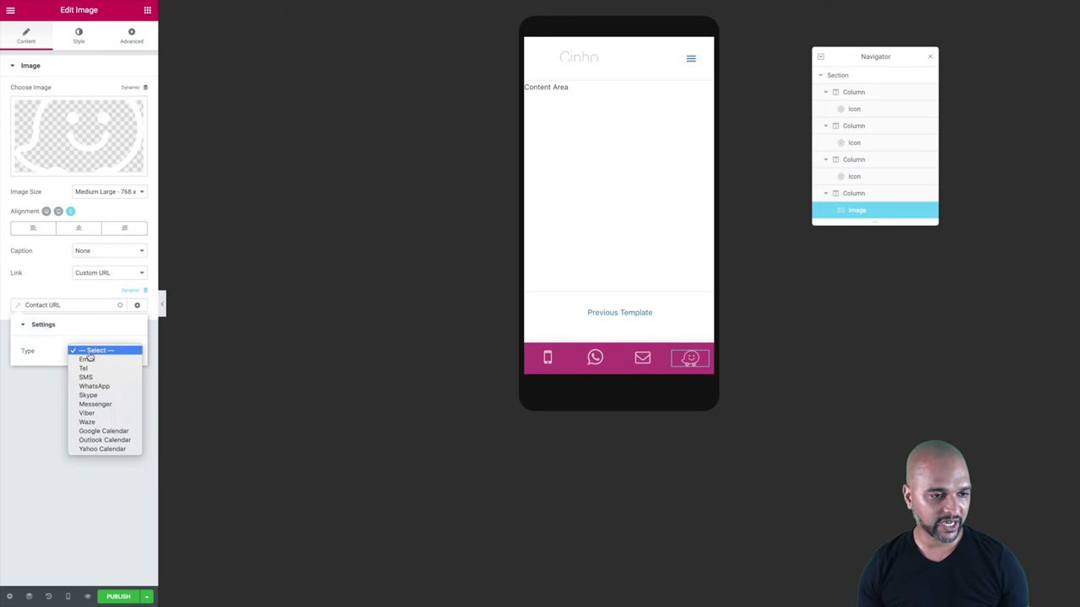
{"action": "left_click", "coordinate": [87, 421]}
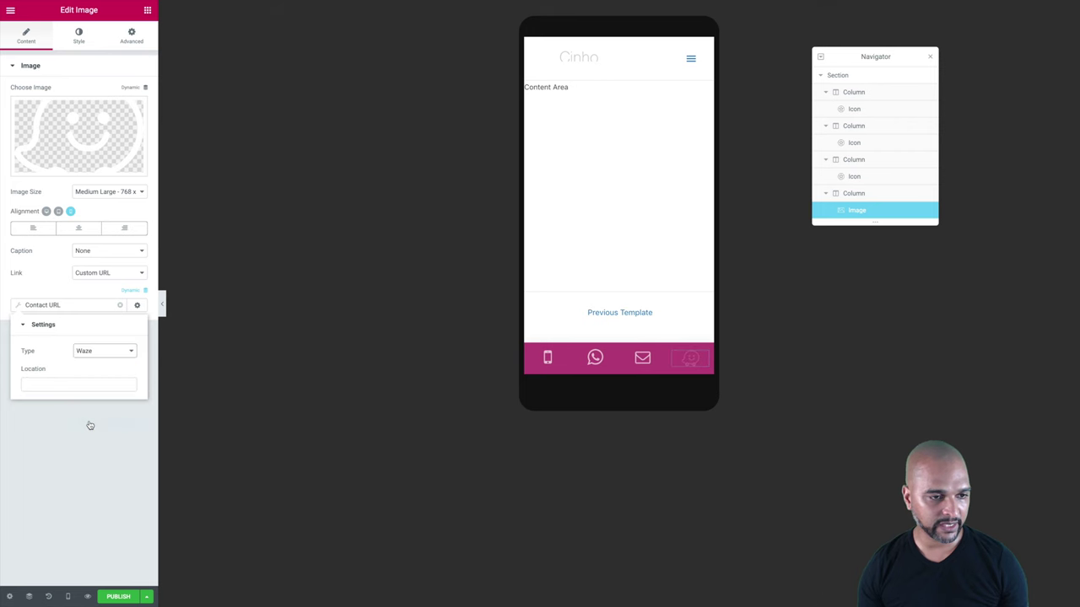
{"action": "left_click", "coordinate": [45, 386]}
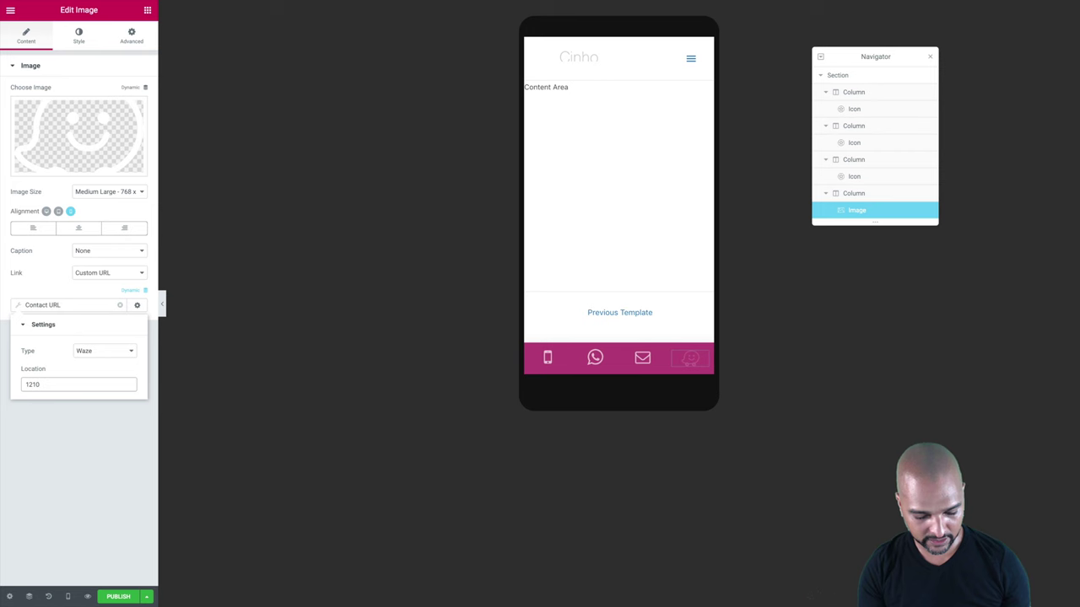
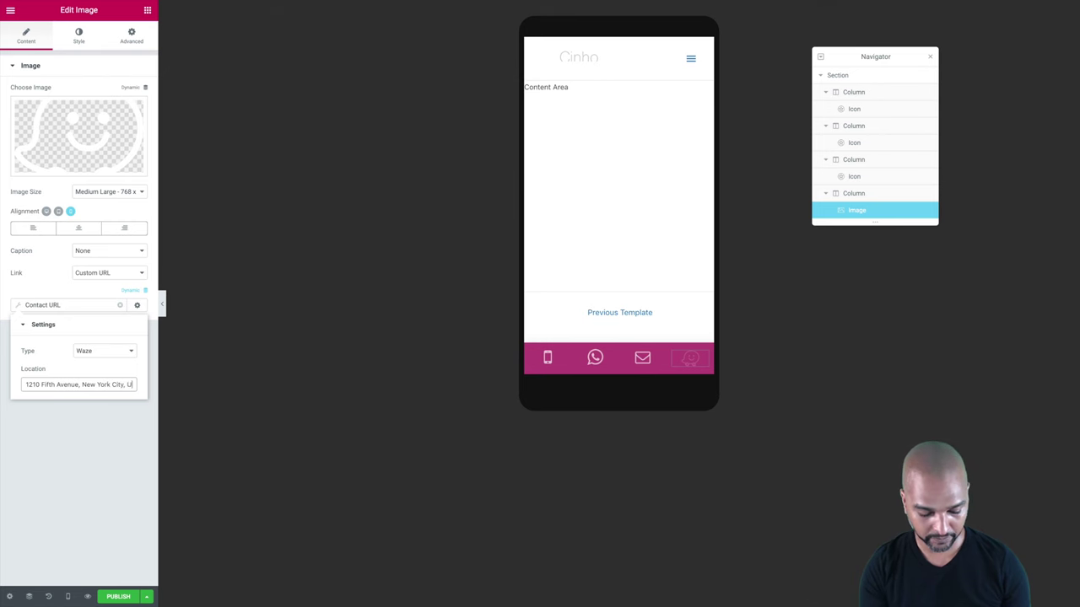
{"action": "left_click", "coordinate": [78, 473]}
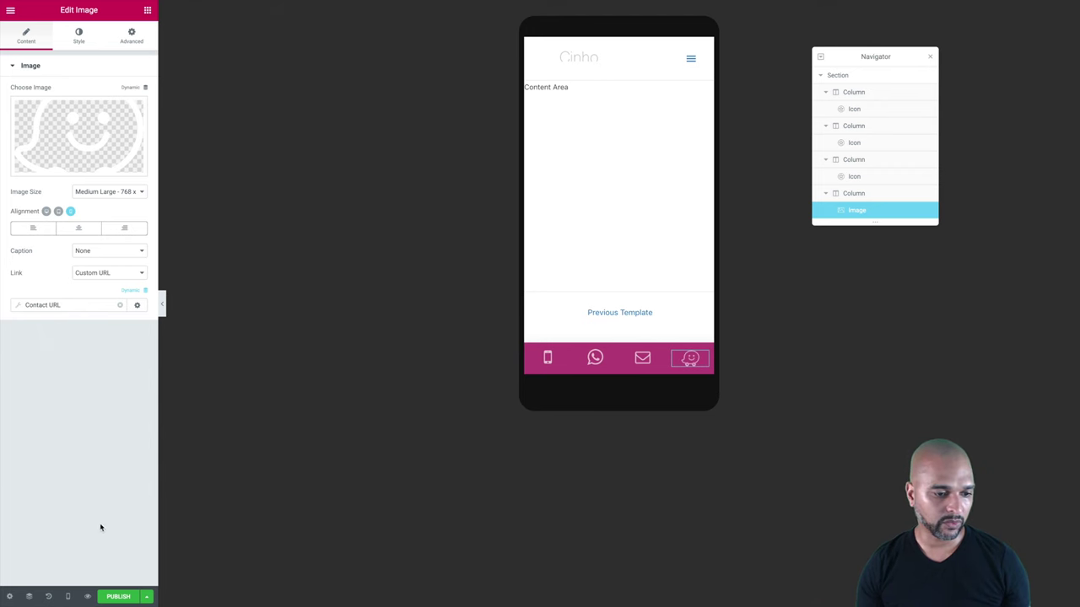
{"action": "scroll", "coordinate": [574, 268], "scroll_direction": "down", "scroll_amount": 1}
{"action": "scroll", "coordinate": [573, 269], "scroll_direction": "up", "scroll_amount": 1}
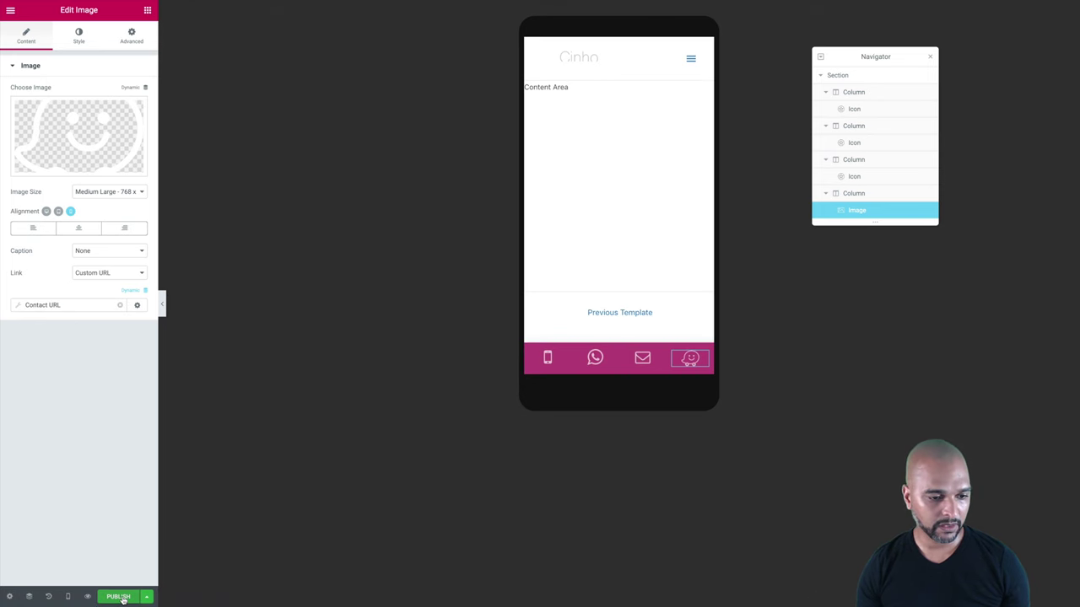
Step: Publish the popup on the Entire Site with an On Page Load trigger after 1 second
{"action": "left_click", "coordinate": [118, 598]}
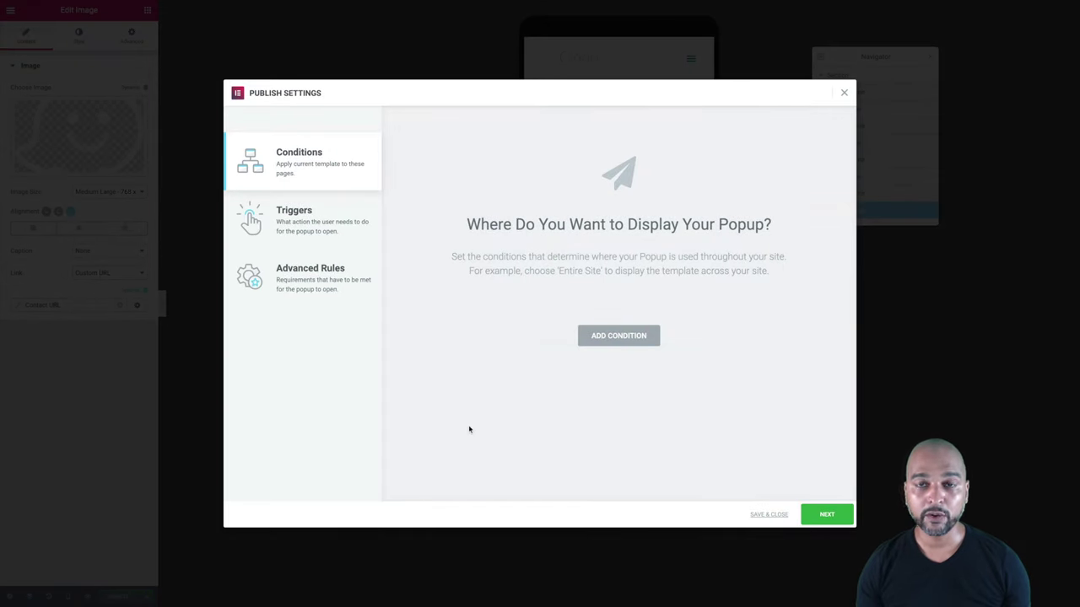
{"action": "left_click", "coordinate": [609, 335]}
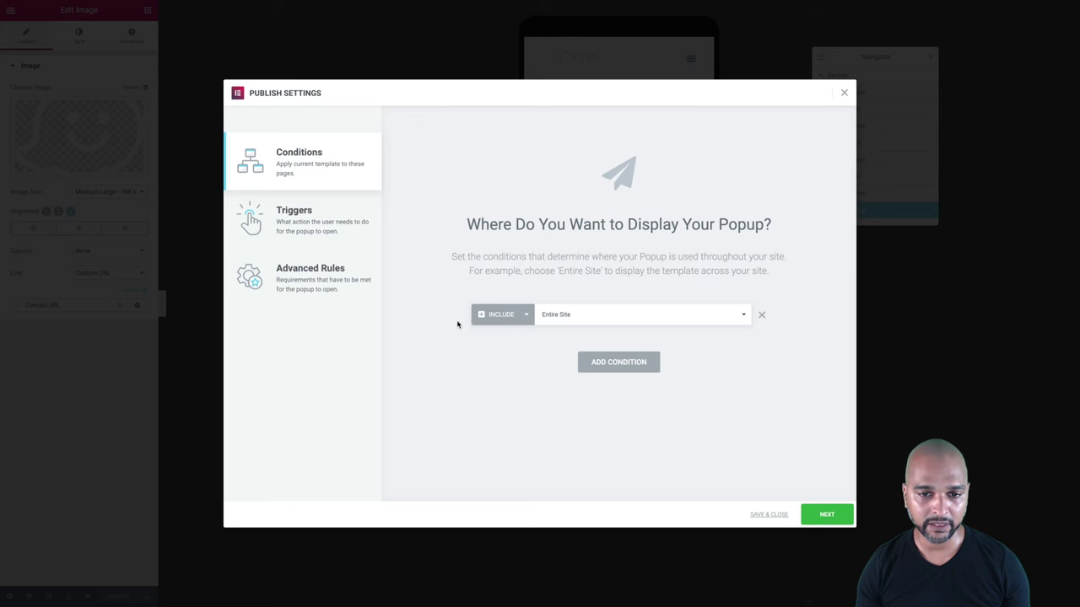
{"action": "left_click", "coordinate": [820, 517]}
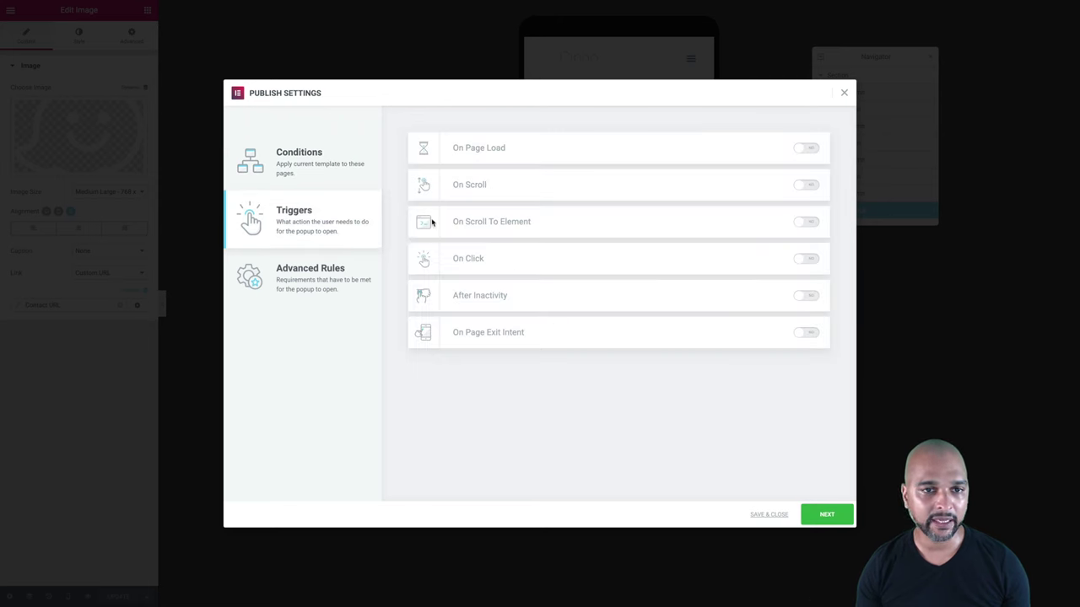
{"action": "left_click", "coordinate": [806, 147]}
{"action": "left_click", "coordinate": [637, 148]}
{"action": "type", "text": "1"}
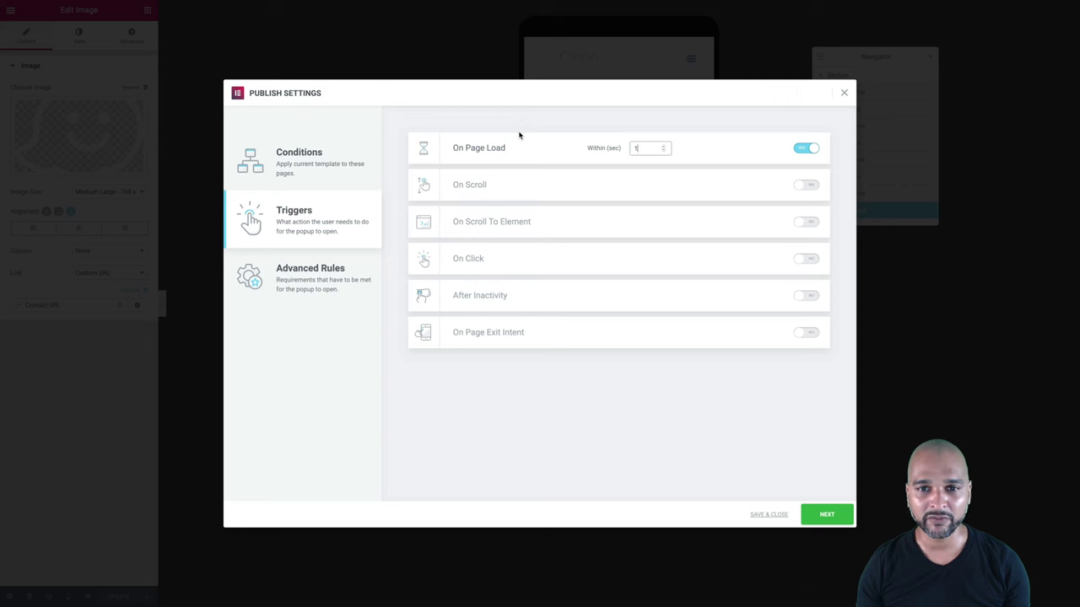
Step: Restrict the popup to Mobile devices only, removing Desktop and Tablet, then Save & Close
{"action": "left_click", "coordinate": [826, 517]}
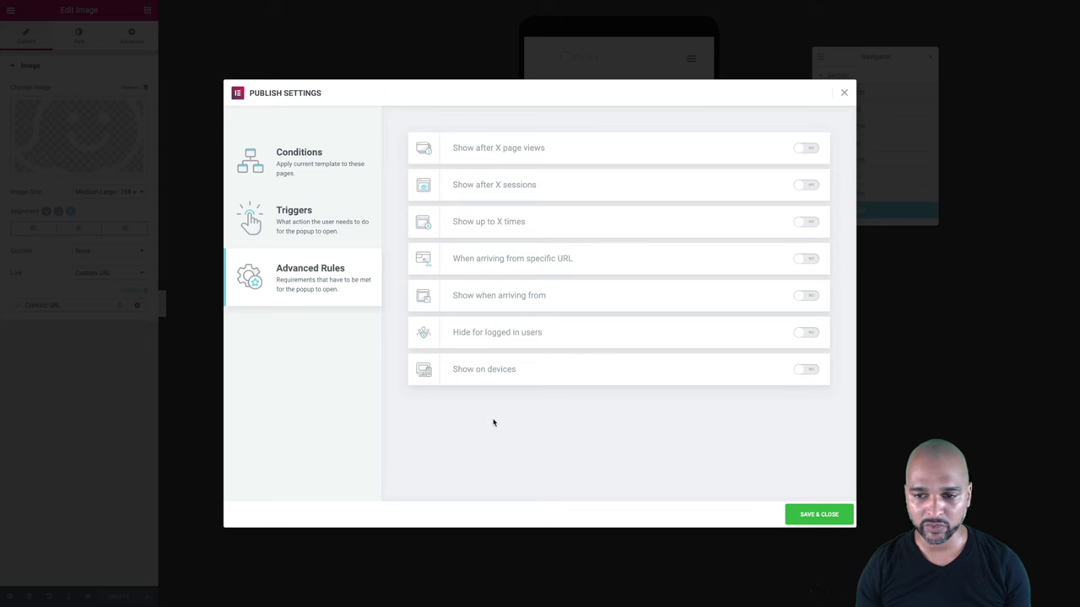
{"action": "left_click", "coordinate": [805, 370]}
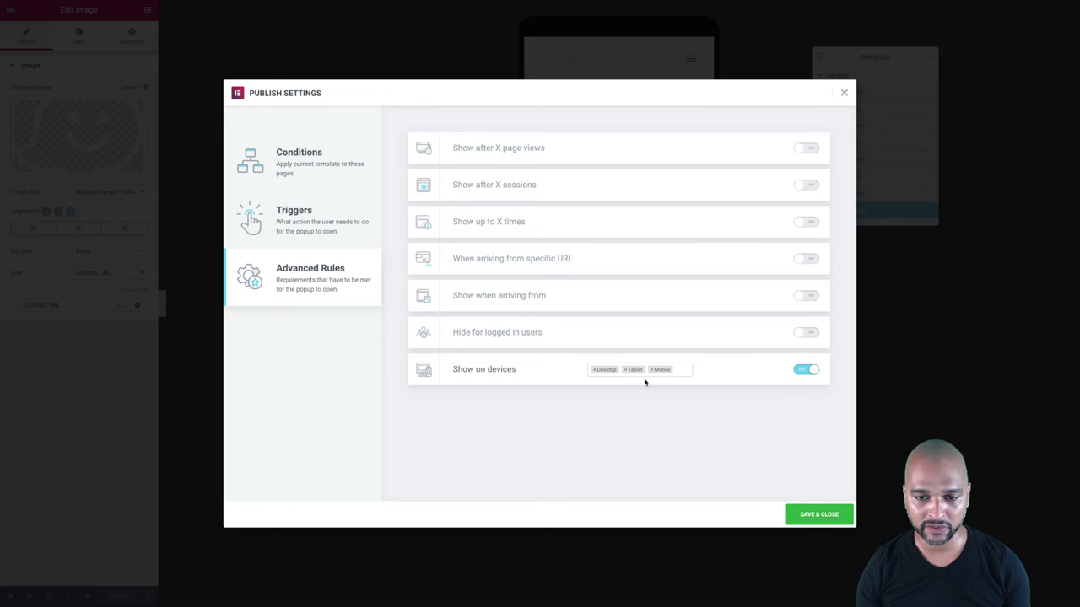
{"action": "left_click", "coordinate": [595, 371]}
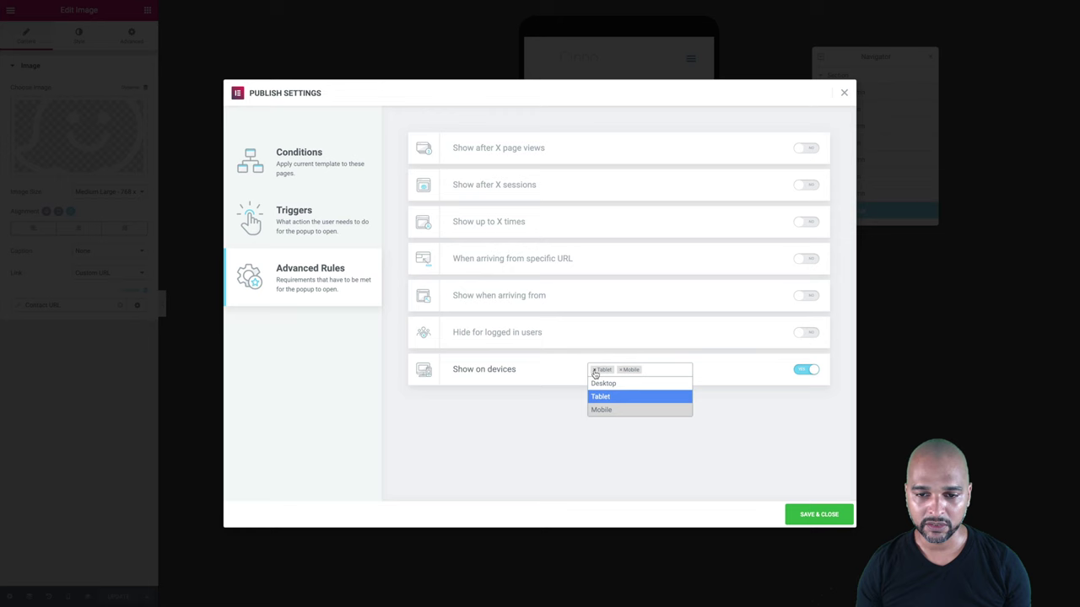
{"action": "left_click", "coordinate": [594, 371]}
{"action": "left_click", "coordinate": [535, 428]}
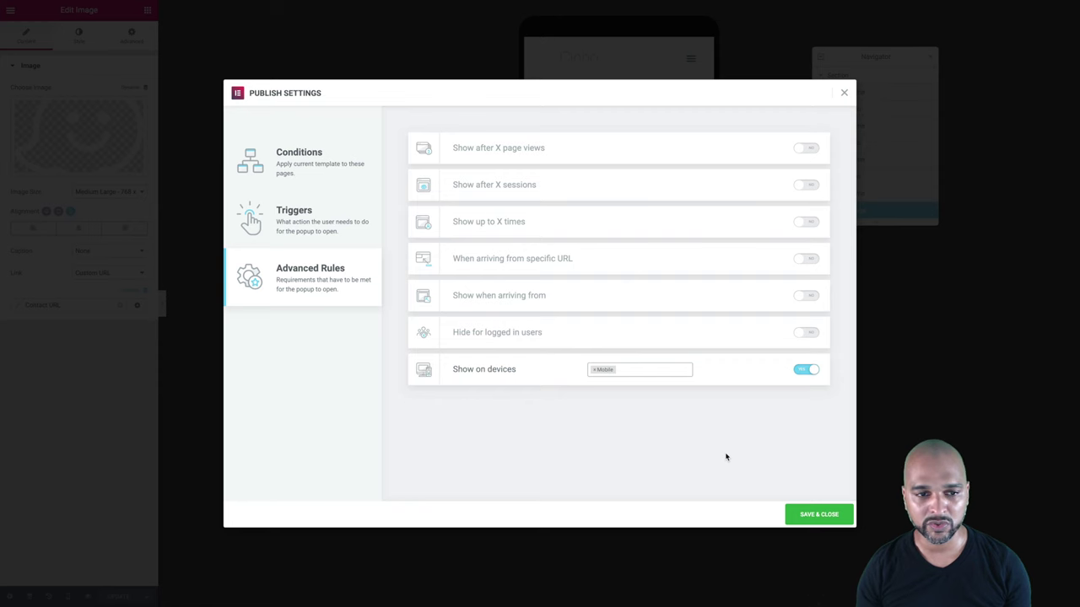
{"action": "left_click", "coordinate": [817, 522]}
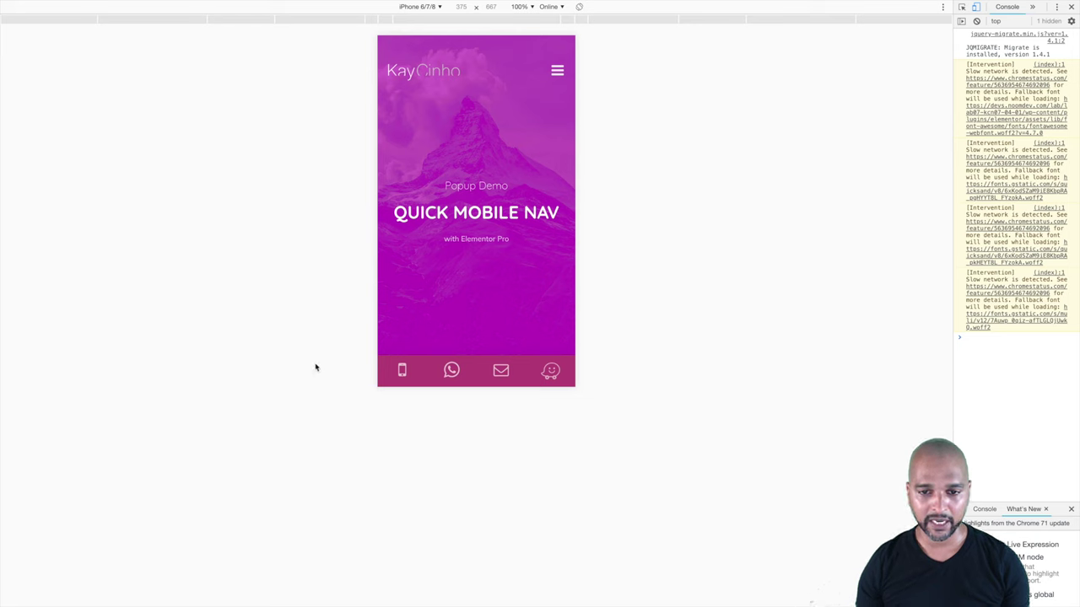
Step: Test the phone, WhatsApp, mail and Waze bar links, dismissing FaceTime and the Keep in Touch popup
{"action": "left_click", "coordinate": [402, 371]}
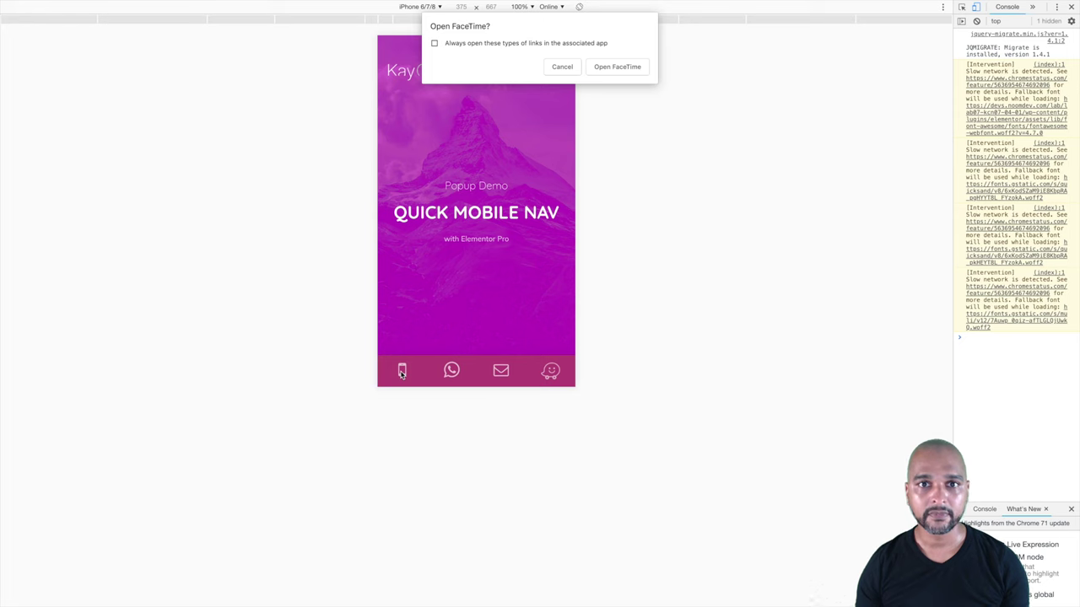
{"action": "left_click", "coordinate": [561, 67]}
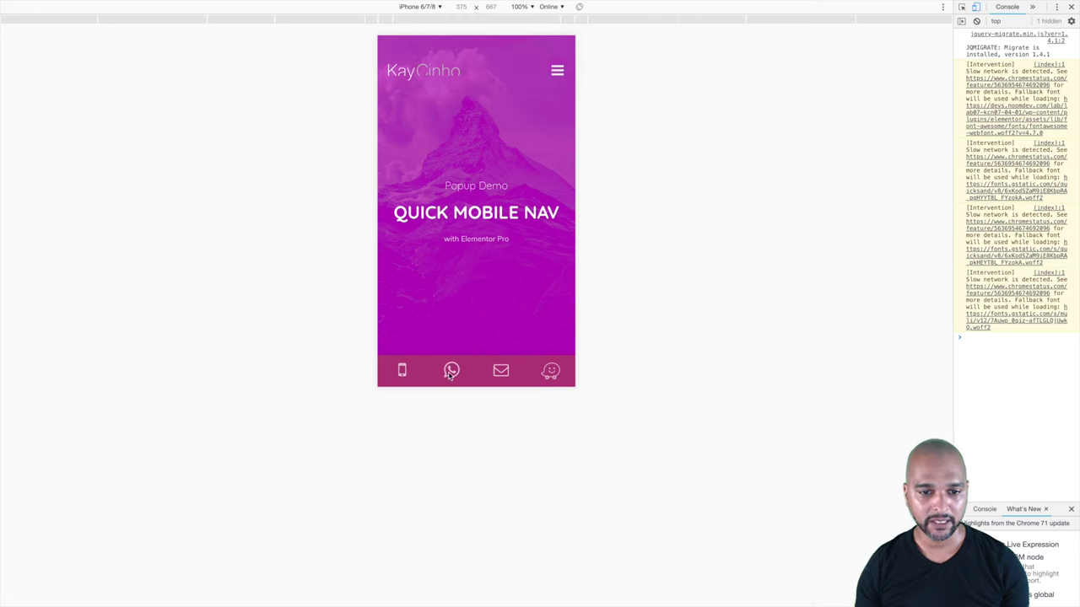
{"action": "left_click", "coordinate": [450, 372]}
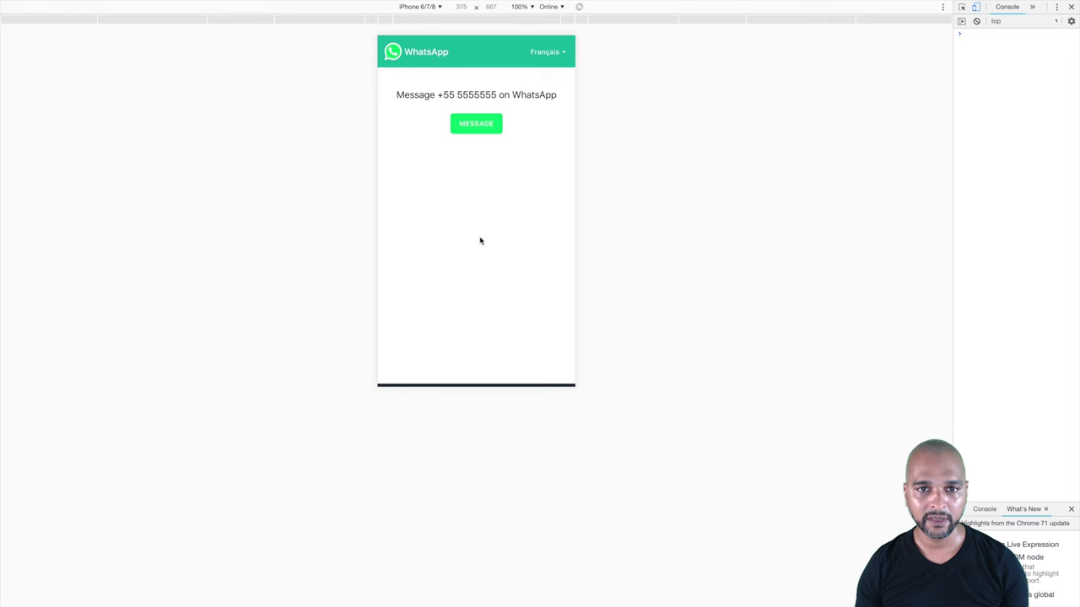
{"action": "key", "text": "alt+Left"}
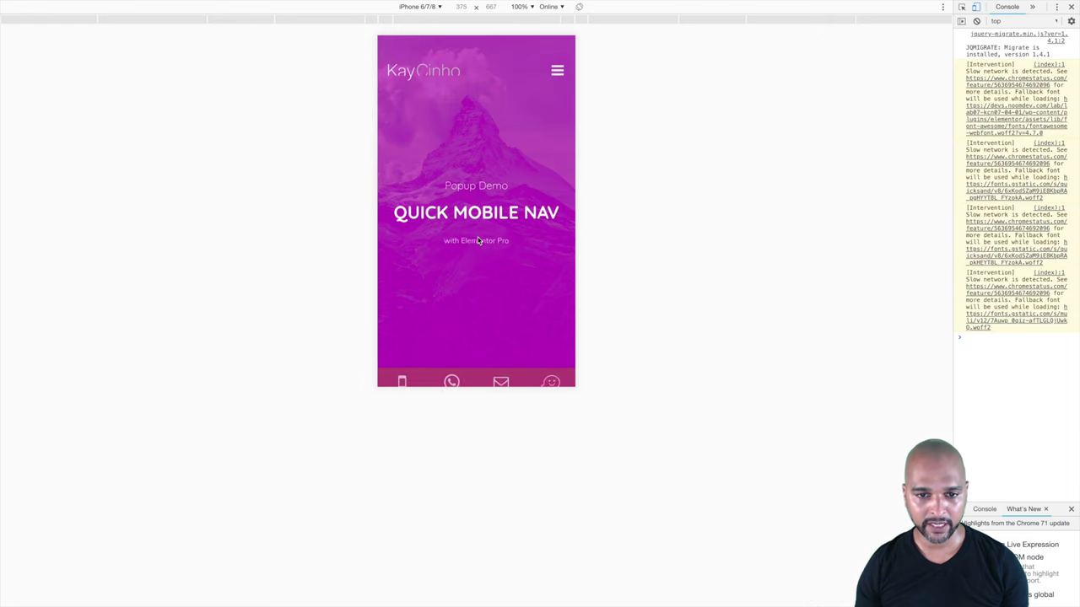
{"action": "left_click", "coordinate": [500, 369]}
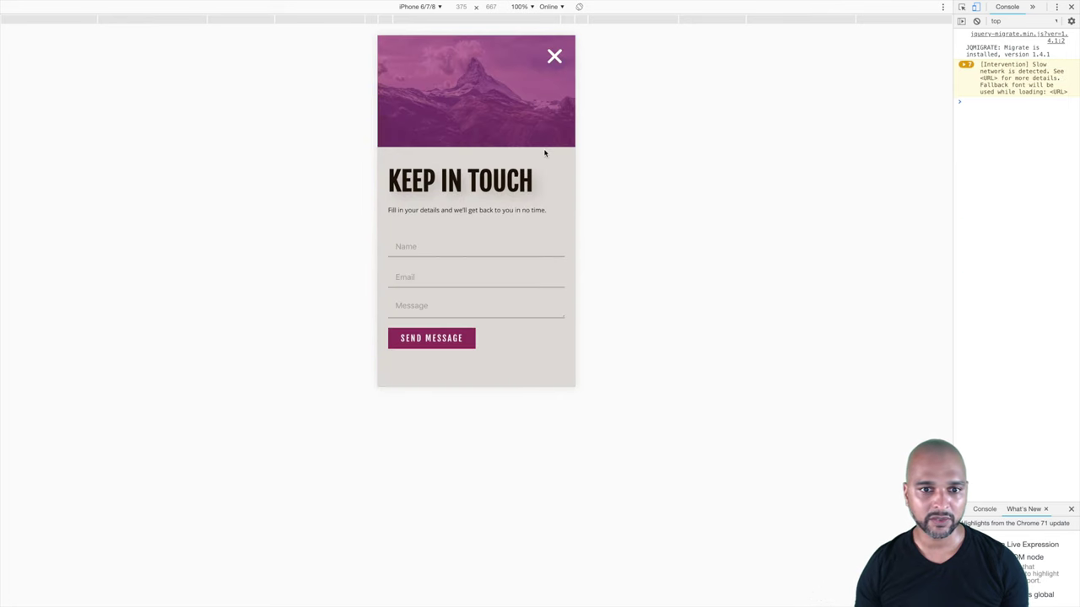
{"action": "left_click", "coordinate": [555, 61]}
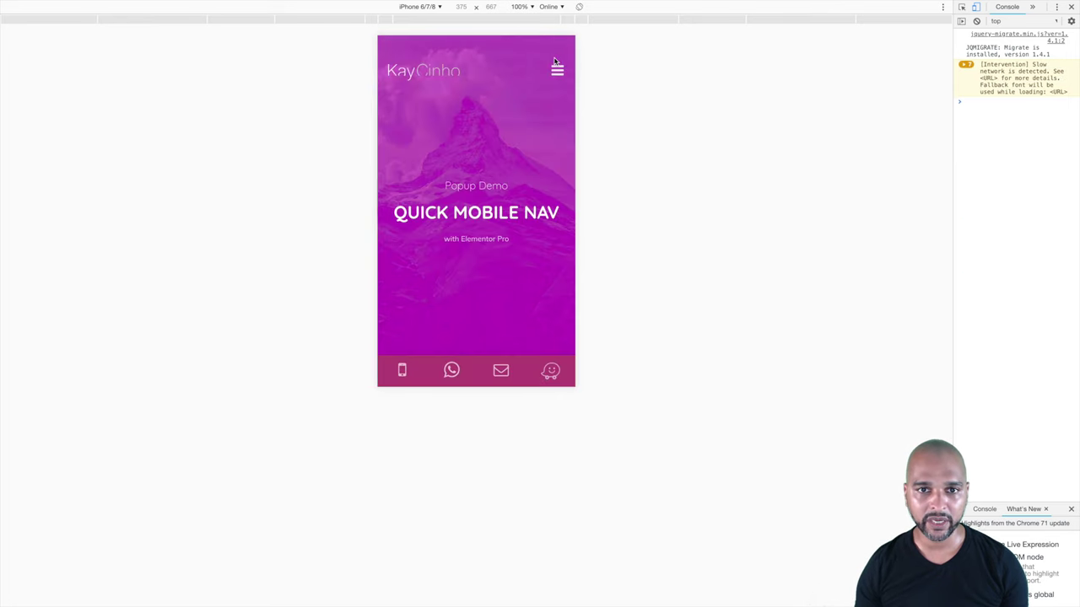
{"action": "left_click", "coordinate": [550, 374]}
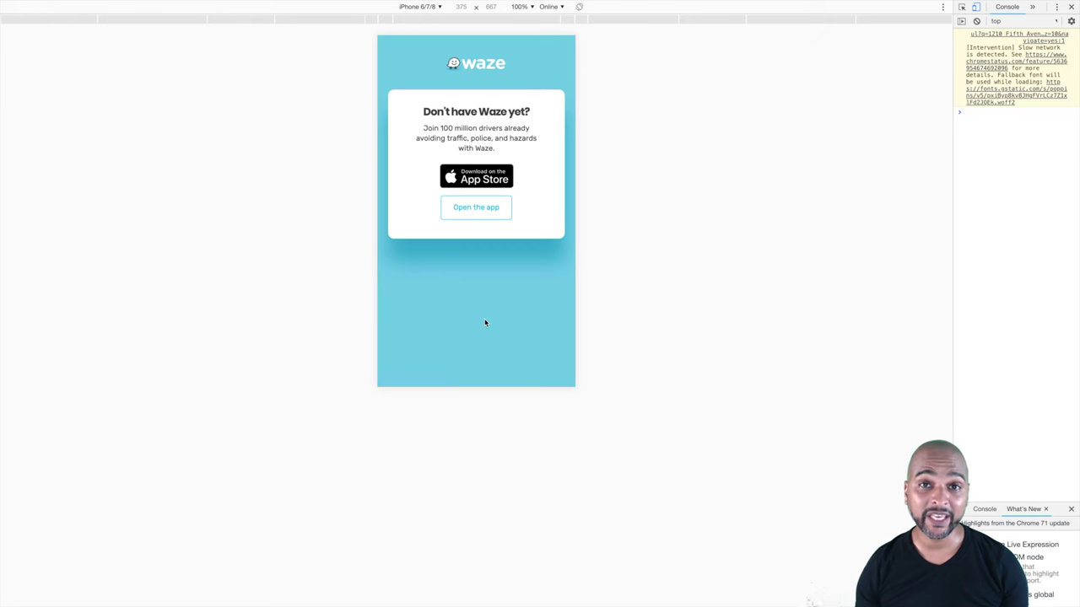
{"action": "key", "text": "super+r"}
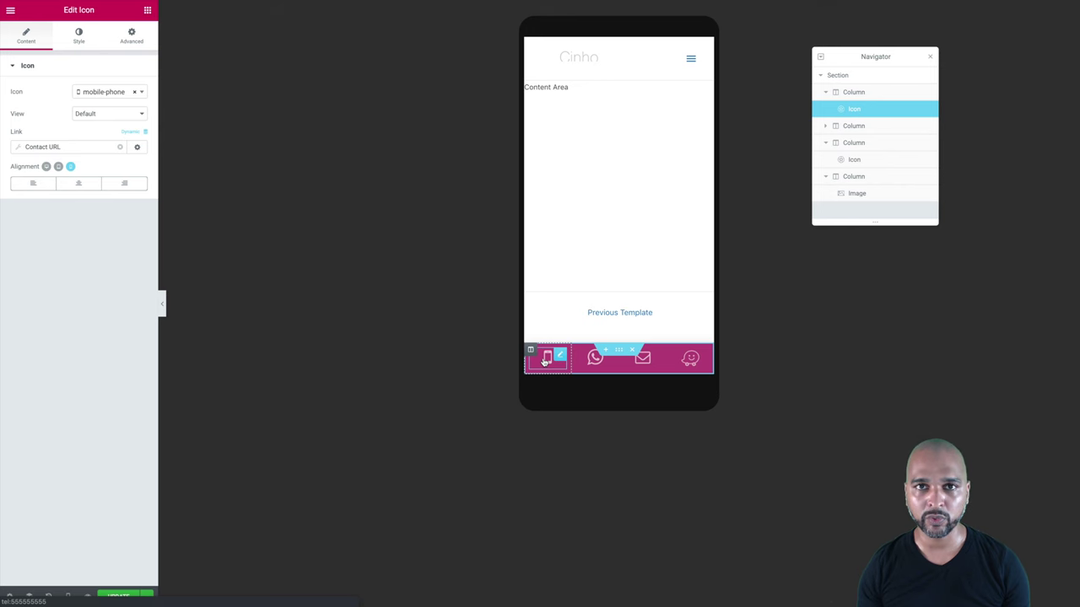
Step: Delete the WhatsApp, mail and Waze icons from the bottom bar
{"action": "right_click", "coordinate": [593, 361]}
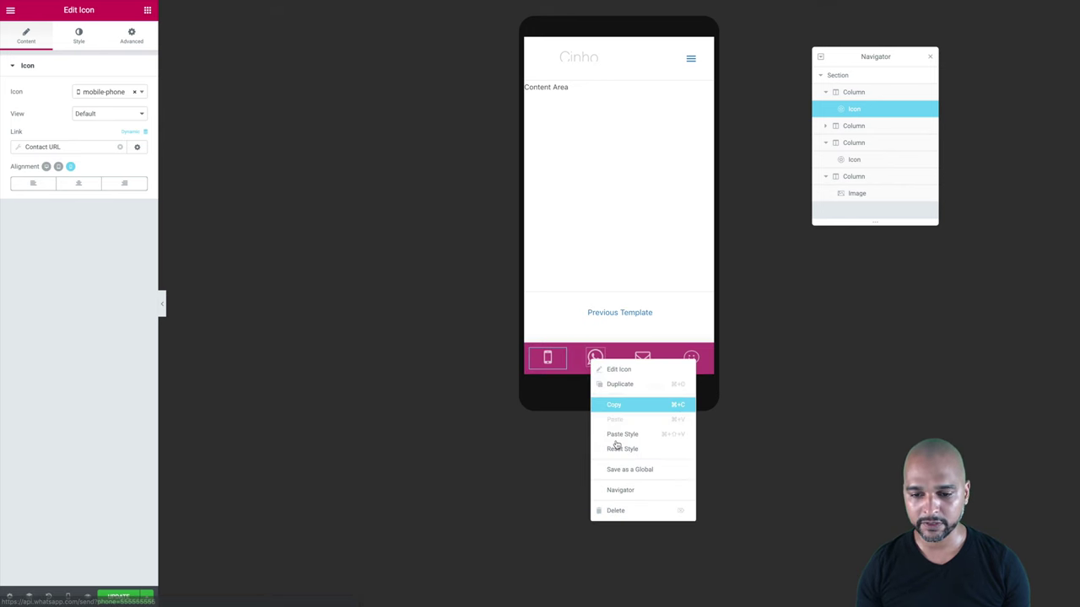
{"action": "left_click", "coordinate": [615, 511]}
{"action": "right_click", "coordinate": [640, 358]}
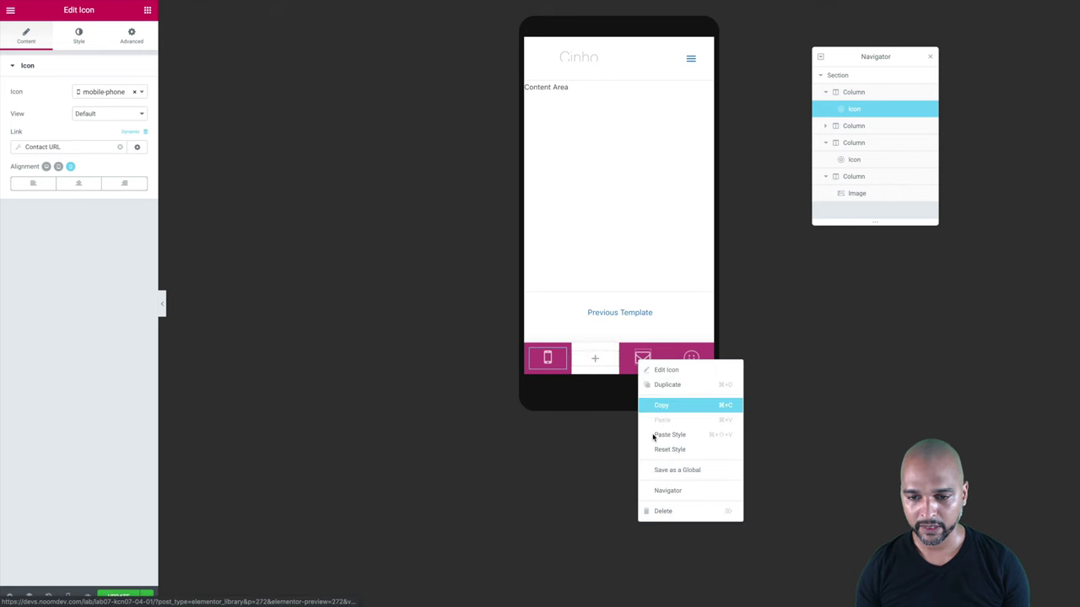
{"action": "left_click", "coordinate": [660, 512]}
{"action": "right_click", "coordinate": [695, 356]}
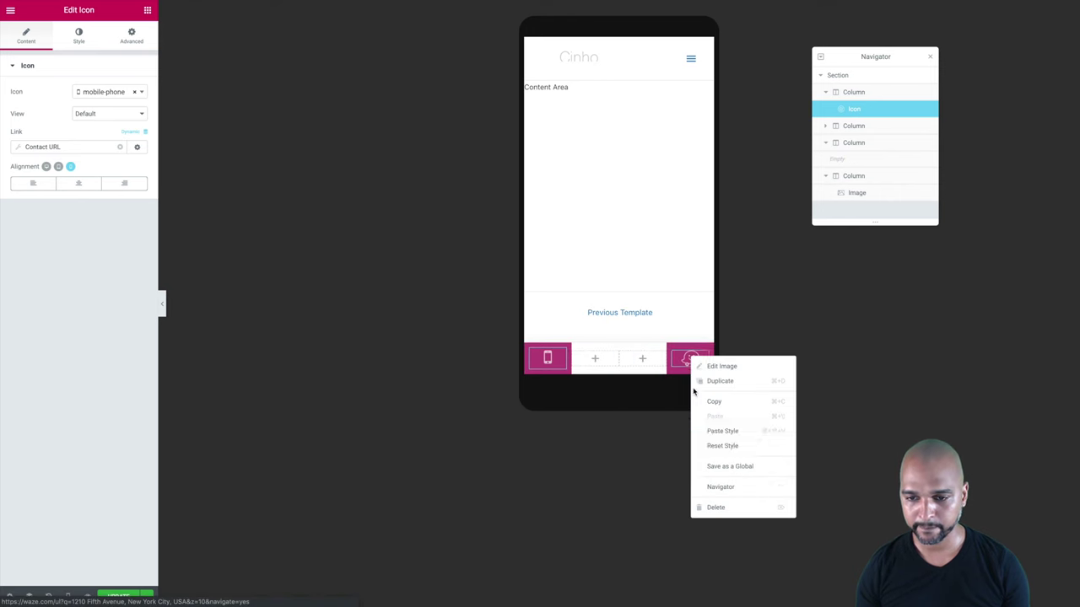
{"action": "left_click", "coordinate": [711, 511]}
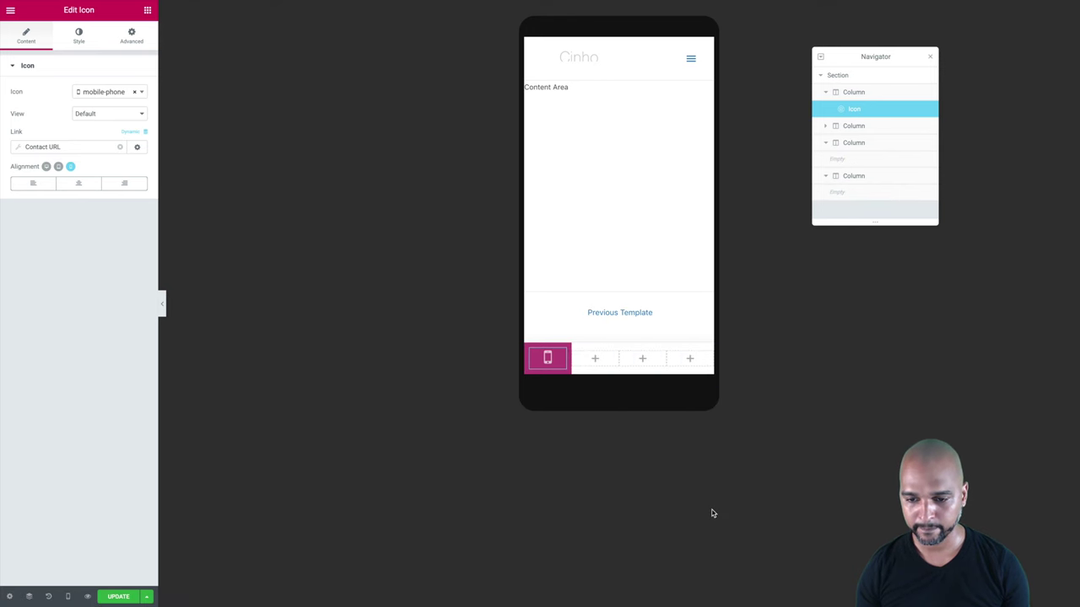
Step: Clear the phone column's magenta background colour so it becomes transparent
{"action": "left_click", "coordinate": [531, 352]}
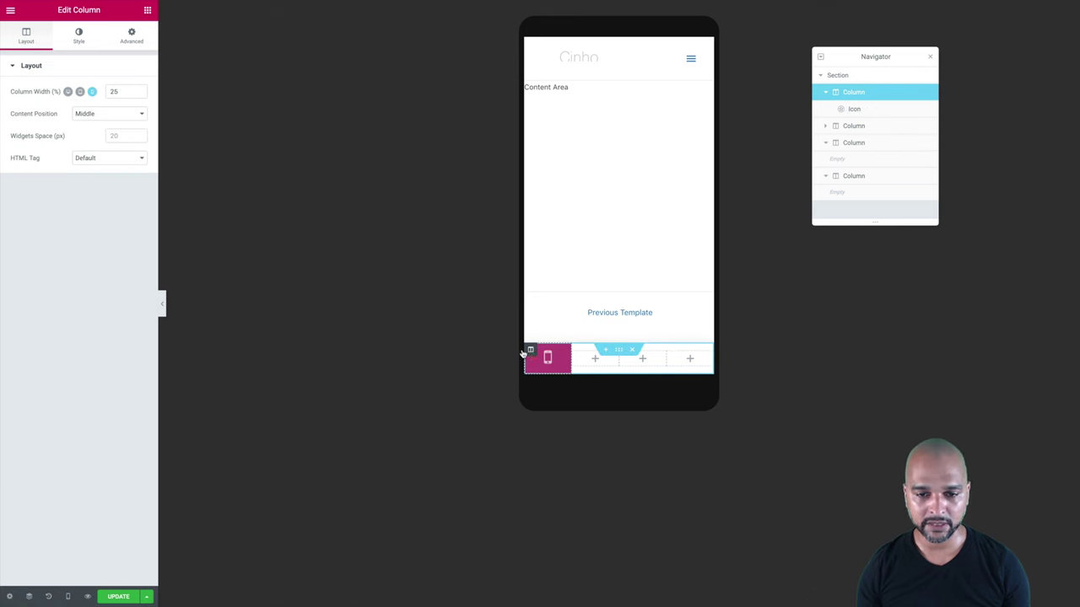
{"action": "left_click", "coordinate": [74, 37]}
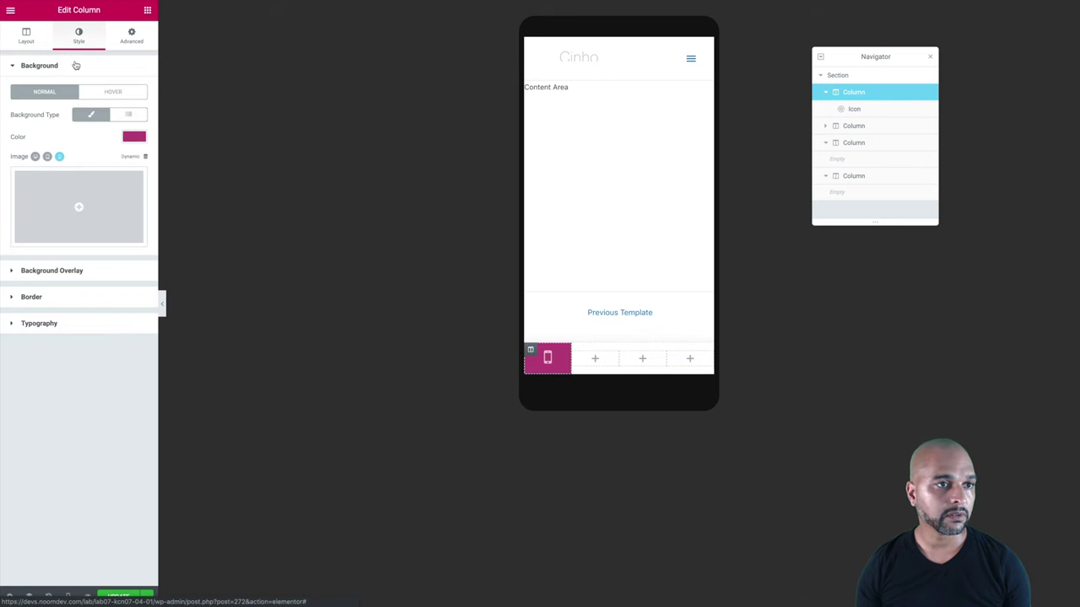
{"action": "left_click", "coordinate": [132, 137]}
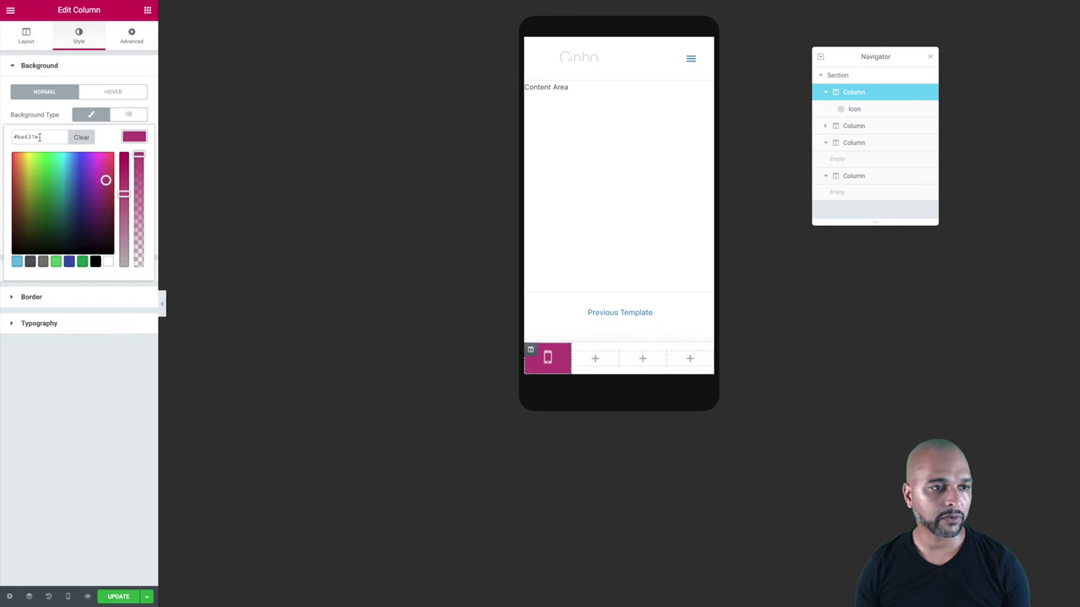
{"action": "left_click", "coordinate": [82, 138]}
{"action": "left_click", "coordinate": [77, 343]}
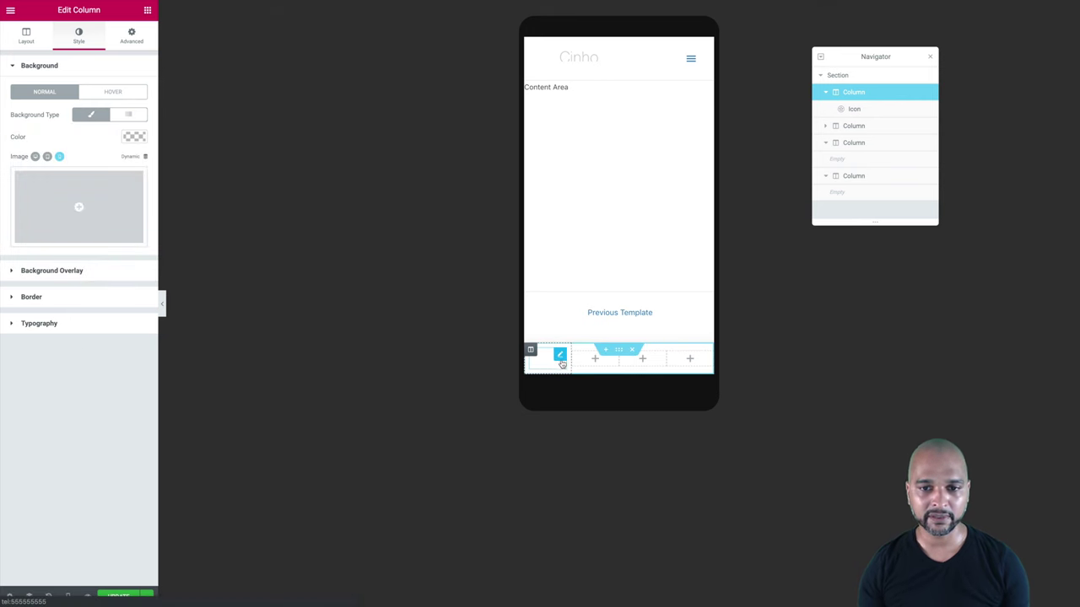
{"action": "left_click", "coordinate": [560, 356]}
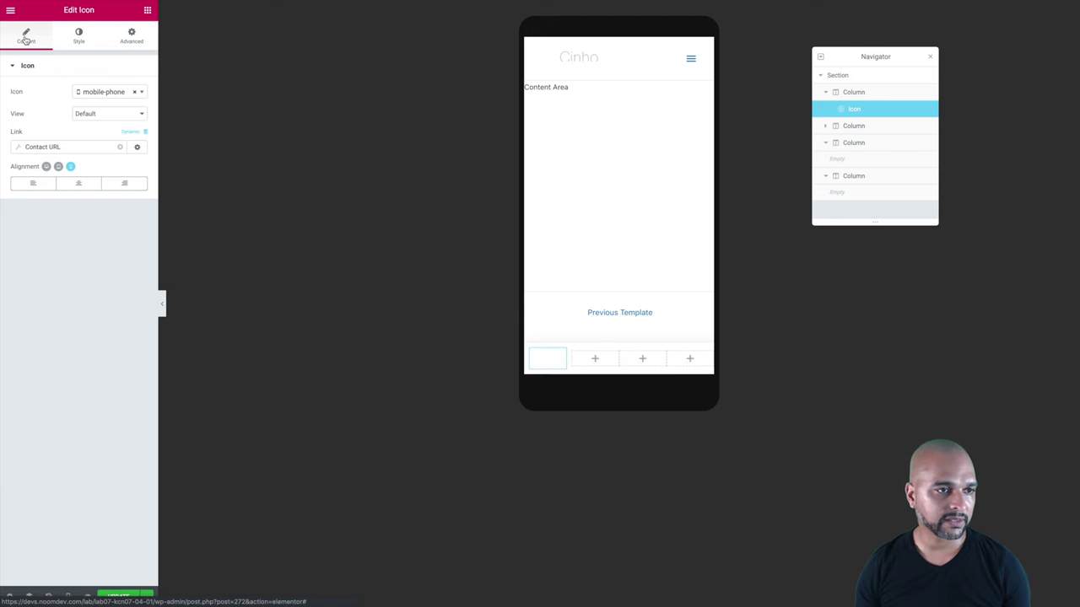
Step: Switch the phone icon to the Stacked view with a white secondary colour
{"action": "left_click", "coordinate": [93, 117]}
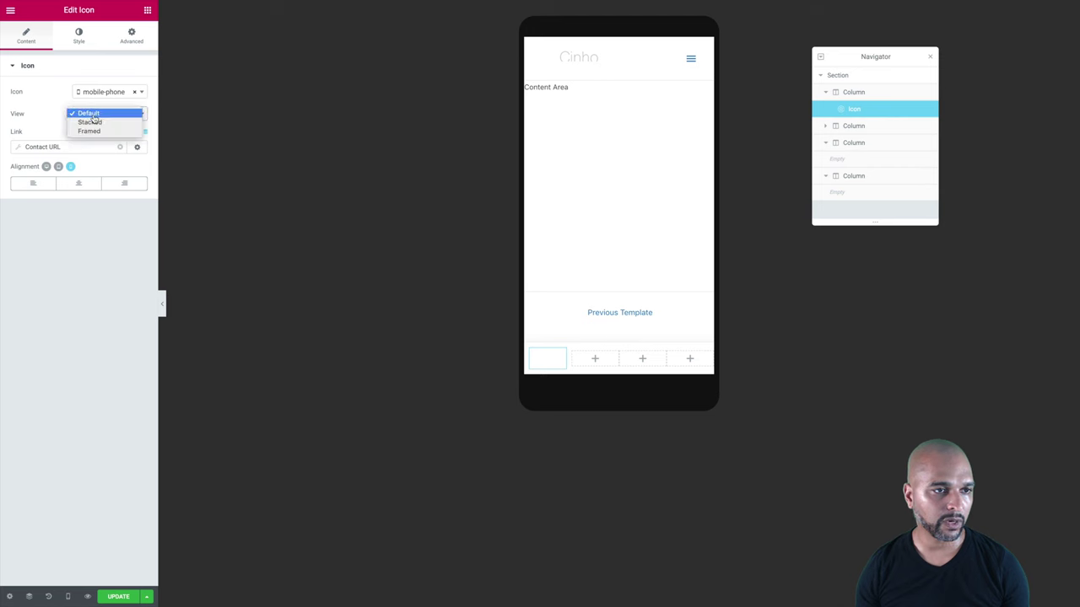
{"action": "left_click", "coordinate": [90, 122]}
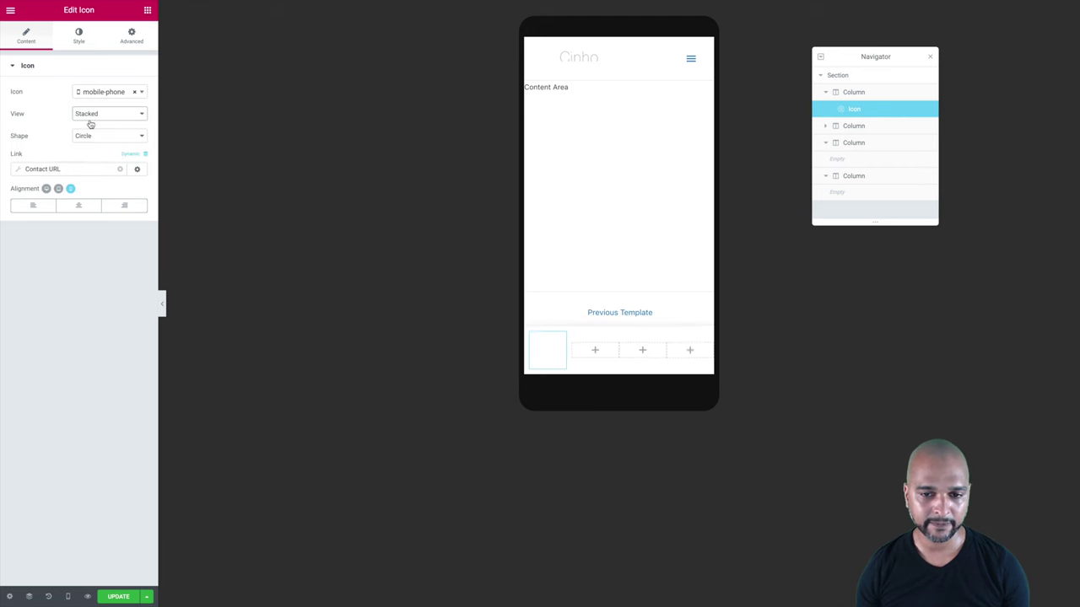
{"action": "left_click", "coordinate": [74, 40]}
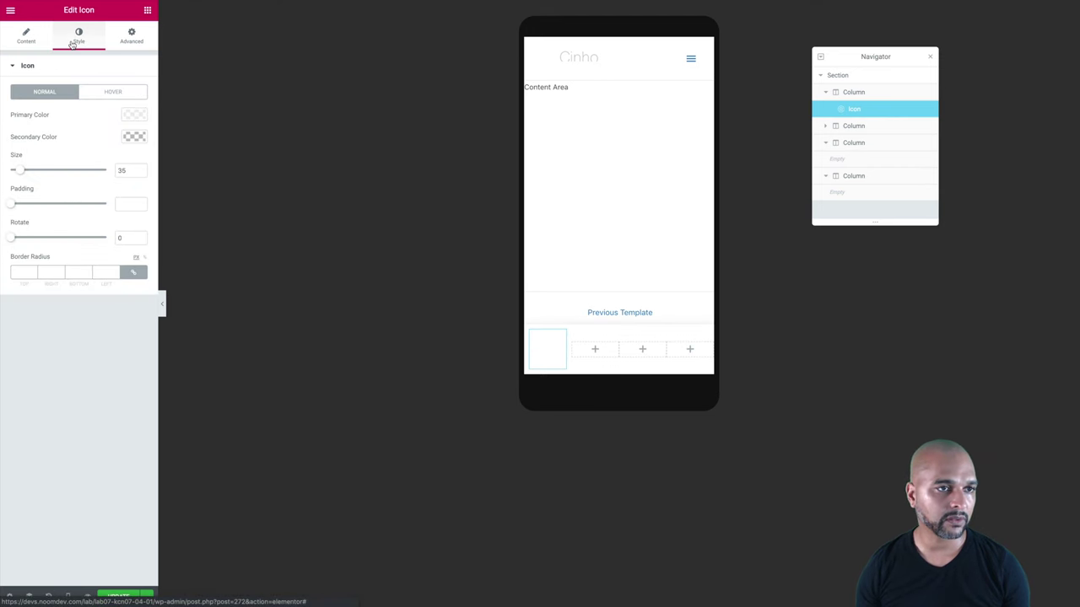
{"action": "left_click", "coordinate": [133, 138]}
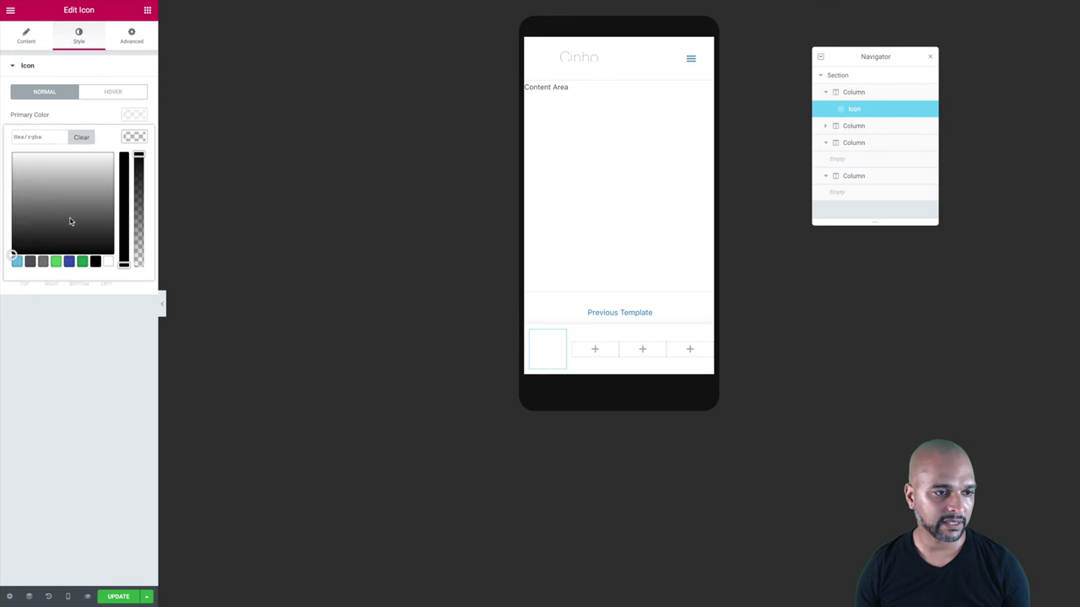
{"action": "left_click", "coordinate": [68, 263]}
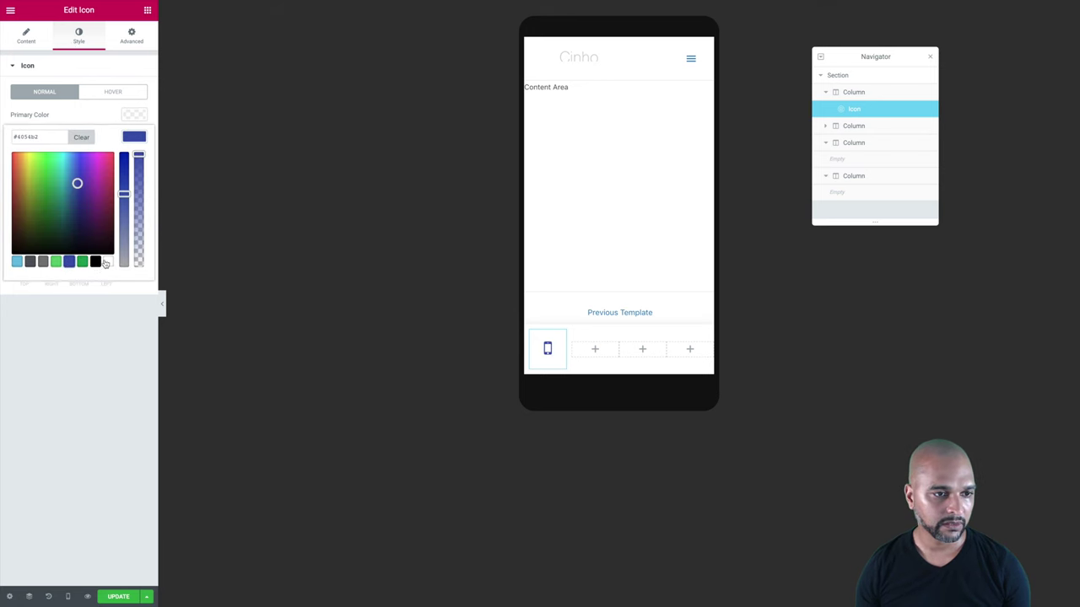
{"action": "left_click", "coordinate": [108, 265]}
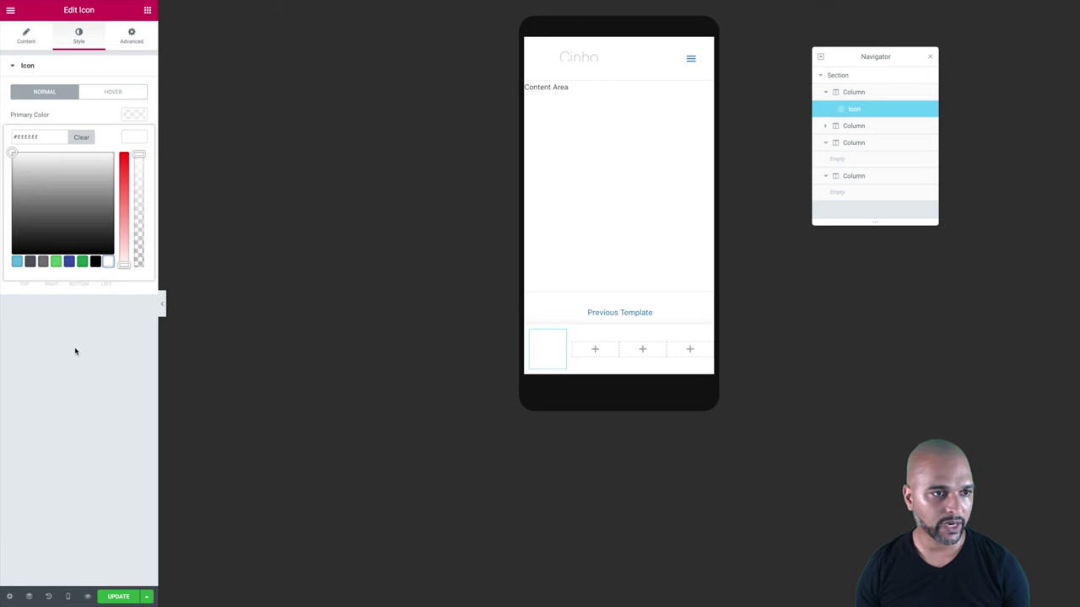
{"action": "left_click", "coordinate": [73, 344]}
Step: Set the icon's primary colour to a fully opaque deep maroon and its padding to 7
{"action": "left_click", "coordinate": [131, 115]}
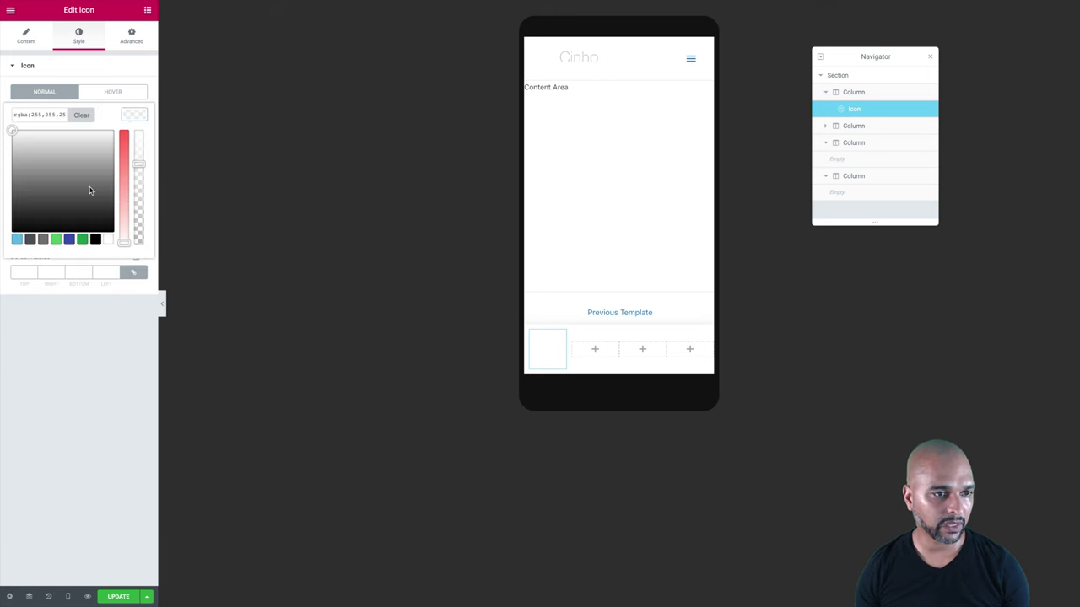
{"action": "left_click", "coordinate": [68, 239]}
{"action": "left_click", "coordinate": [107, 162]}
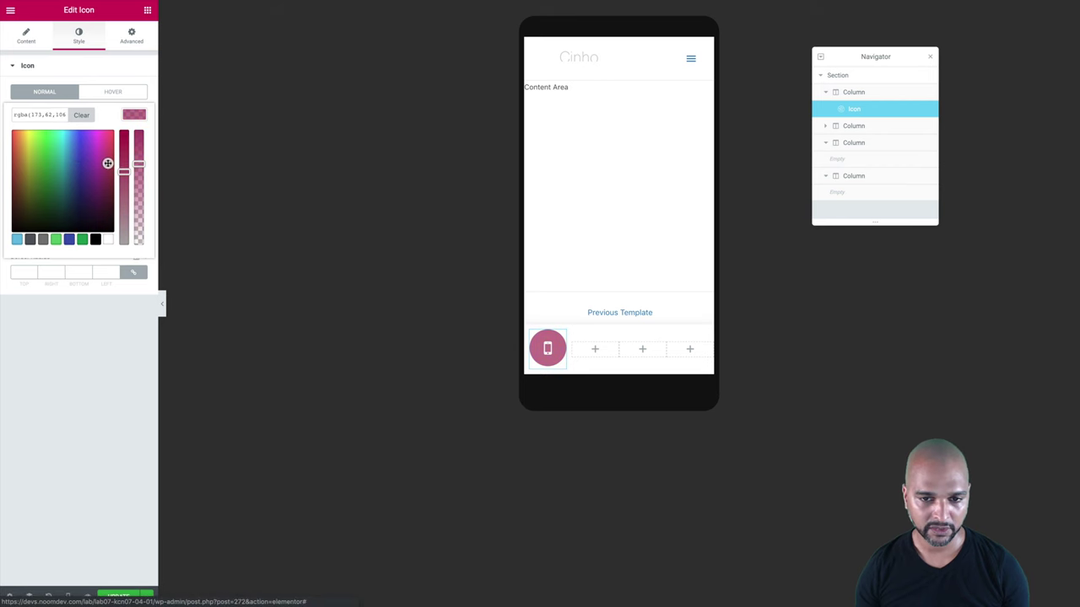
{"action": "left_click_drag", "start_coordinate": [107, 162], "coordinate": [110, 171]}
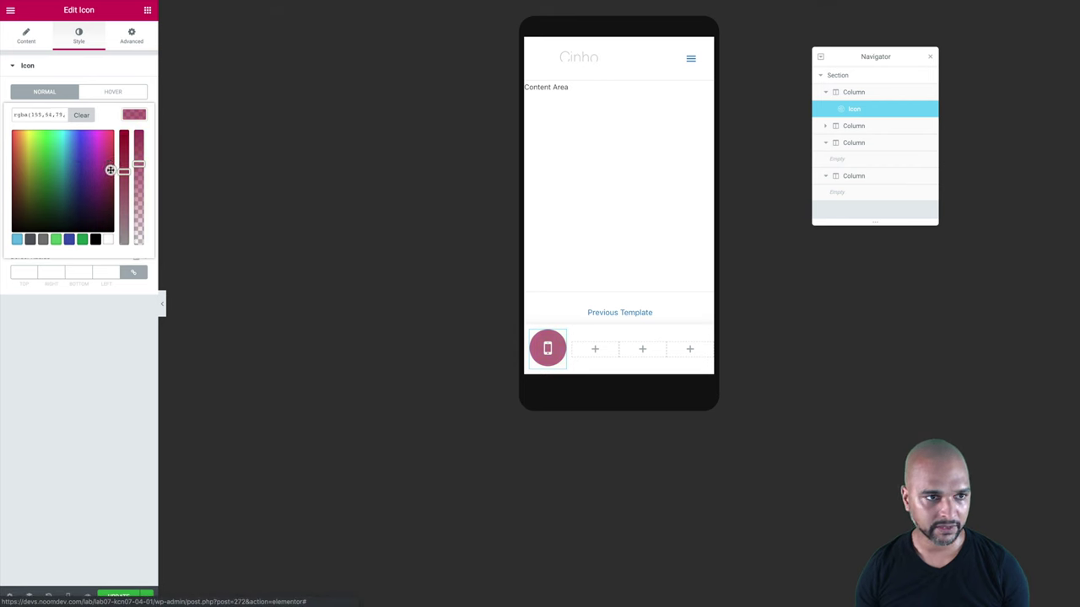
{"action": "left_click_drag", "start_coordinate": [139, 164], "coordinate": [140, 125]}
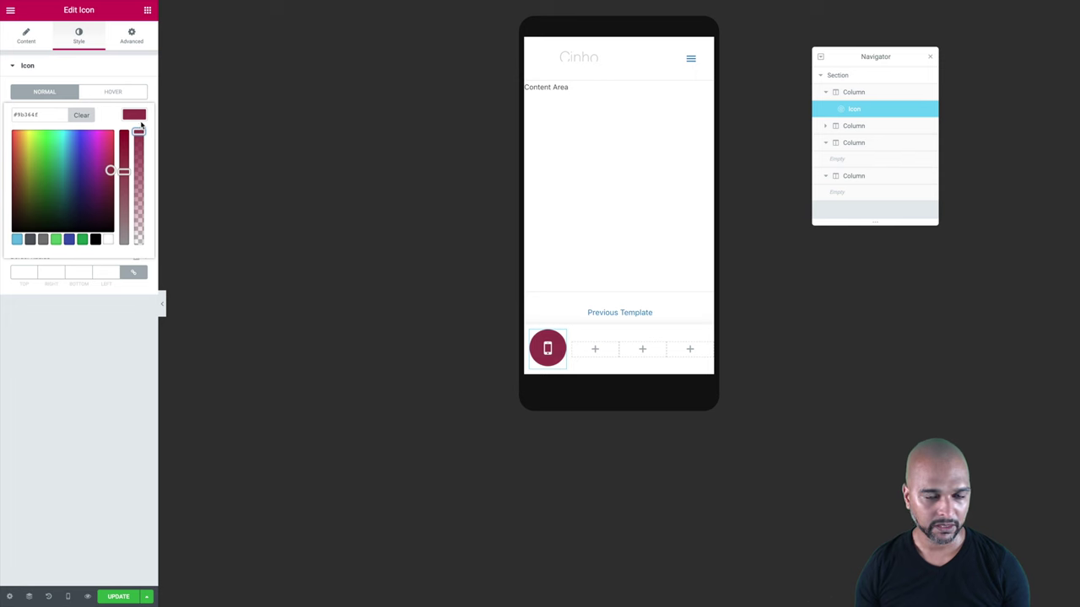
{"action": "left_click", "coordinate": [94, 369]}
{"action": "mouse_move", "coordinate": [11, 205]}
{"action": "left_mouse_down"}
{"action": "mouse_move", "coordinate": [31, 207]}
{"action": "mouse_move", "coordinate": [17, 206]}
{"action": "left_mouse_up"}
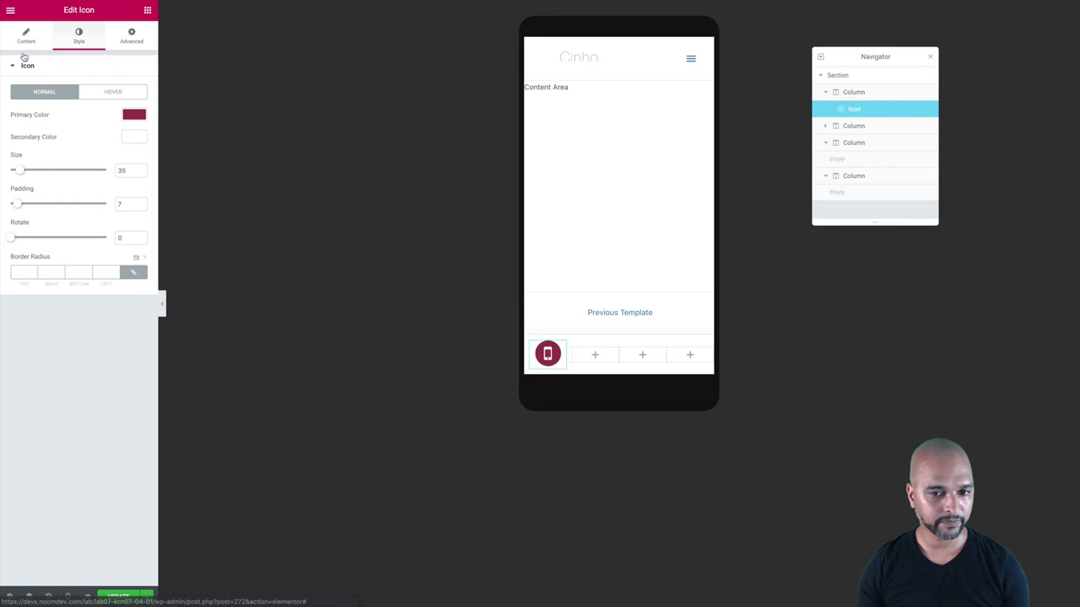
Step: Give the phone icon a Tada entrance animation, replacing an initially chosen Pulse
{"action": "left_click", "coordinate": [18, 38]}
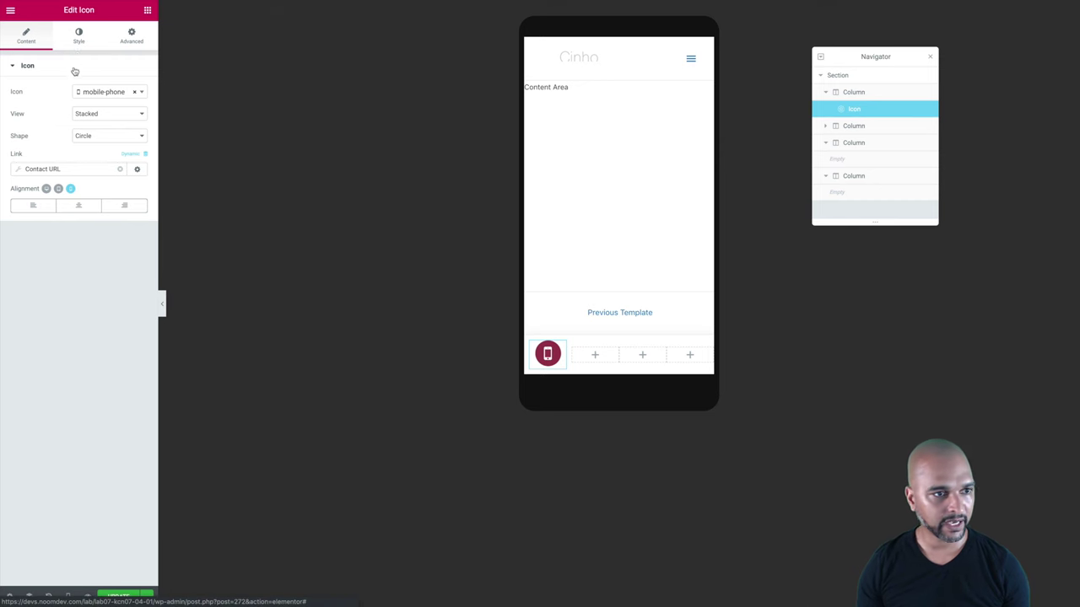
{"action": "left_click", "coordinate": [138, 48]}
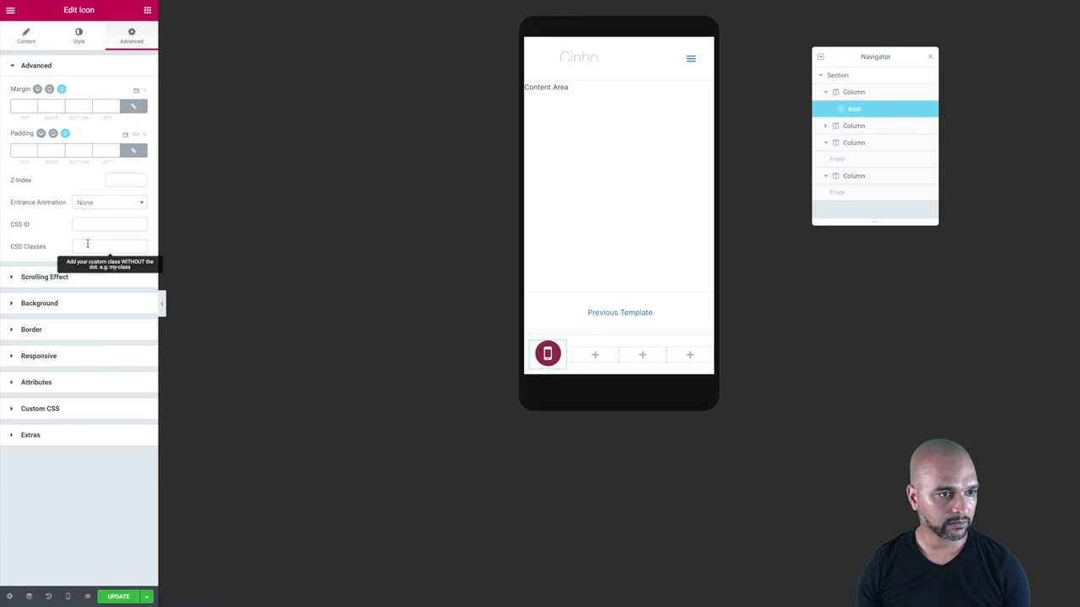
{"action": "left_click", "coordinate": [99, 208]}
{"action": "scroll", "coordinate": [94, 282], "scroll_direction": "down", "scroll_amount": 3}
{"action": "scroll", "coordinate": [94, 287], "scroll_direction": "down", "scroll_amount": 6}
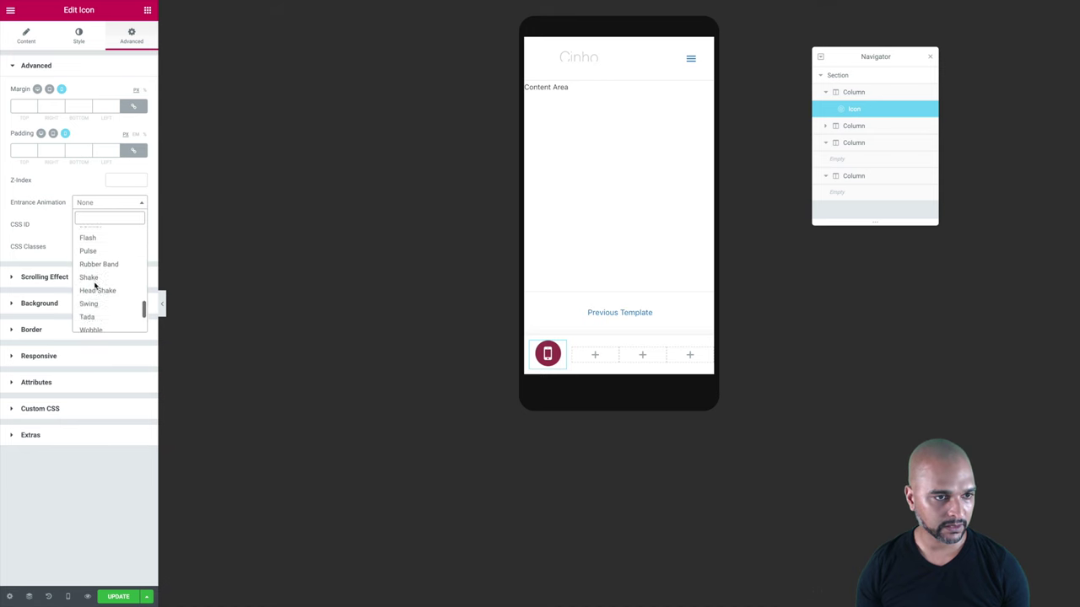
{"action": "scroll", "coordinate": [95, 287], "scroll_direction": "up", "scroll_amount": 2}
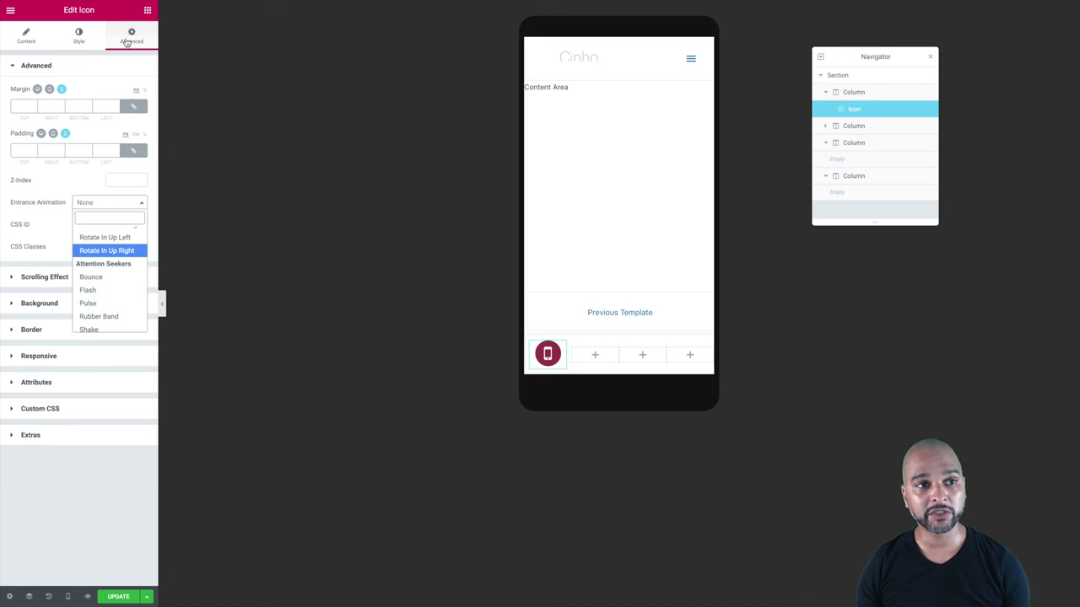
{"action": "left_click", "coordinate": [92, 304]}
{"action": "left_click", "coordinate": [87, 204]}
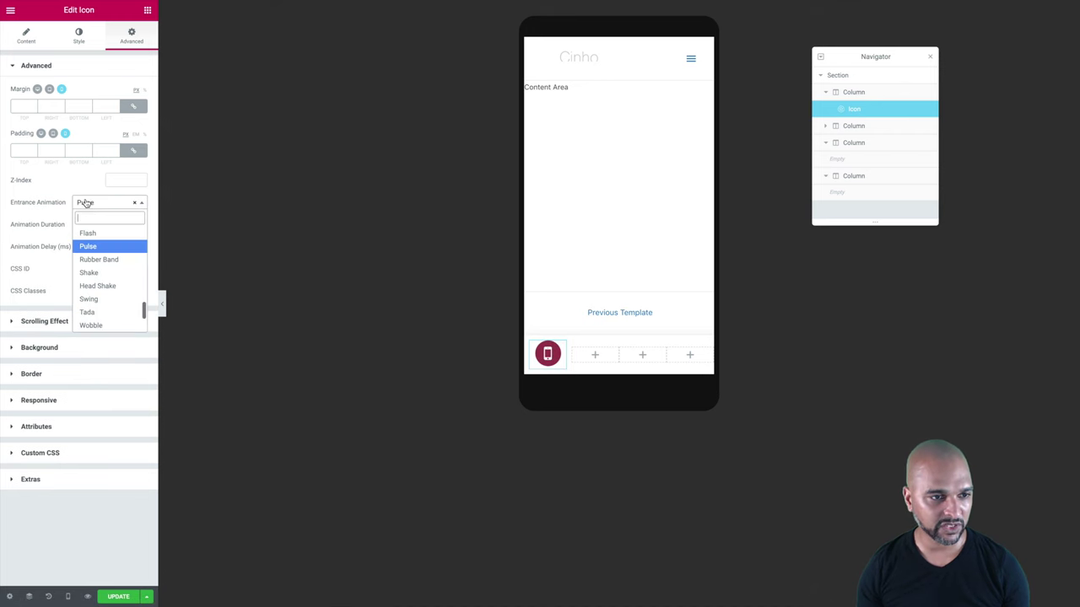
{"action": "left_click", "coordinate": [88, 312]}
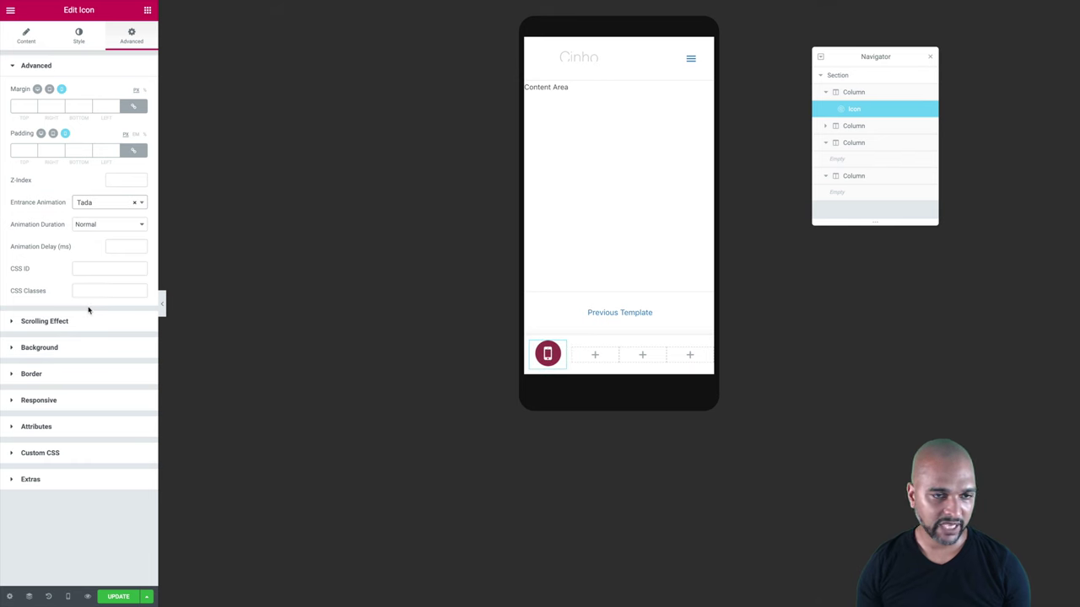
Step: Save the popup with Ctrl+S, reload the mobile page in Chrome, and return to Elementor
{"action": "key", "text": "ctrl+s"}
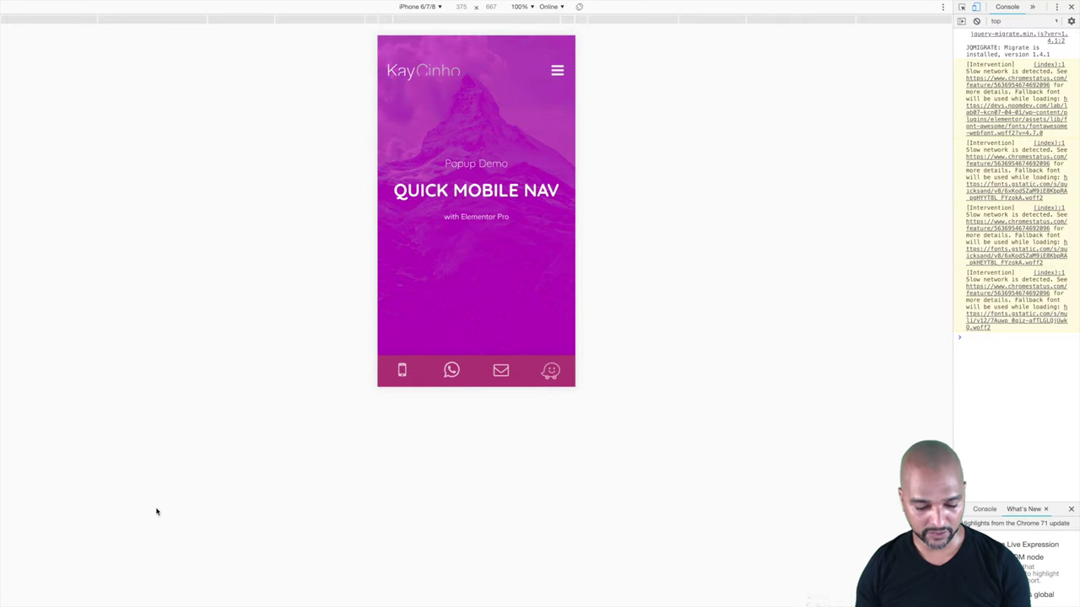
{"action": "key", "text": "ctrl+r"}
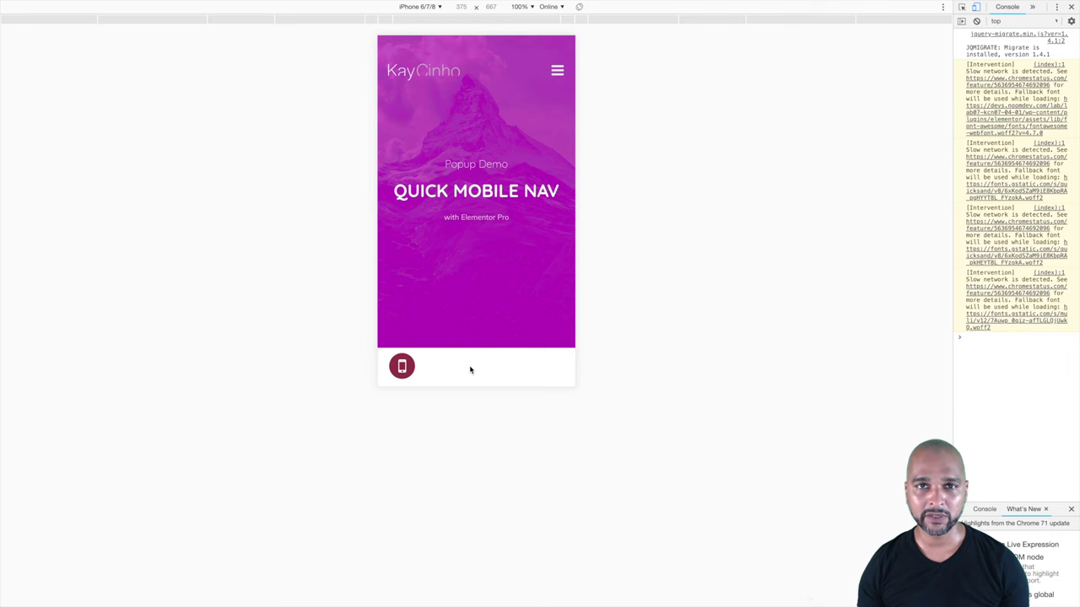
{"action": "key", "text": "ctrl+Right"}
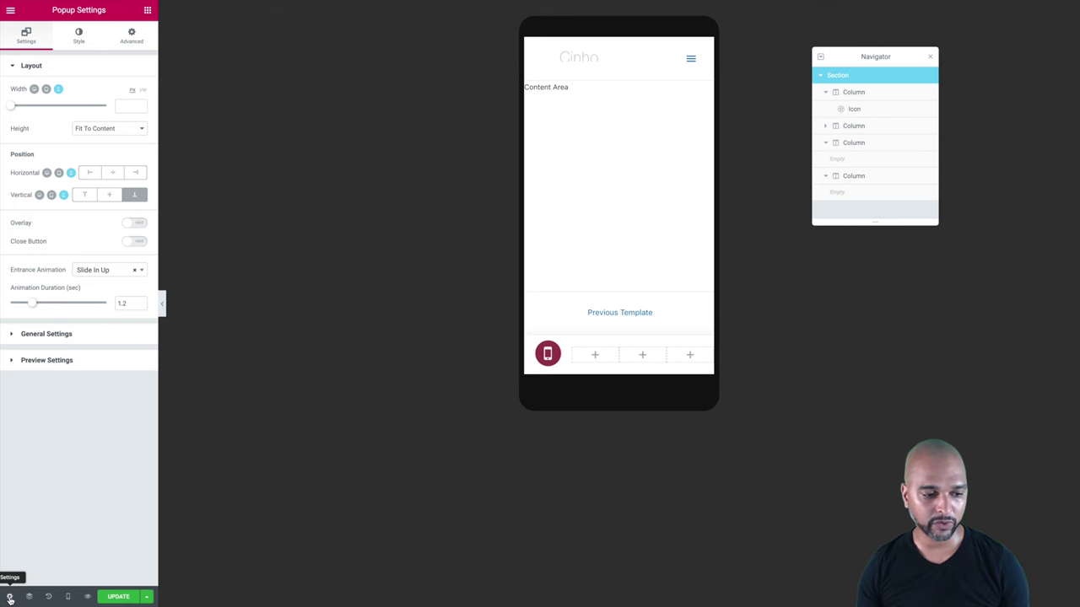
Step: Give the popup a Classic background with its colour's alpha dragged down to transparent
{"action": "left_click", "coordinate": [80, 43]}
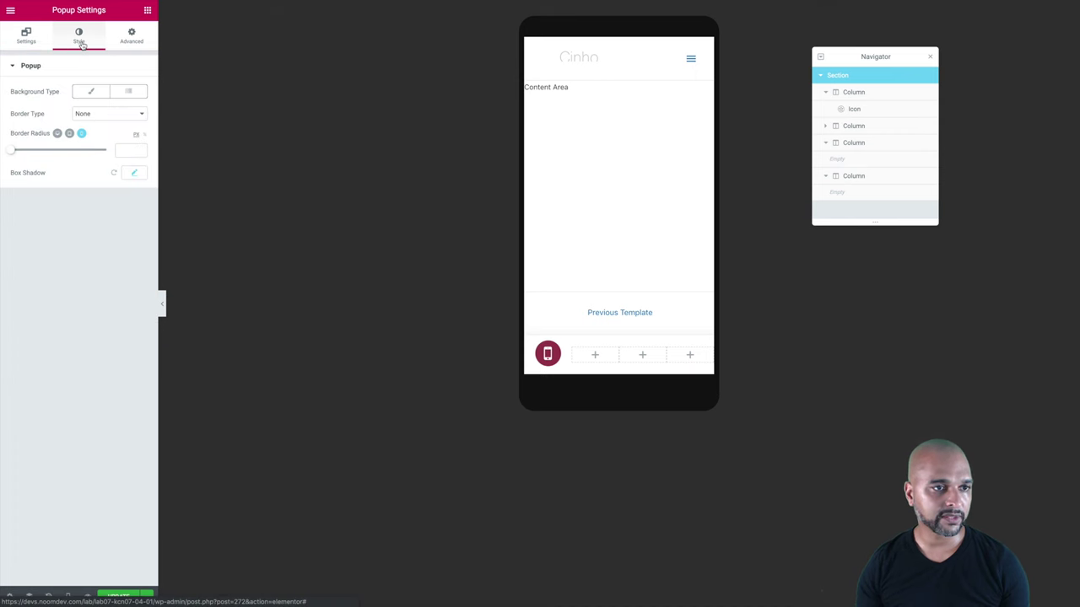
{"action": "left_click", "coordinate": [86, 93]}
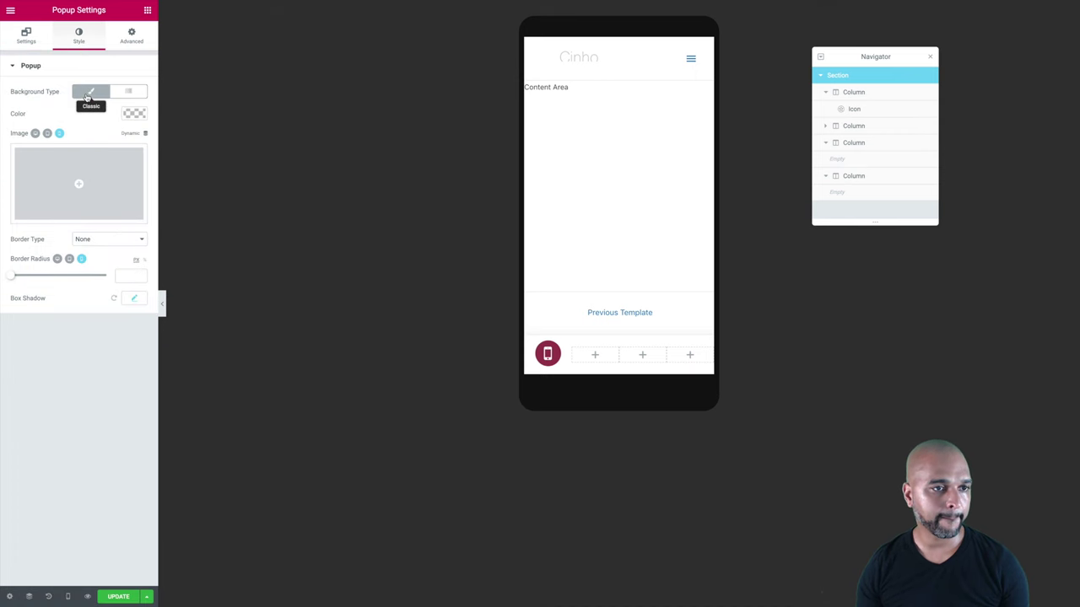
{"action": "left_click", "coordinate": [132, 111]}
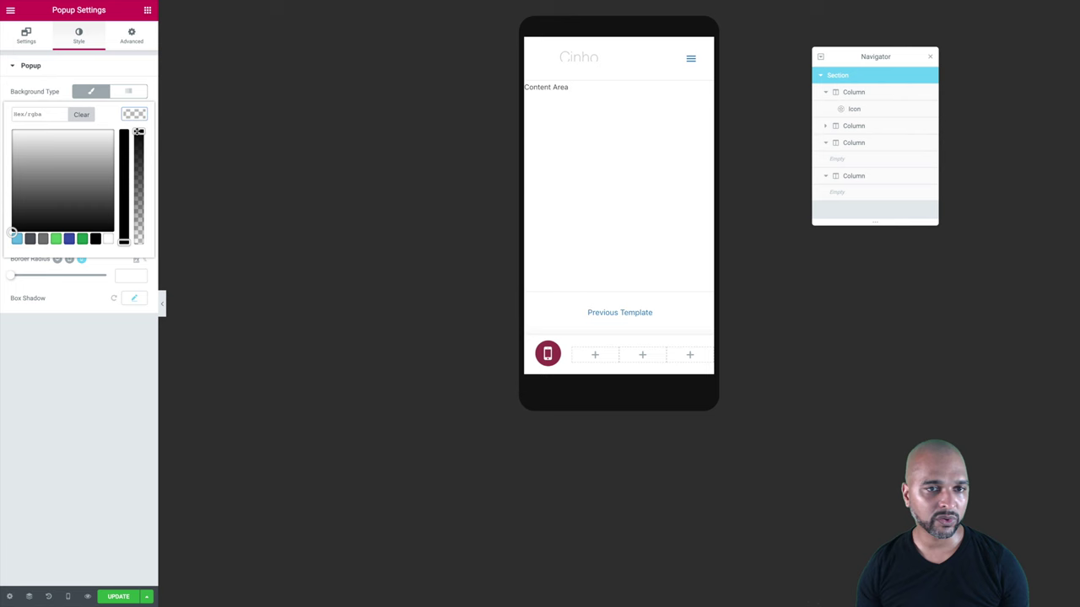
{"action": "left_click_drag", "start_coordinate": [137, 133], "coordinate": [138, 242]}
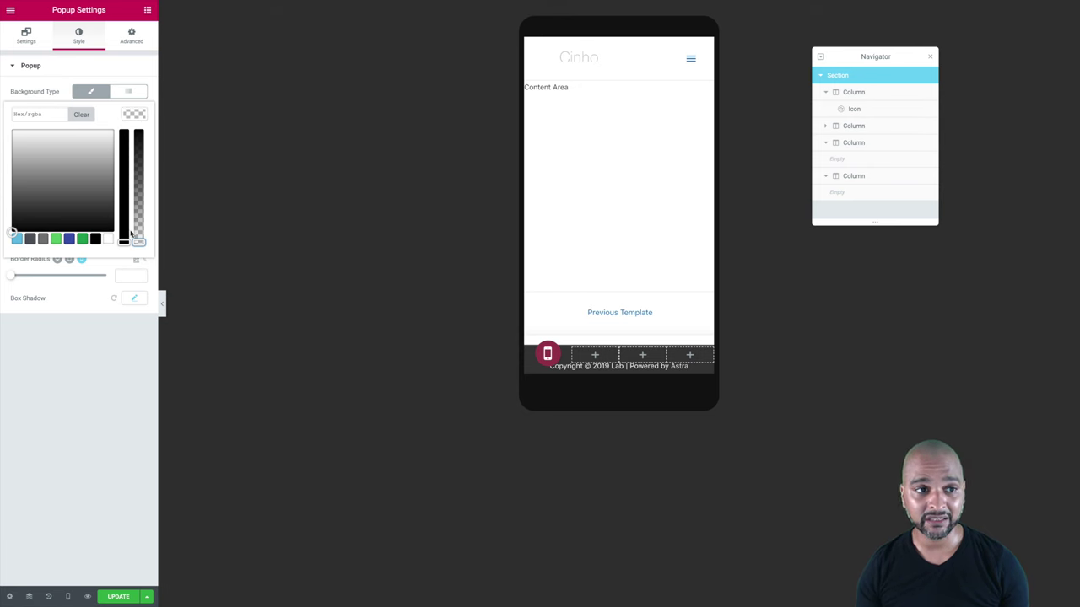
{"action": "left_click_drag", "start_coordinate": [139, 241], "coordinate": [131, 289]}
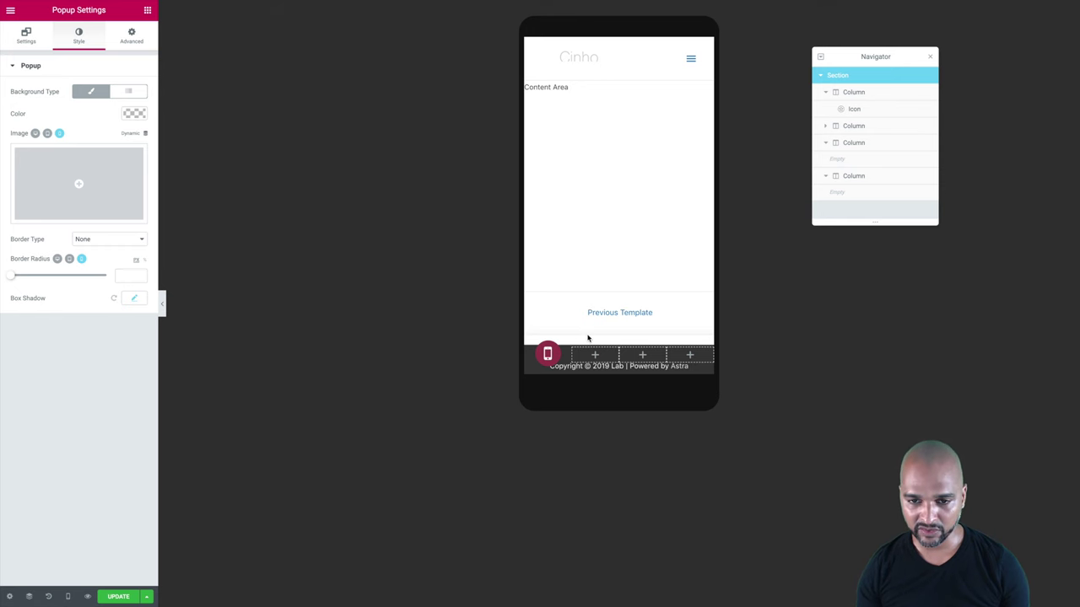
Step: Reset the popup's box shadow to default and update the popup
{"action": "left_click", "coordinate": [133, 42]}
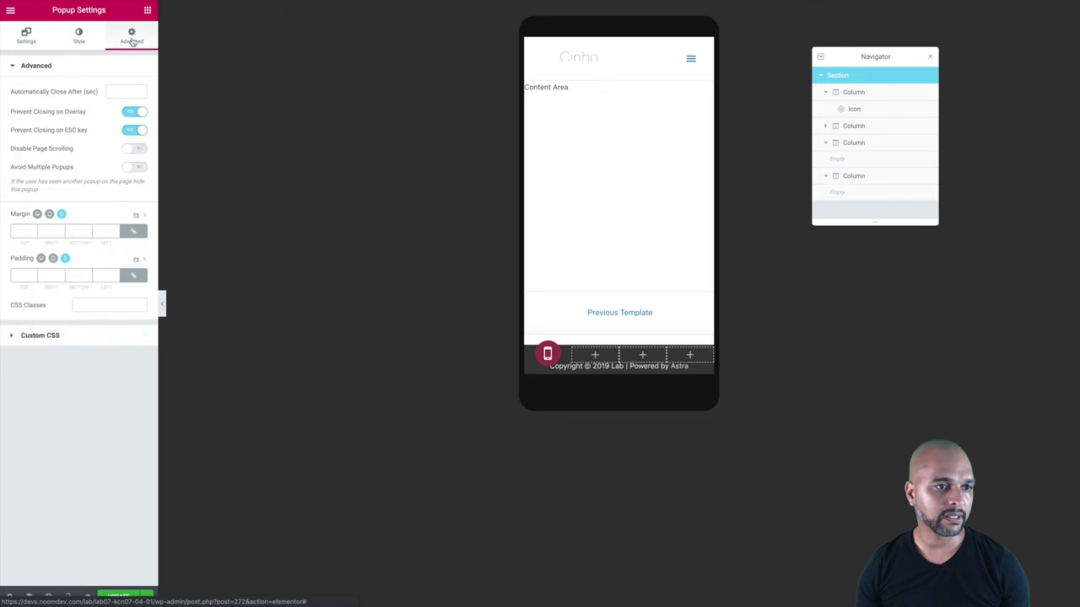
{"action": "left_click", "coordinate": [78, 37]}
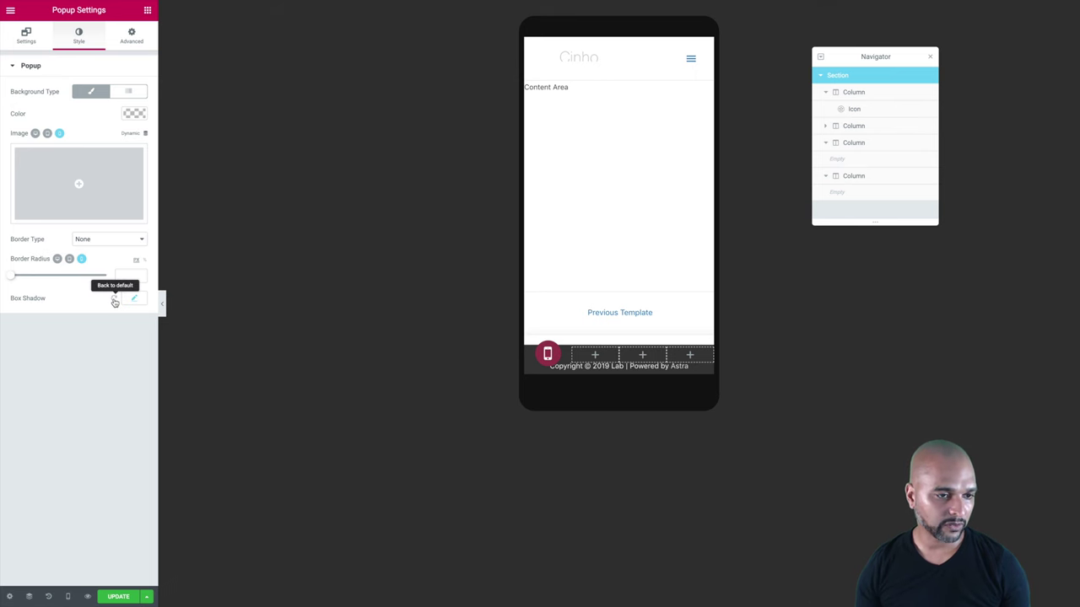
{"action": "left_click", "coordinate": [115, 301]}
{"action": "left_click", "coordinate": [114, 597]}
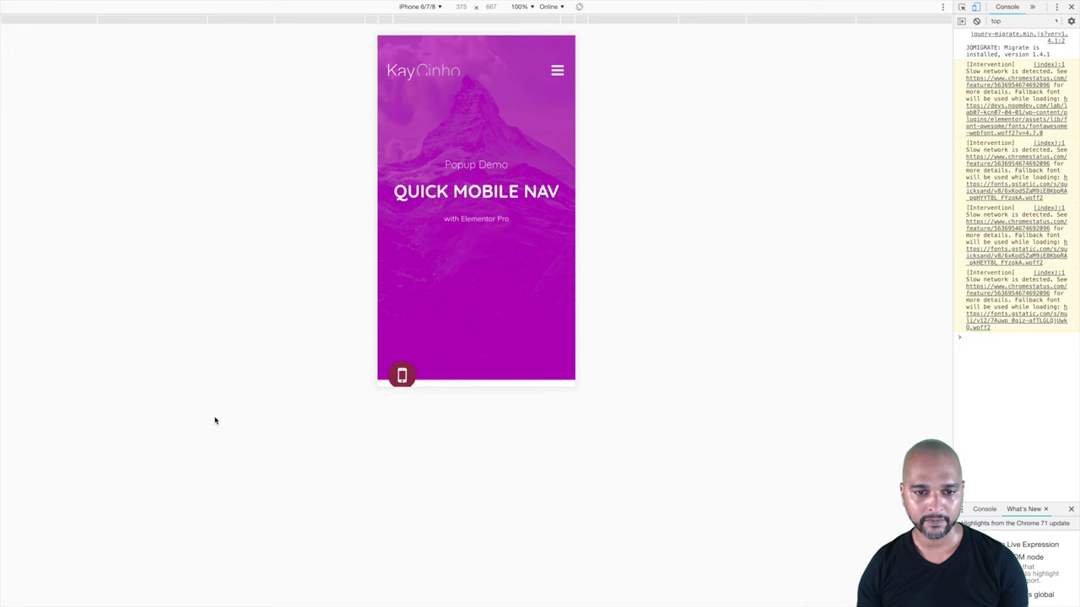
Step: Scroll the mobile page to check the floating maroon phone icon, test its call link, and cancel the FaceTime prompt
{"action": "scroll", "coordinate": [439, 278], "scroll_direction": "down", "scroll_amount": 3}
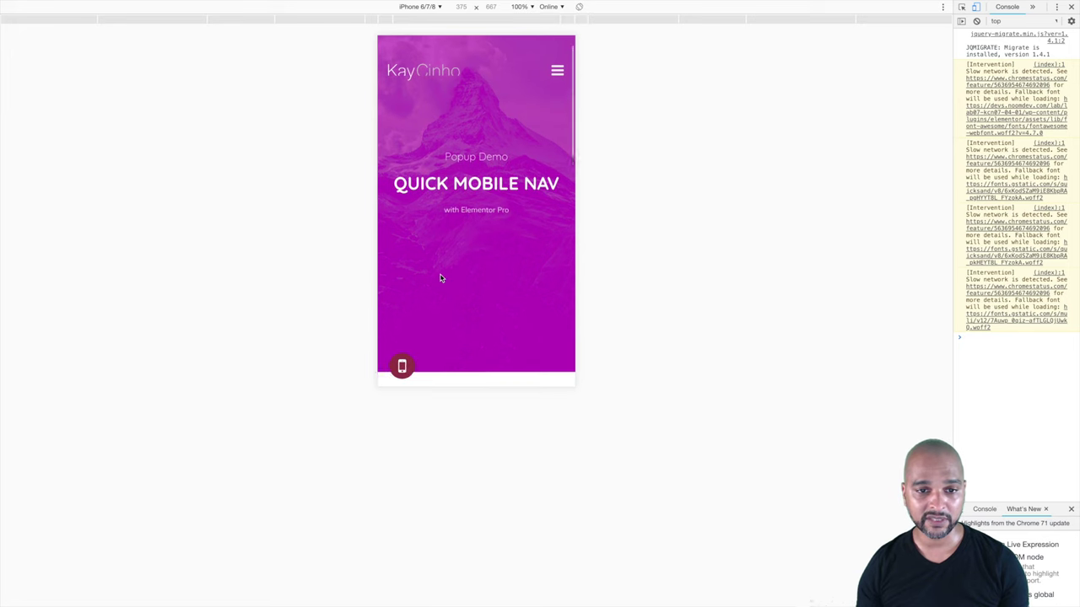
{"action": "scroll", "coordinate": [440, 277], "scroll_direction": "down", "scroll_amount": 4}
{"action": "scroll", "coordinate": [441, 278], "scroll_direction": "up", "scroll_amount": 5}
{"action": "scroll", "coordinate": [440, 277], "scroll_direction": "down", "scroll_amount": 5}
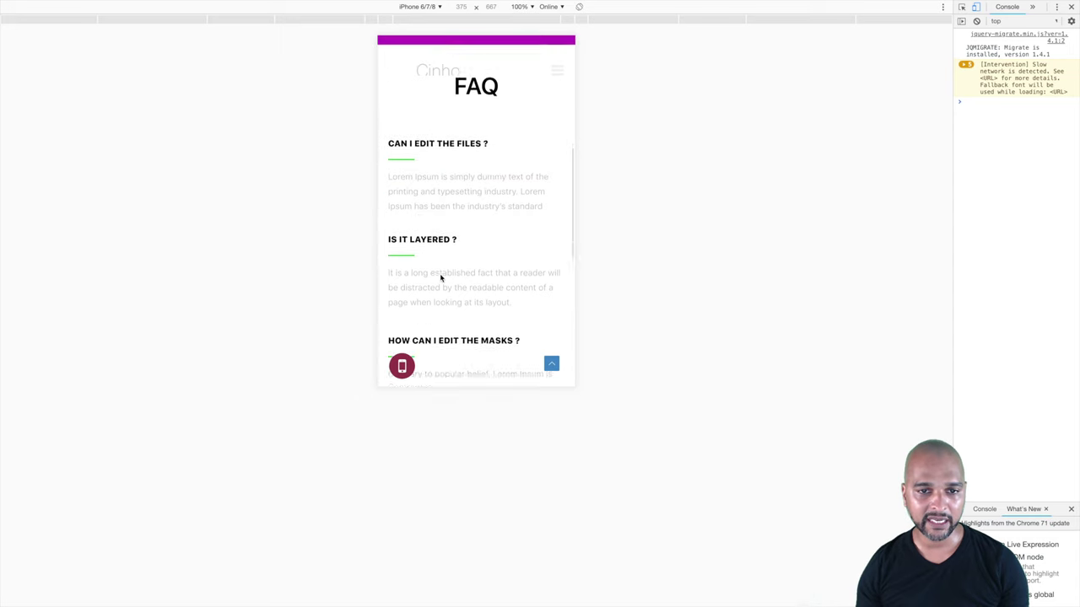
{"action": "left_click", "coordinate": [402, 367]}
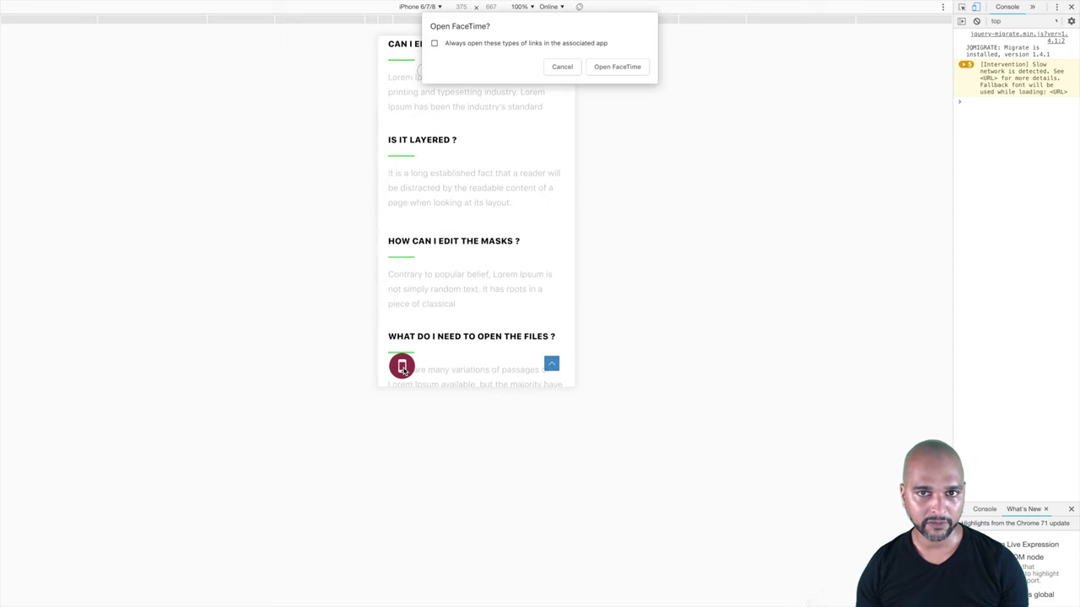
{"action": "left_click", "coordinate": [562, 68]}
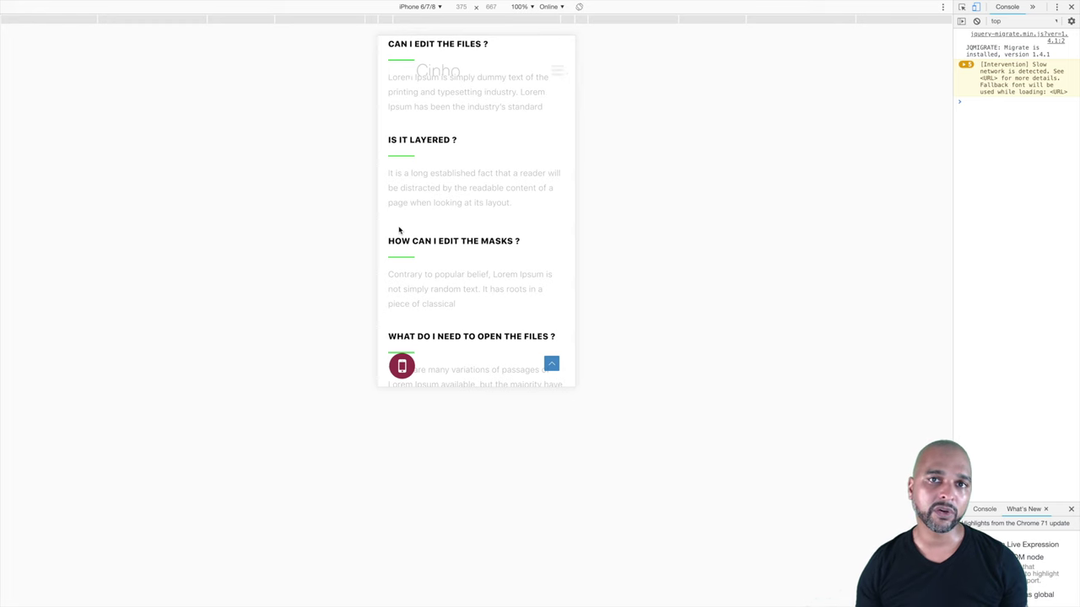